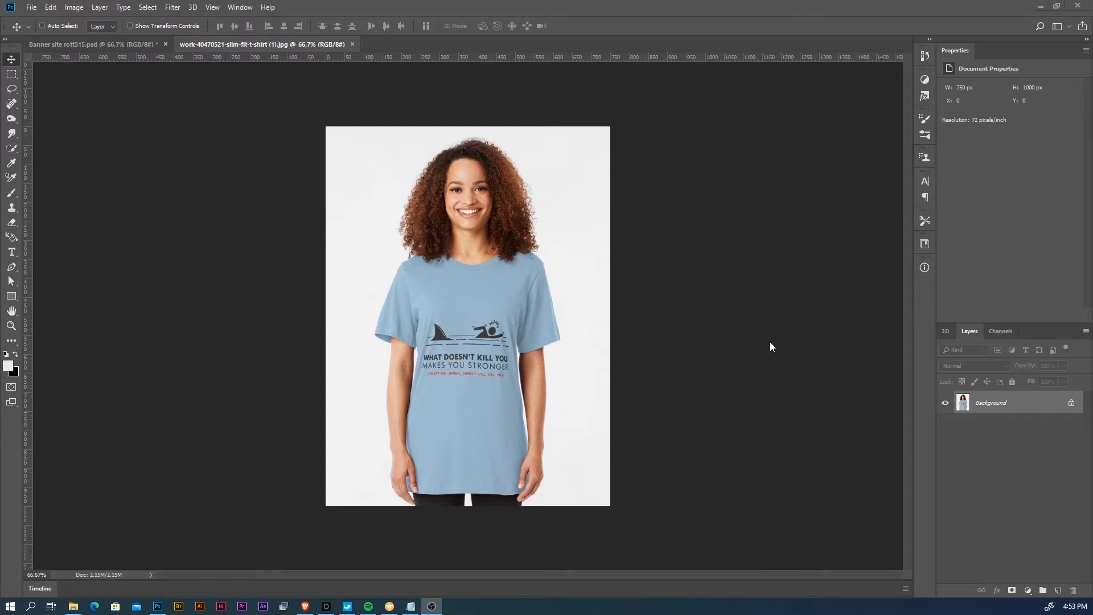
# - Convert the locked Background into a regular layer and add a new empty layer beneath it
pyautogui.click(989, 403)
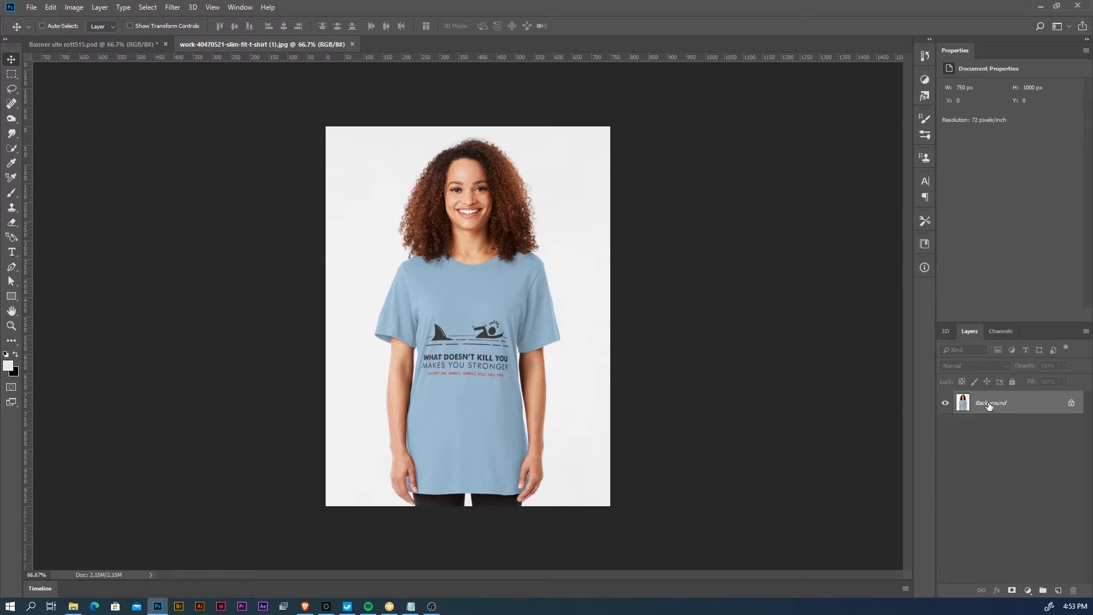
pyautogui.doubleClick(989, 405)
pyautogui.moveTo(966, 210); pyautogui.dragTo(849, 137)
pyautogui.click(895, 159)
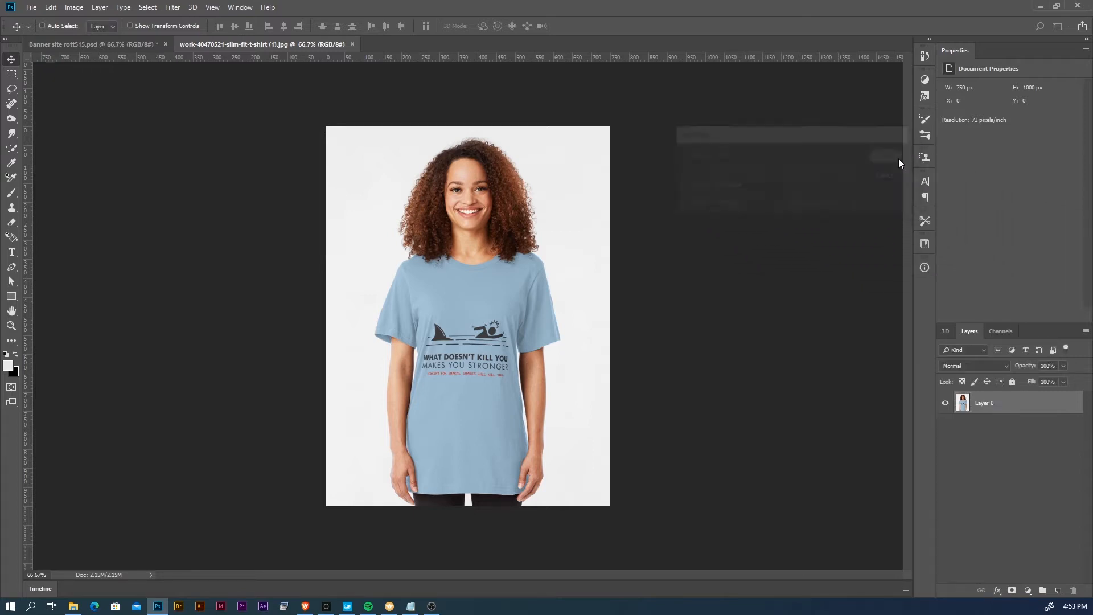
pyautogui.click(1059, 594)
pyautogui.moveTo(1008, 415); pyautogui.dragTo(1014, 444)
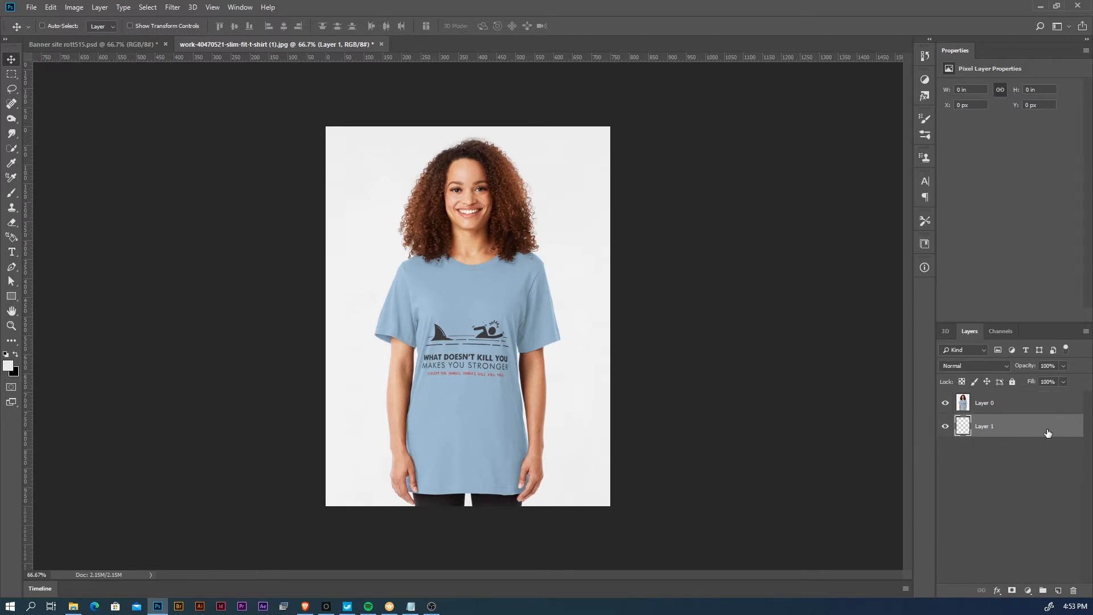
# - Fill the empty lower layer with bright blue (#1bb5d6) using the Paint Bucket
pyautogui.click(12, 341)
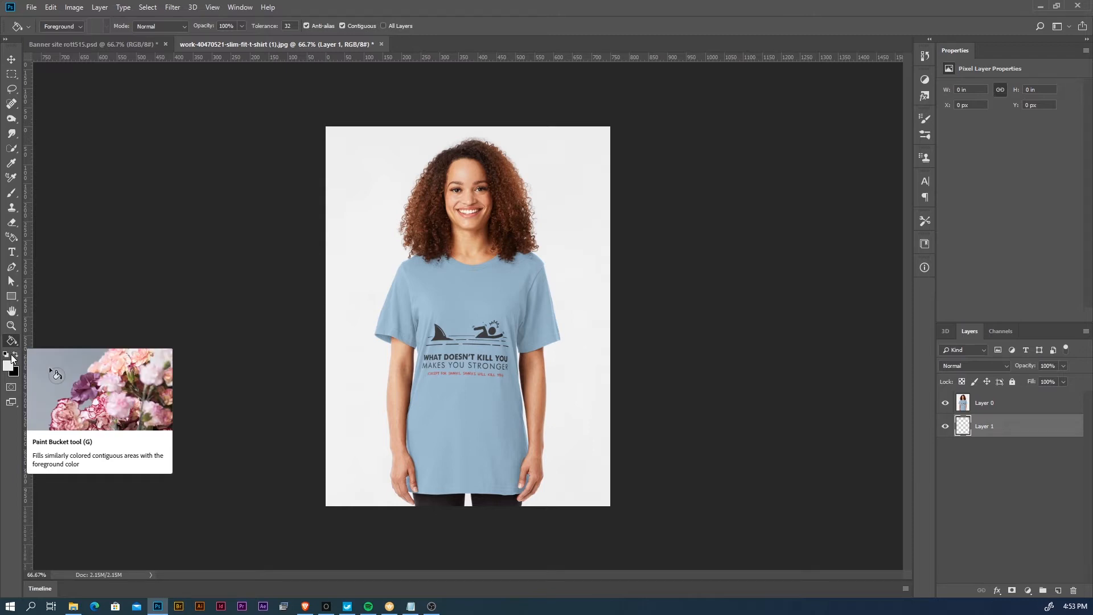
pyautogui.click(8, 368)
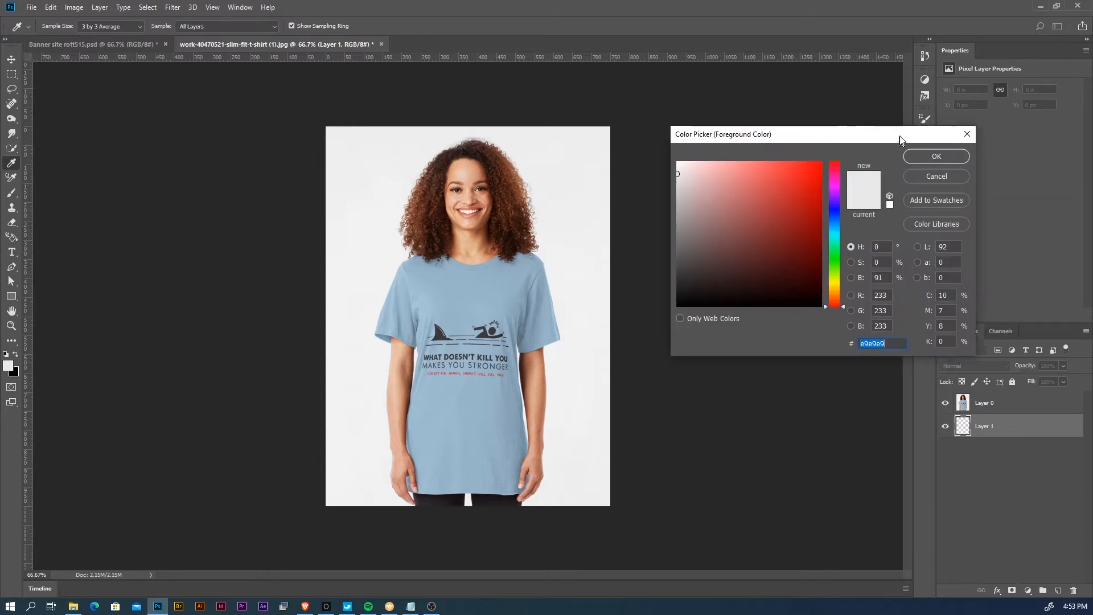
pyautogui.moveTo(832, 188)
pyautogui.mouseDown()
pyautogui.moveTo(835, 210)
pyautogui.moveTo(815, 174)
pyautogui.moveTo(822, 165)
pyautogui.moveTo(806, 162)
pyautogui.mouseUp()
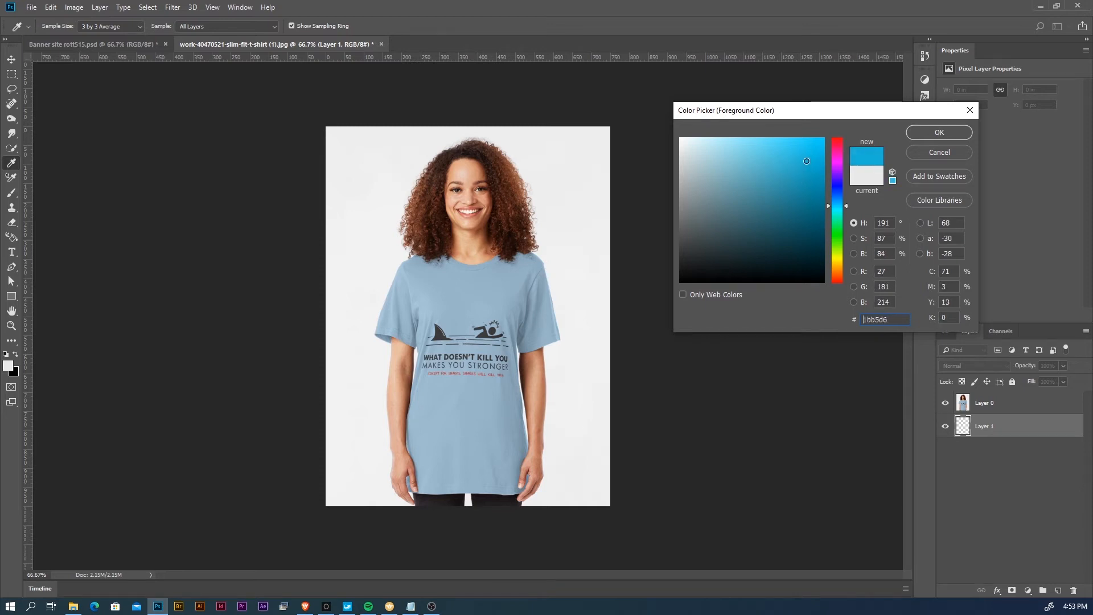
pyautogui.click(950, 133)
pyautogui.press('g')
pyautogui.click(592, 253)
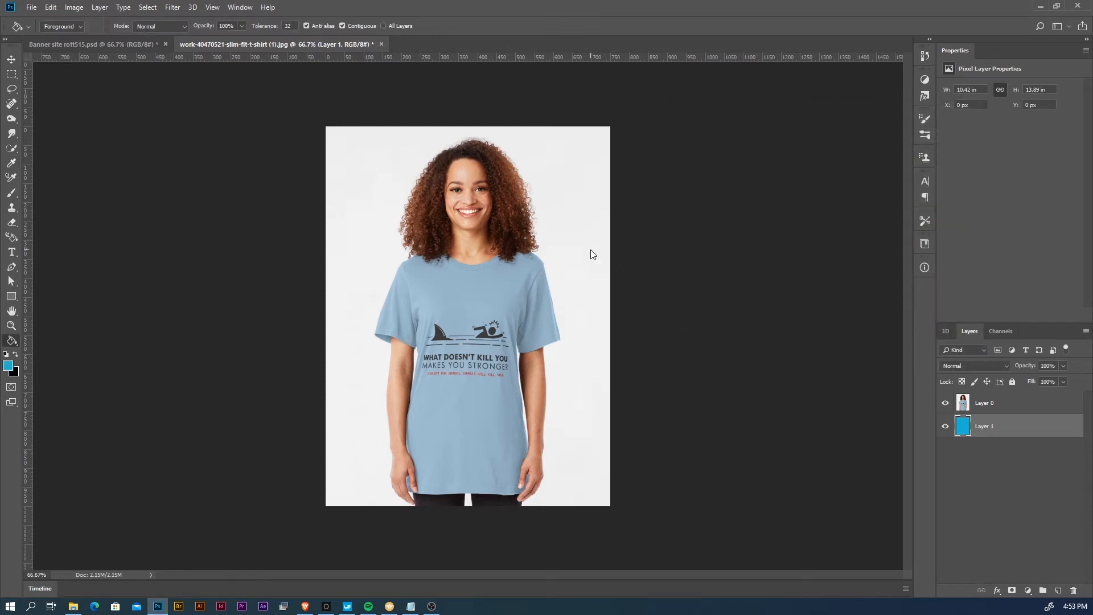
pyautogui.click(946, 403)
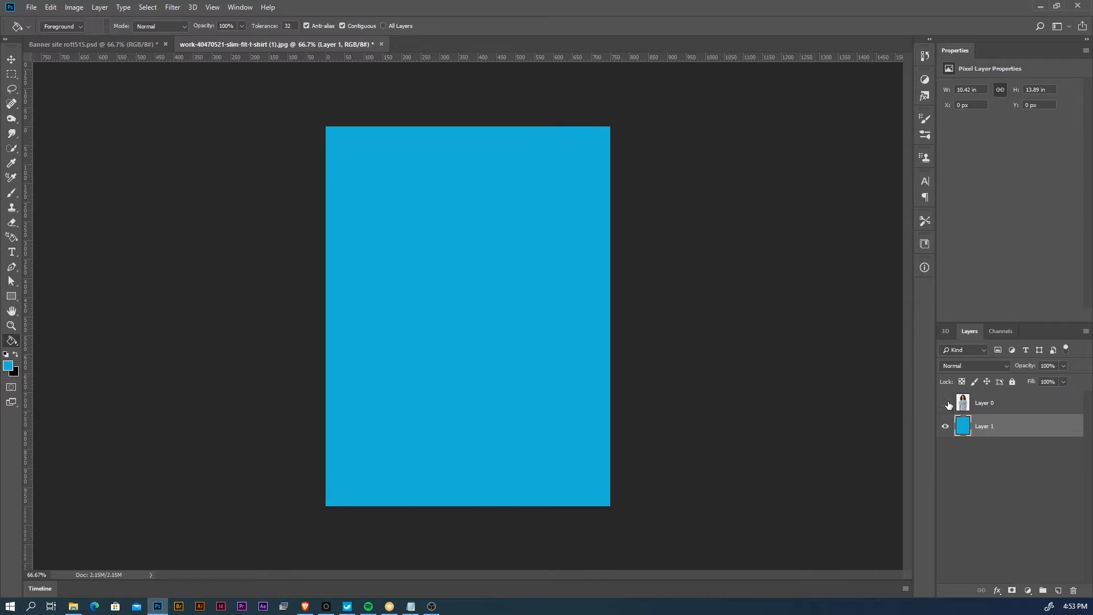
pyautogui.click(946, 403)
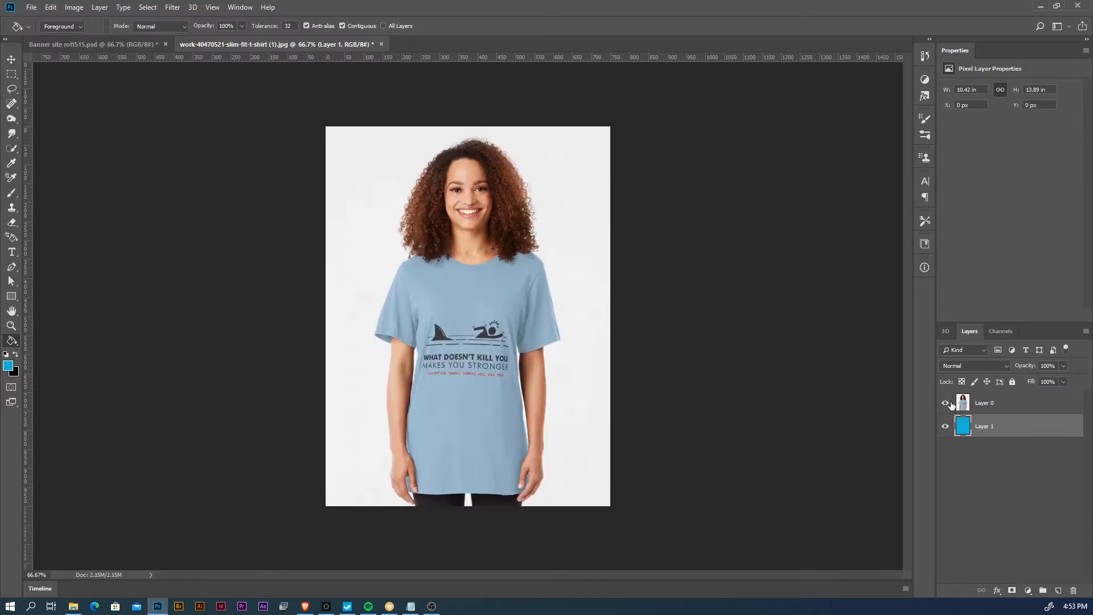
# - Select the white backdrop around the woman on Layer 0 with the Magic Wand
pyautogui.click(1008, 407)
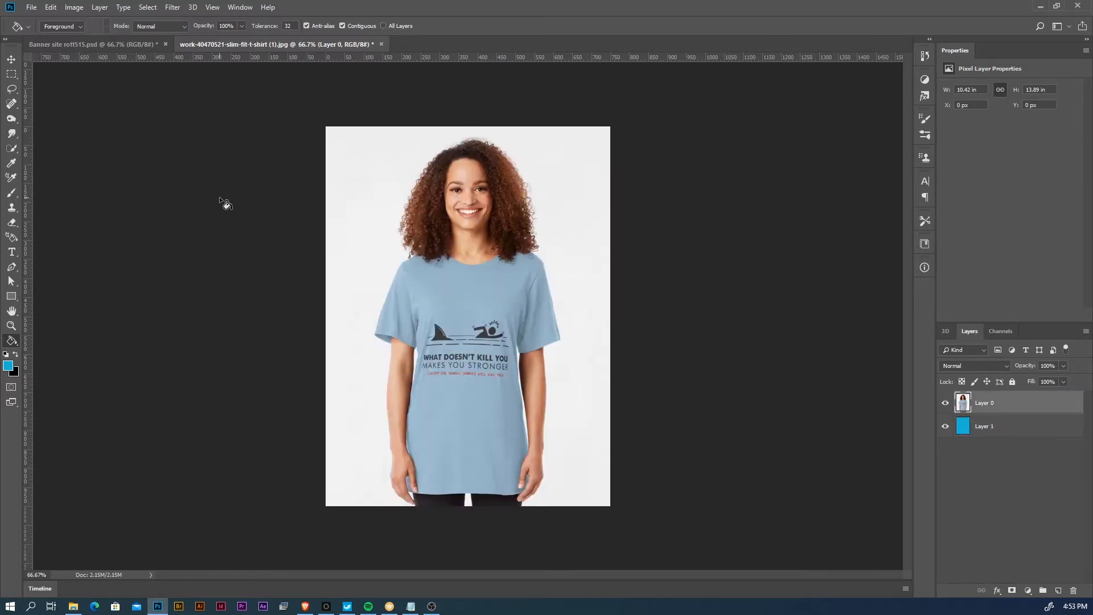
pyautogui.click(12, 60)
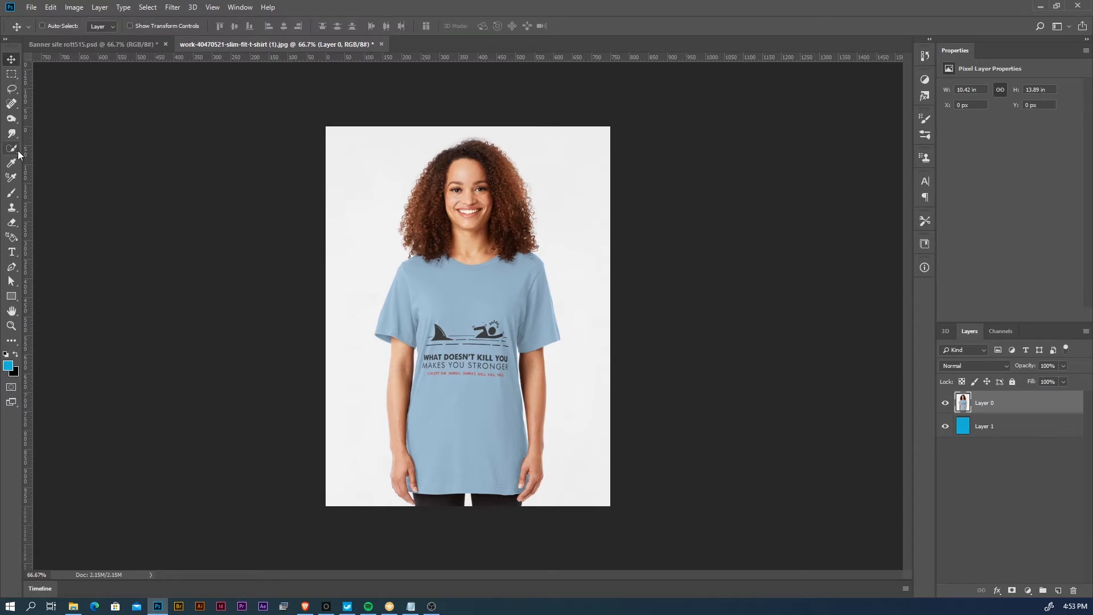
pyautogui.click(16, 151)
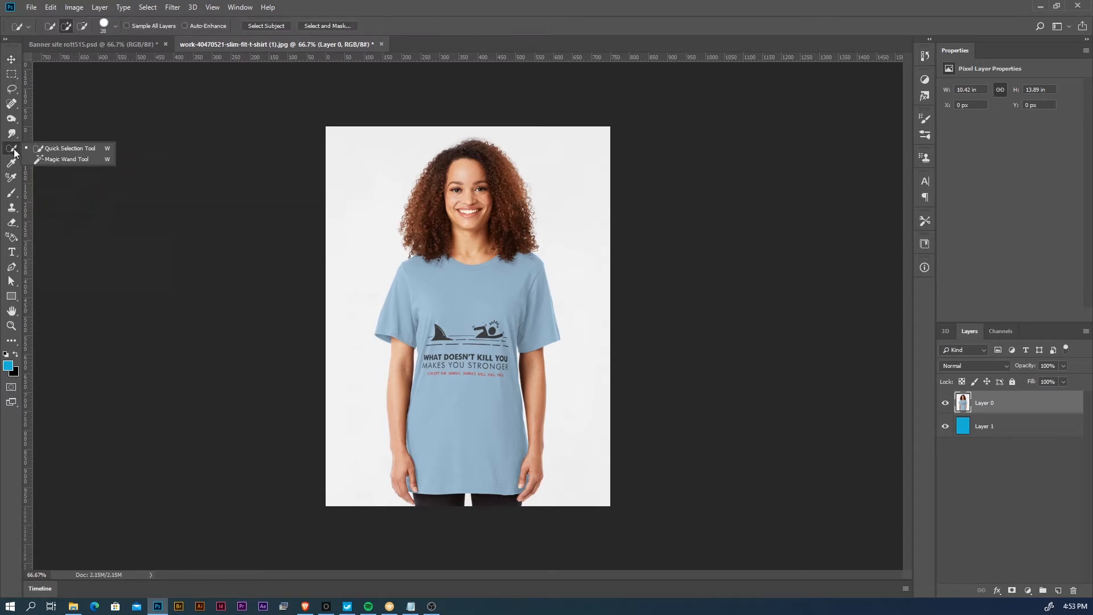
pyautogui.click(73, 159)
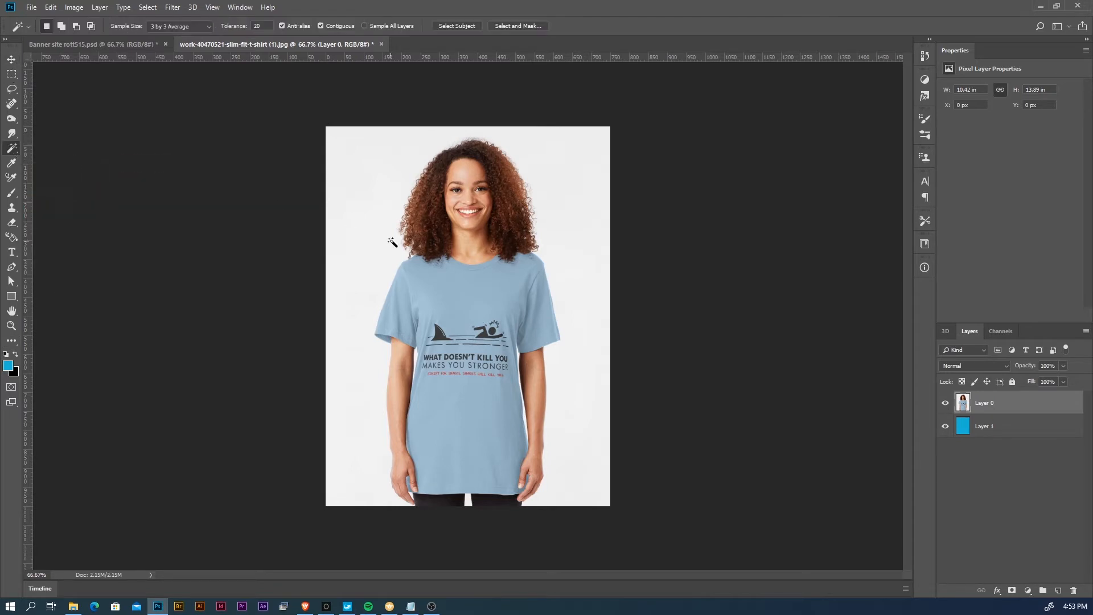
pyautogui.click(373, 179)
# - Add the white gaps between the legs, beside the hands and between arms and shirt to the Magic Wand selection
pyautogui.press('z')
pyautogui.click(467, 499)
pyautogui.click(461, 498)
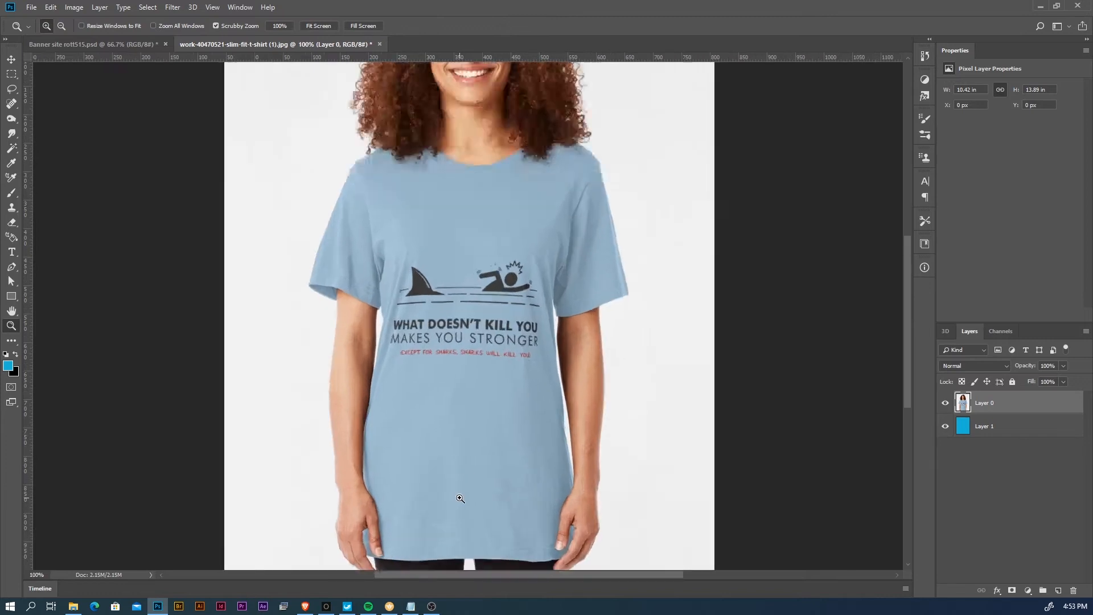
pyautogui.moveTo(448, 492); pyautogui.dragTo(459, 317)
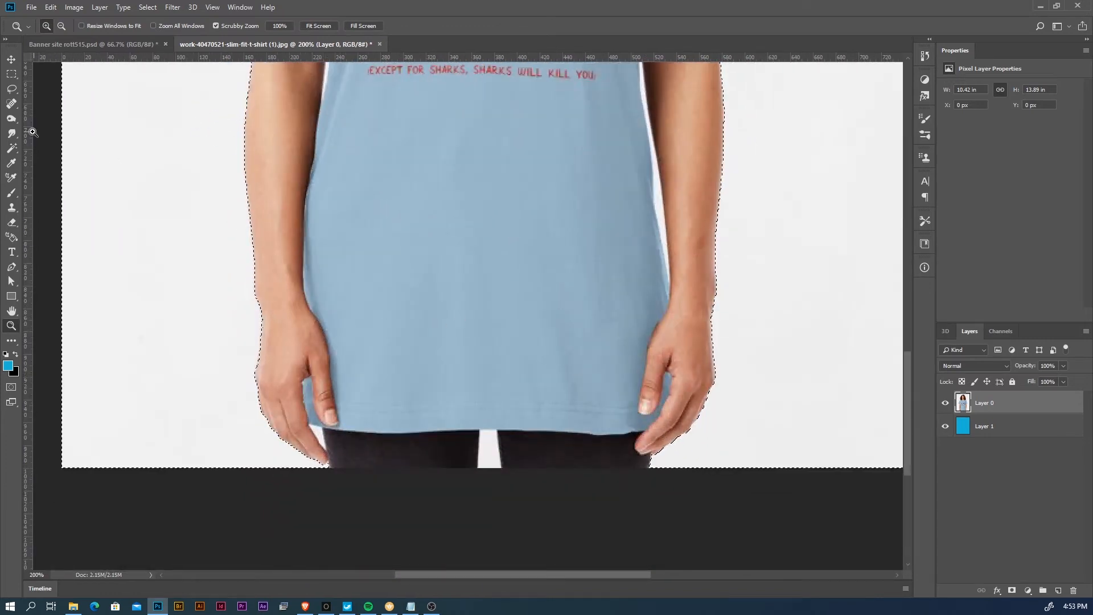
pyautogui.click(12, 150)
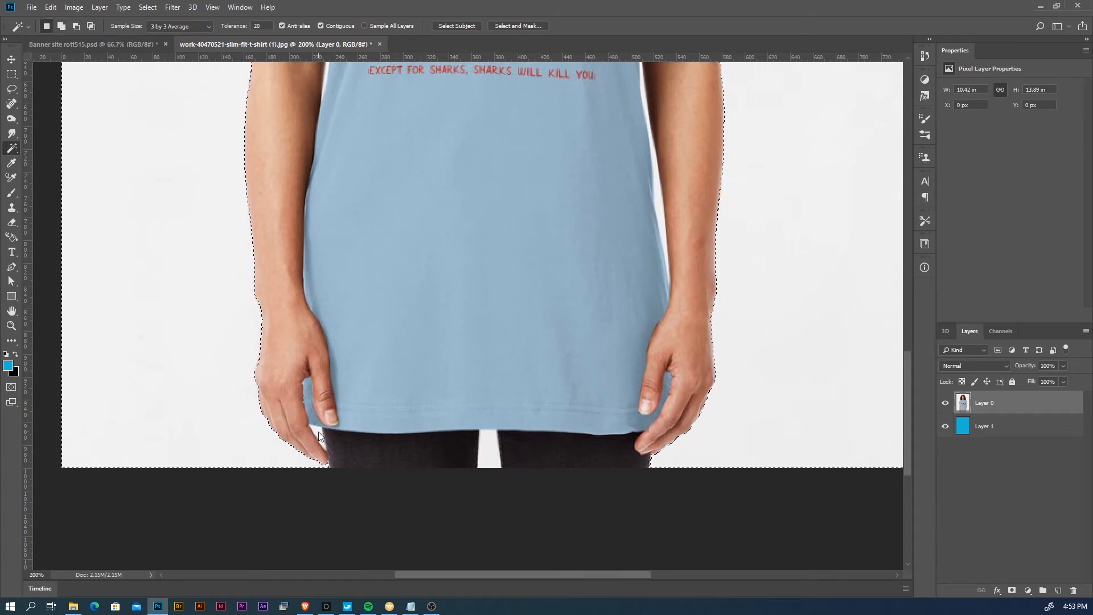
pyautogui.moveTo(640, 283); pyautogui.dragTo(616, 393)
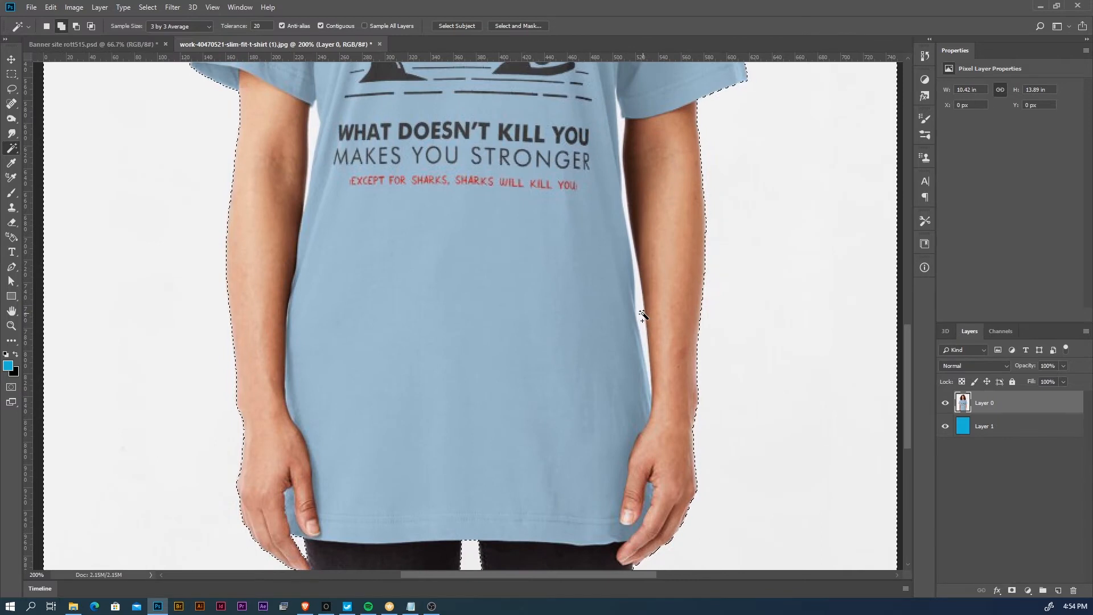
pyautogui.moveTo(458, 340); pyautogui.dragTo(471, 425)
pyautogui.press('shift')
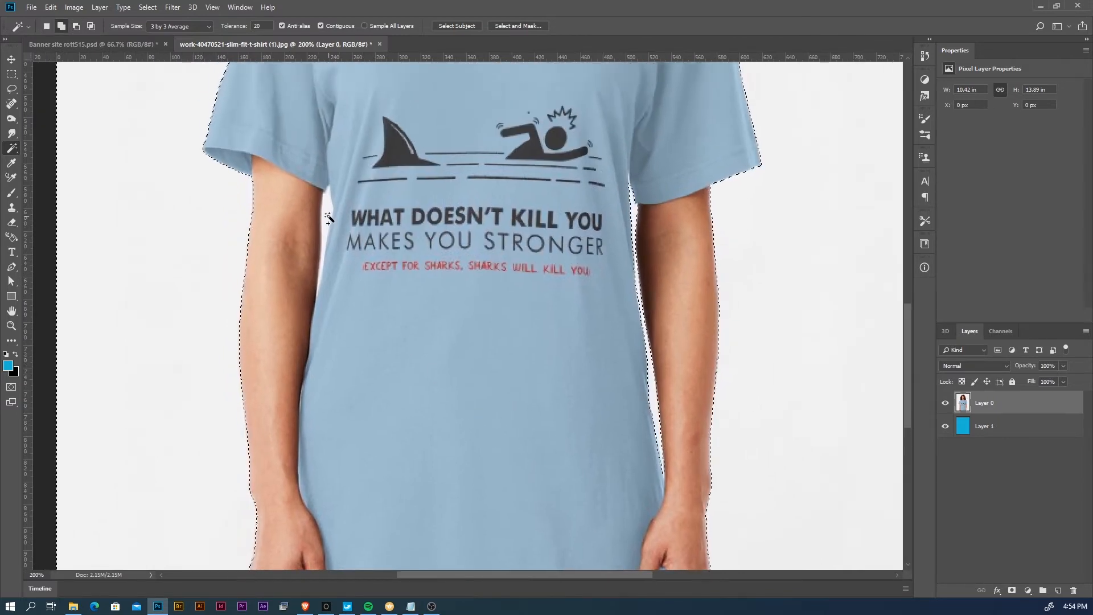
pyautogui.moveTo(515, 213); pyautogui.dragTo(540, 324)
pyautogui.moveTo(539, 116); pyautogui.dragTo(497, 362)
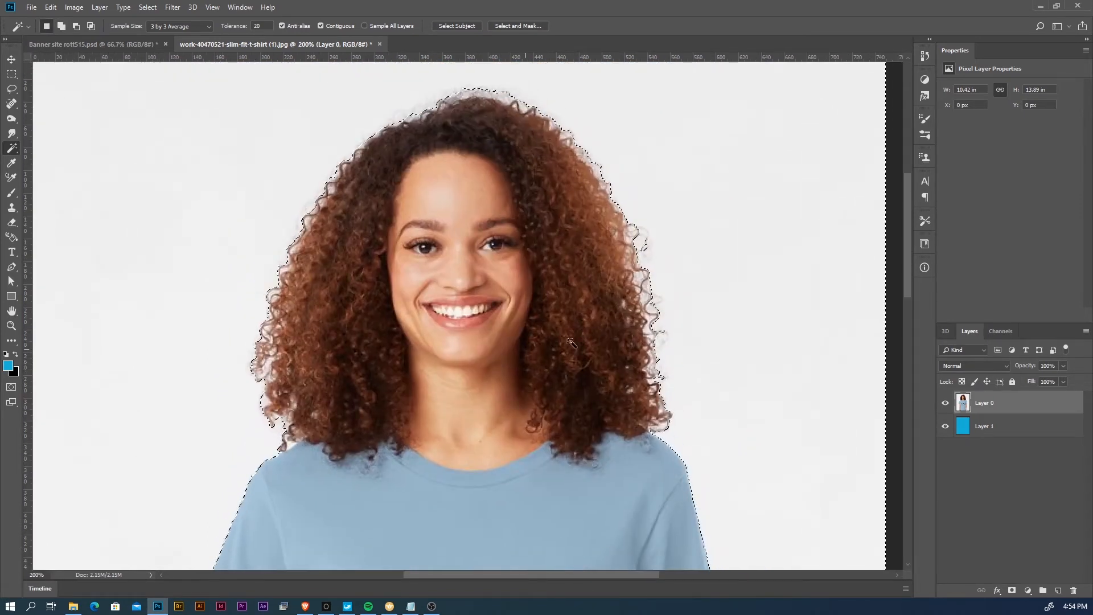
# - Add a layer mask to Layer 0 from the backdrop selection and invert it to hide the white backdrop
pyautogui.hotkey('ctrl', 'd')
pyautogui.press('z')
pyautogui.keyDown('alt'); pyautogui.click(654, 390); pyautogui.keyUp('alt')
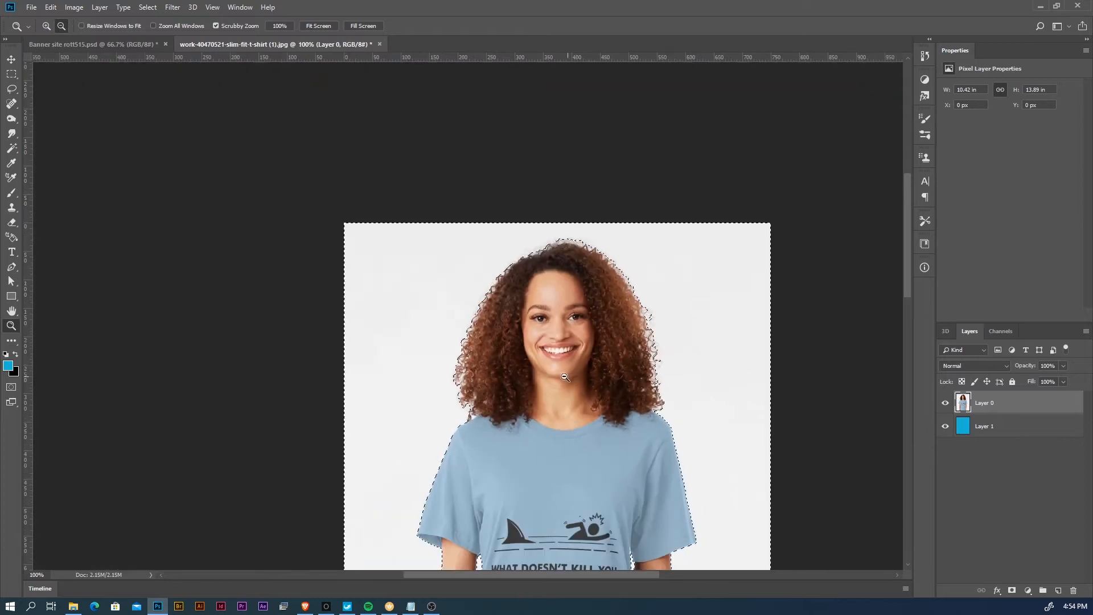
pyautogui.keyDown('alt'); pyautogui.click(603, 407); pyautogui.keyUp('alt')
pyautogui.moveTo(523, 427); pyautogui.dragTo(591, 339)
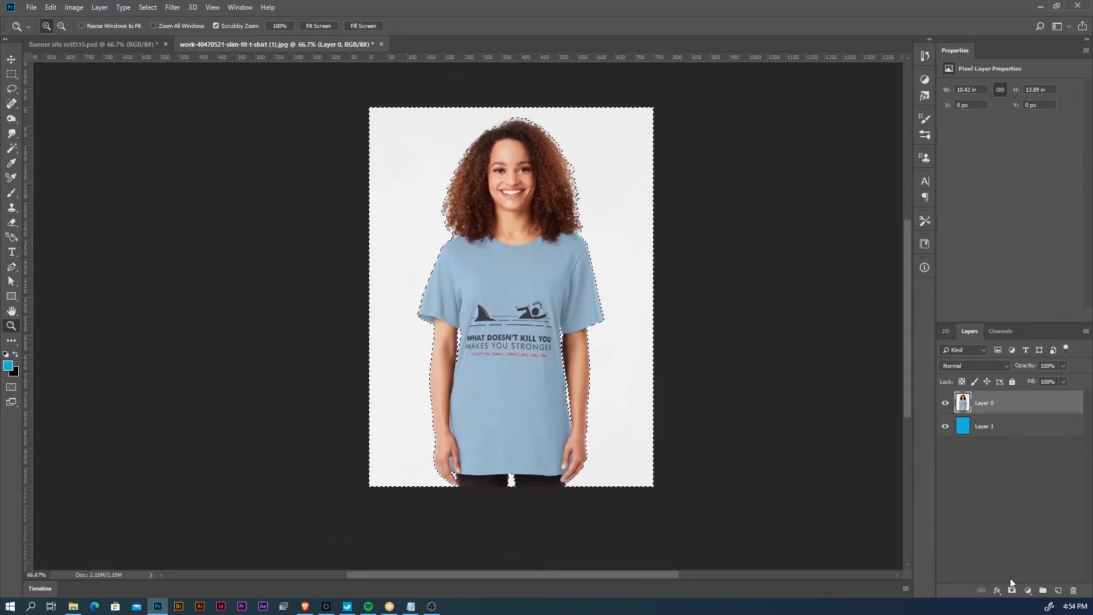
pyautogui.click(1011, 592)
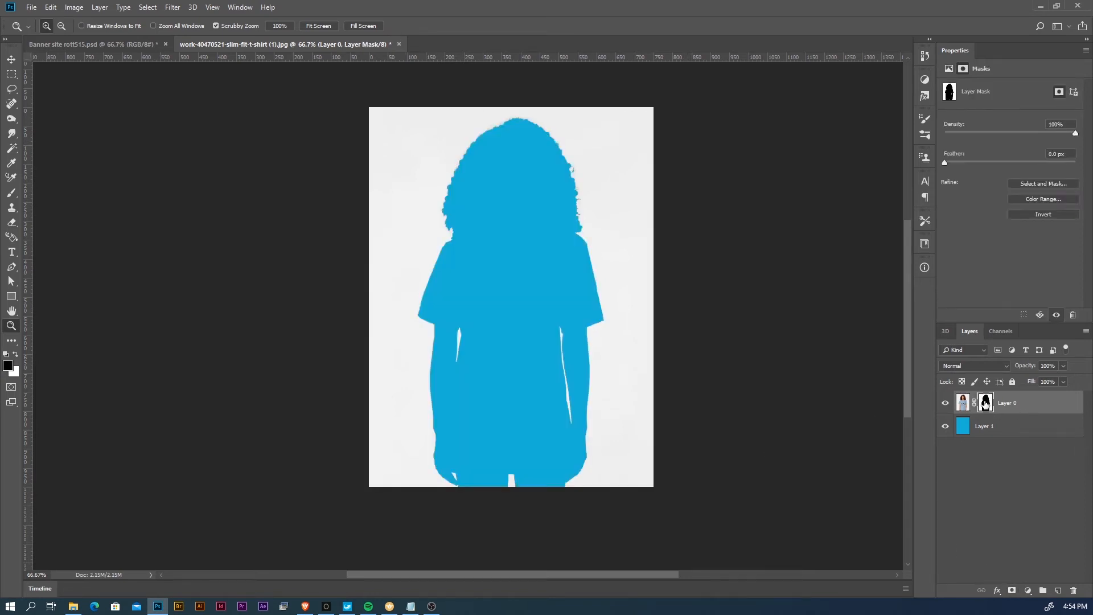
pyautogui.hotkey('ctrl', 'i')
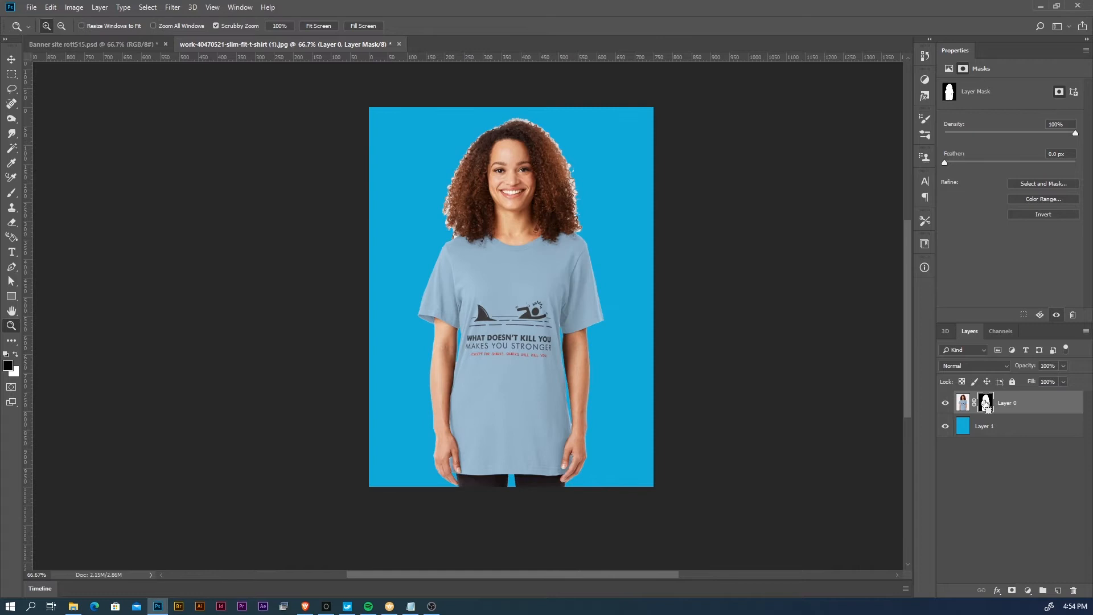
pyautogui.click(947, 427)
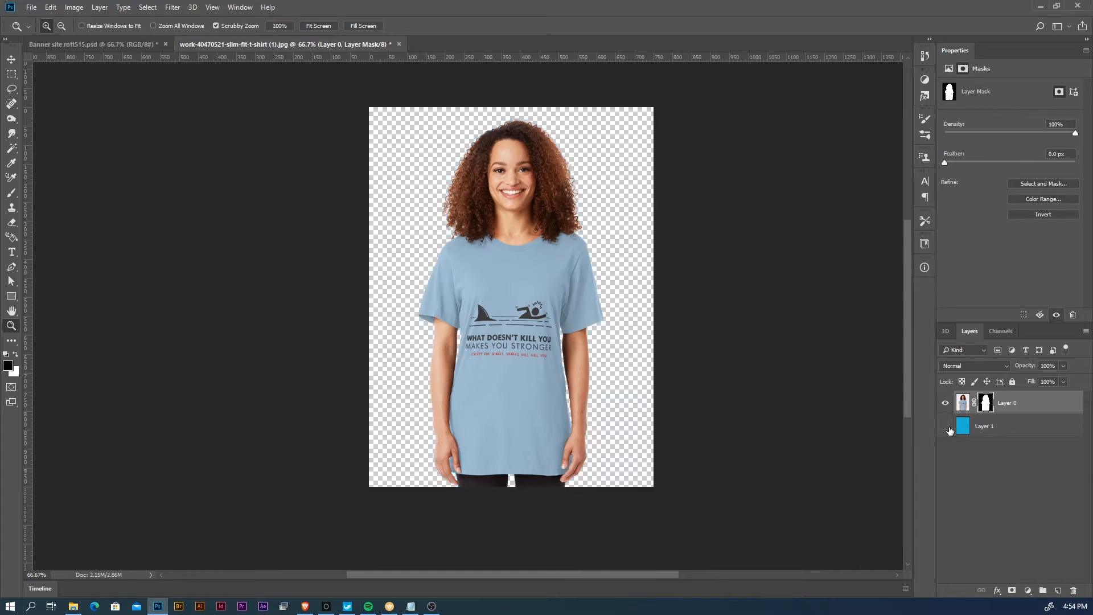
pyautogui.click(947, 427)
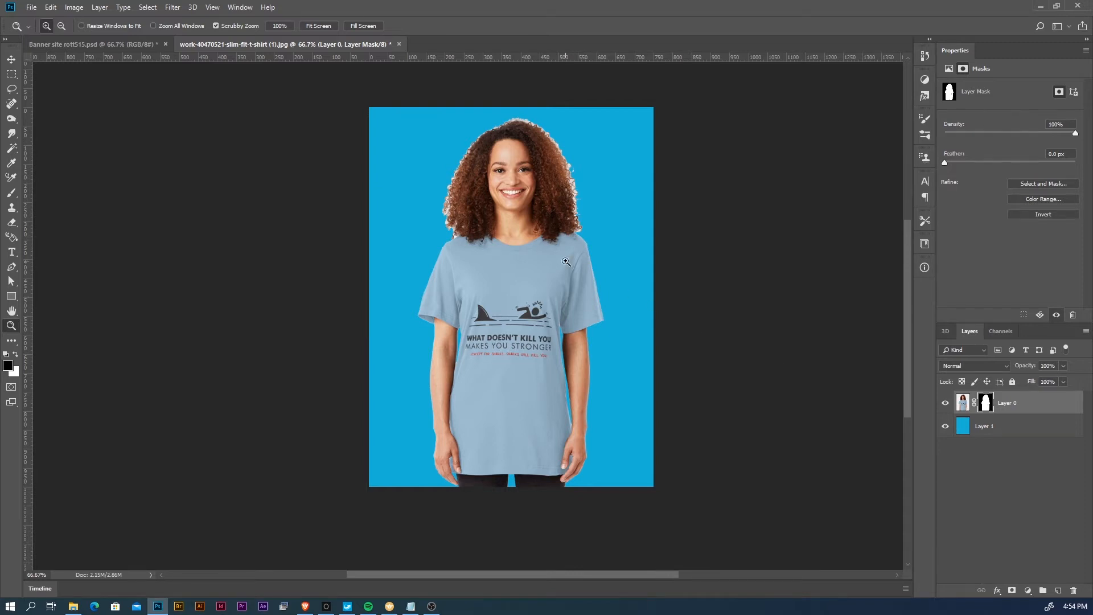
# - Draw a Lasso selection around the outer fringe of the woman's hair, from shoulder to shoulder over the head
pyautogui.click(510, 201)
pyautogui.click(511, 201)
pyautogui.moveTo(527, 190); pyautogui.dragTo(505, 309)
pyautogui.click(12, 89)
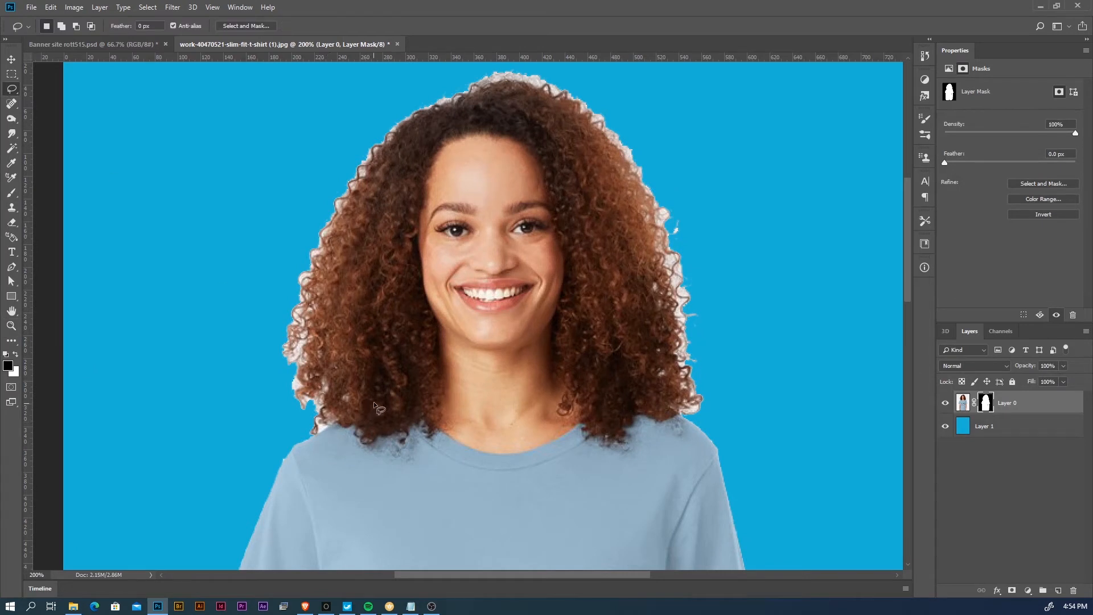
pyautogui.moveTo(376, 400); pyautogui.dragTo(350, 418)
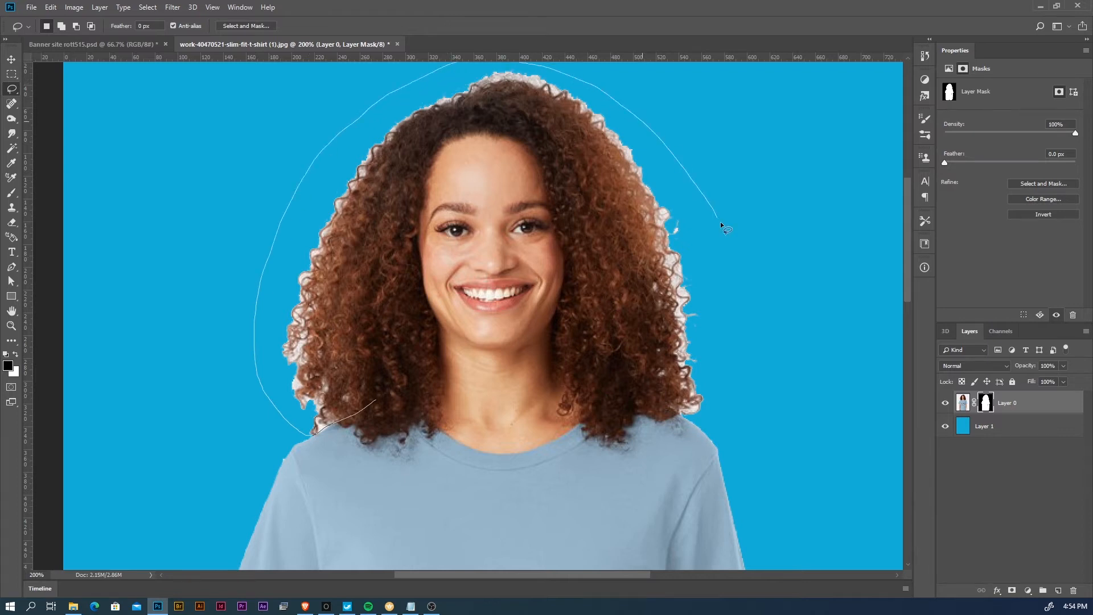
pyautogui.moveTo(698, 423)
pyautogui.mouseDown()
pyautogui.moveTo(656, 401)
pyautogui.moveTo(633, 239)
pyautogui.moveTo(596, 147)
pyautogui.moveTo(573, 123)
pyautogui.moveTo(514, 101)
pyautogui.moveTo(489, 101)
pyautogui.moveTo(422, 135)
pyautogui.moveTo(362, 199)
pyautogui.moveTo(326, 306)
pyautogui.moveTo(342, 365)
pyautogui.moveTo(376, 400)
pyautogui.mouseUp()
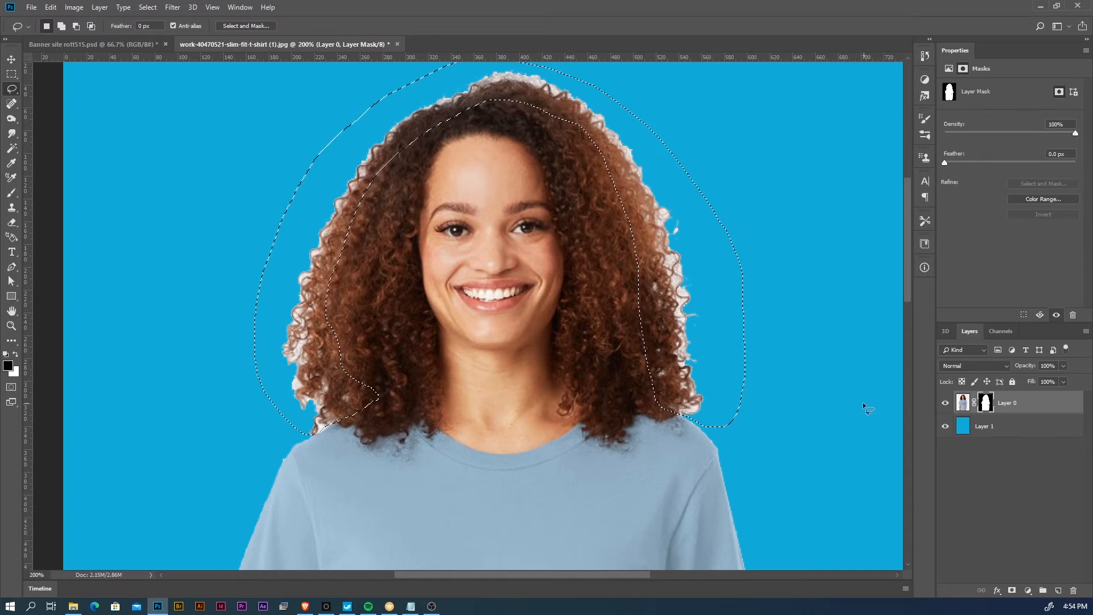
# - Paint black with the Brush on Layer 0's mask inside the selection to hide the hair fringe, and deselect
pyautogui.click(12, 192)
pyautogui.moveTo(325, 185); pyautogui.dragTo(355, 185)
pyautogui.moveTo(356, 370)
pyautogui.mouseDown()
pyautogui.moveTo(315, 334)
pyautogui.moveTo(332, 407)
pyautogui.moveTo(356, 391)
pyautogui.moveTo(336, 409)
pyautogui.moveTo(352, 414)
pyautogui.moveTo(281, 346)
pyautogui.moveTo(361, 178)
pyautogui.moveTo(307, 288)
pyautogui.moveTo(423, 123)
pyautogui.moveTo(545, 87)
pyautogui.moveTo(622, 163)
pyautogui.moveTo(653, 258)
pyautogui.moveTo(641, 168)
pyautogui.moveTo(700, 379)
pyautogui.moveTo(667, 340)
pyautogui.moveTo(651, 342)
pyautogui.moveTo(652, 332)
pyautogui.moveTo(708, 390)
pyautogui.mouseUp()
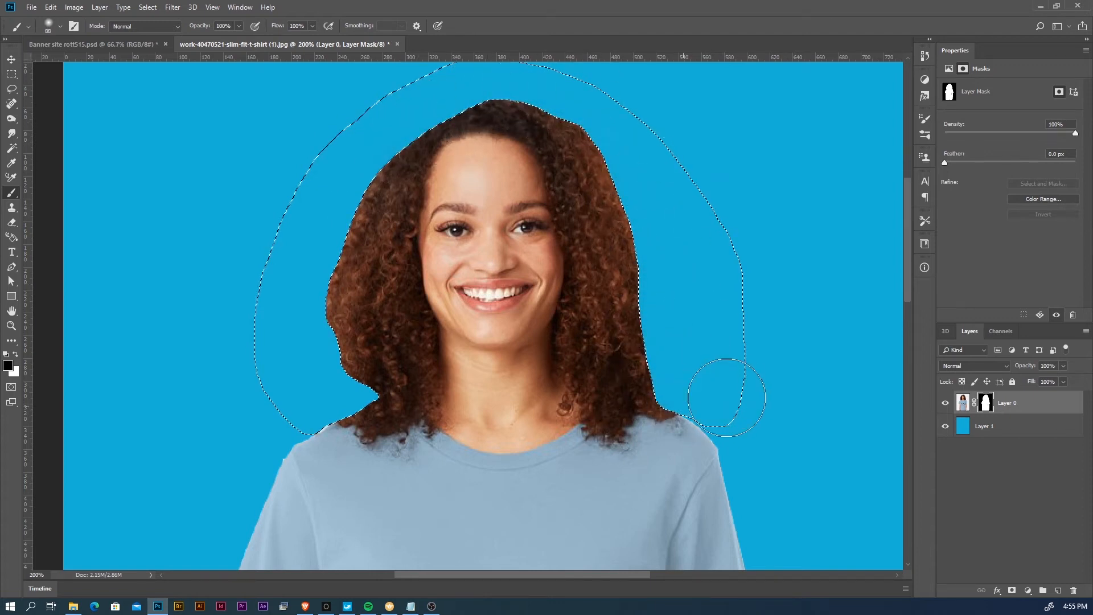
pyautogui.hotkey('ctrl', 'd')
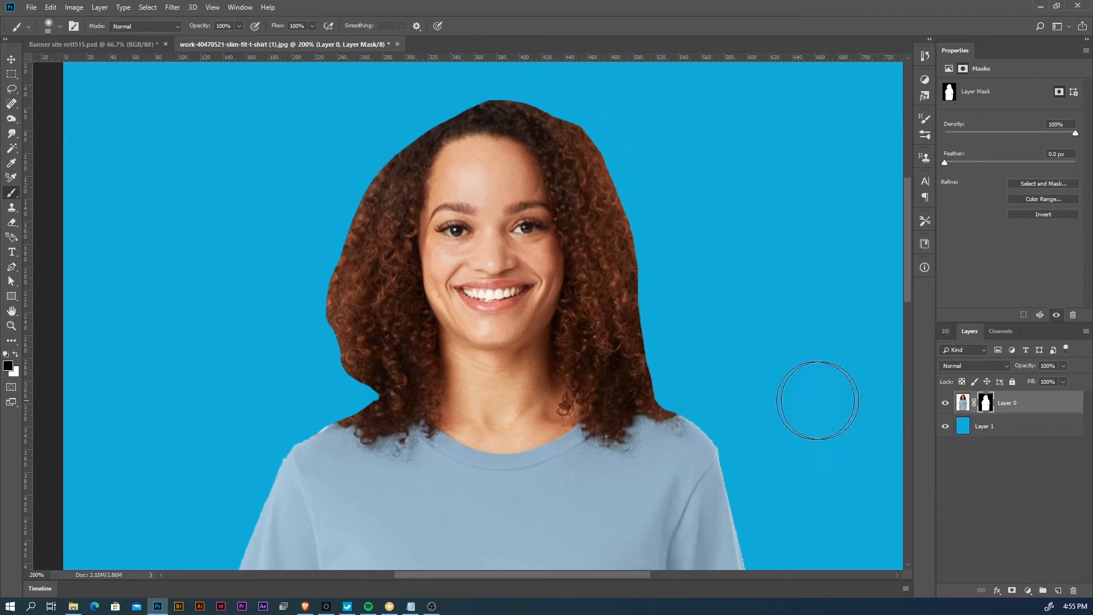
pyautogui.press('v')
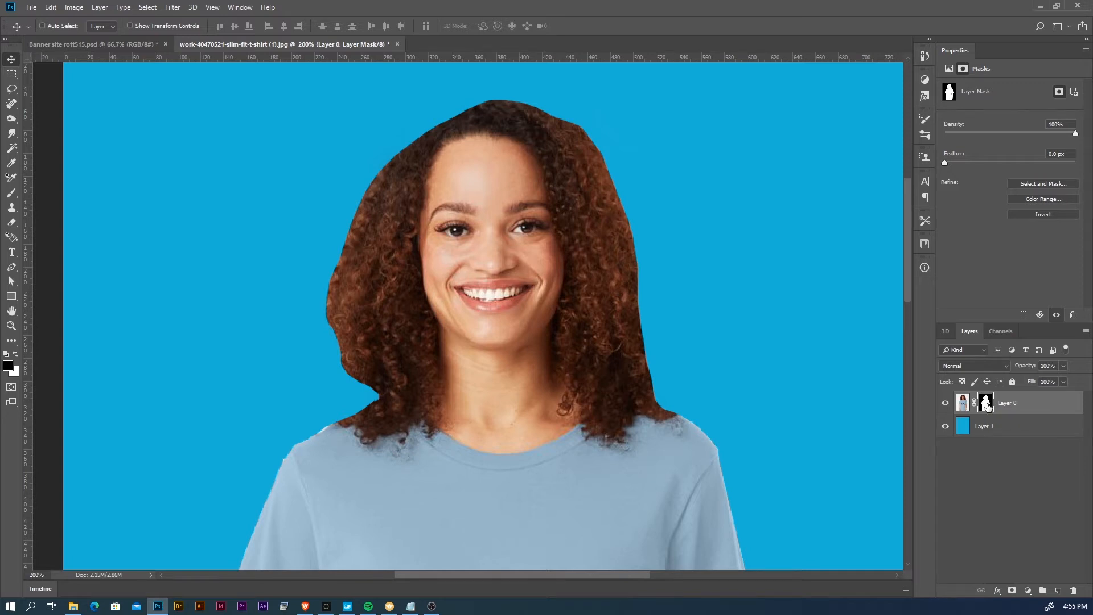
# - Disable Layer 0's mask and display the image's colour channels
pyautogui.keyDown('shift'); pyautogui.click(987, 405); pyautogui.keyUp('shift')
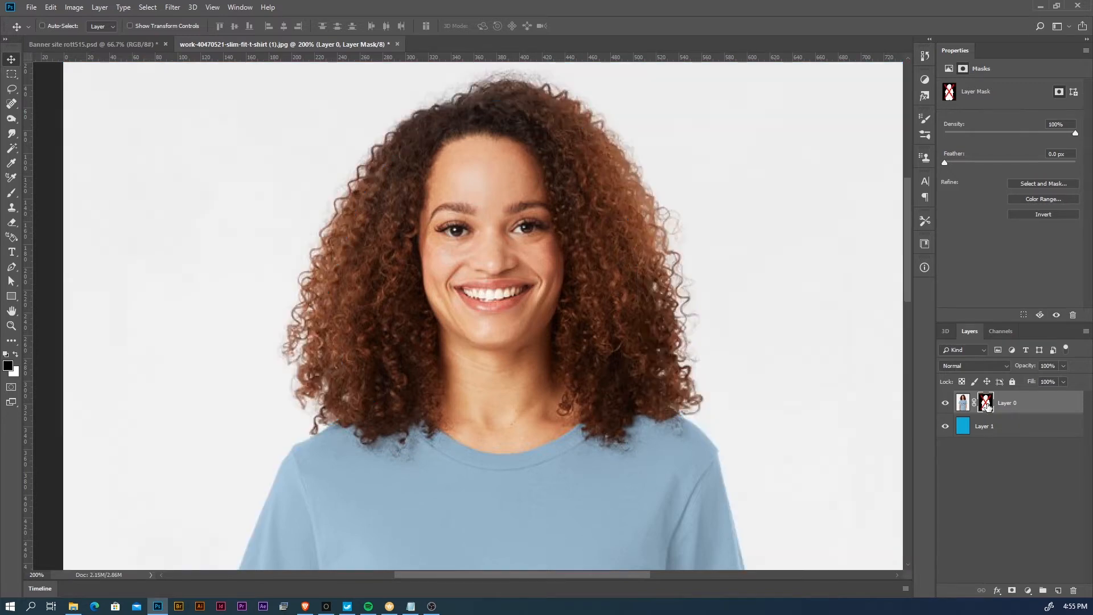
pyautogui.click(1002, 331)
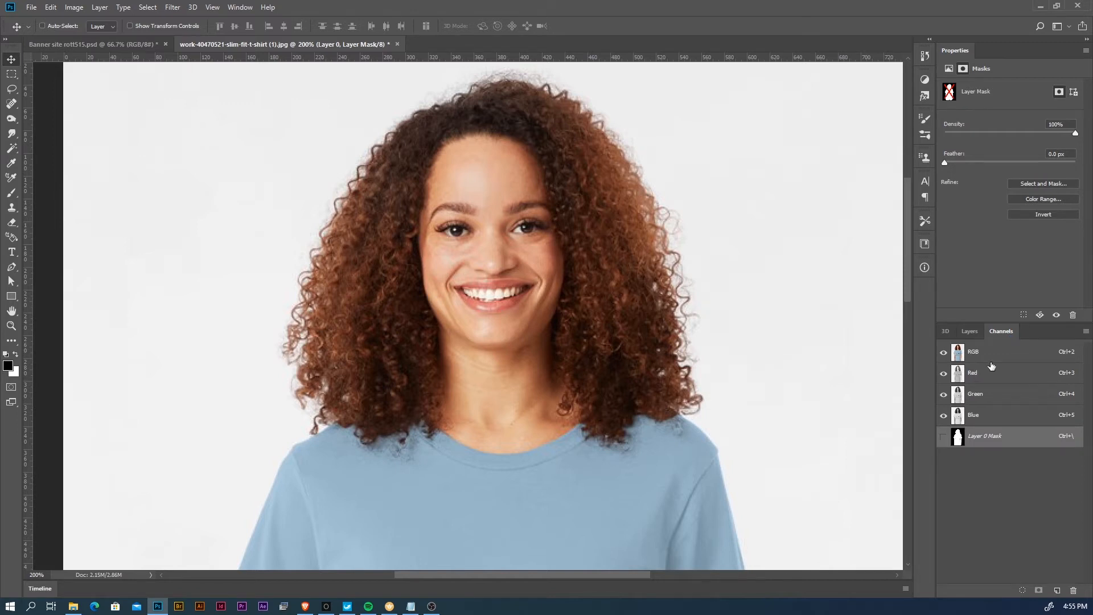
pyautogui.press('z')
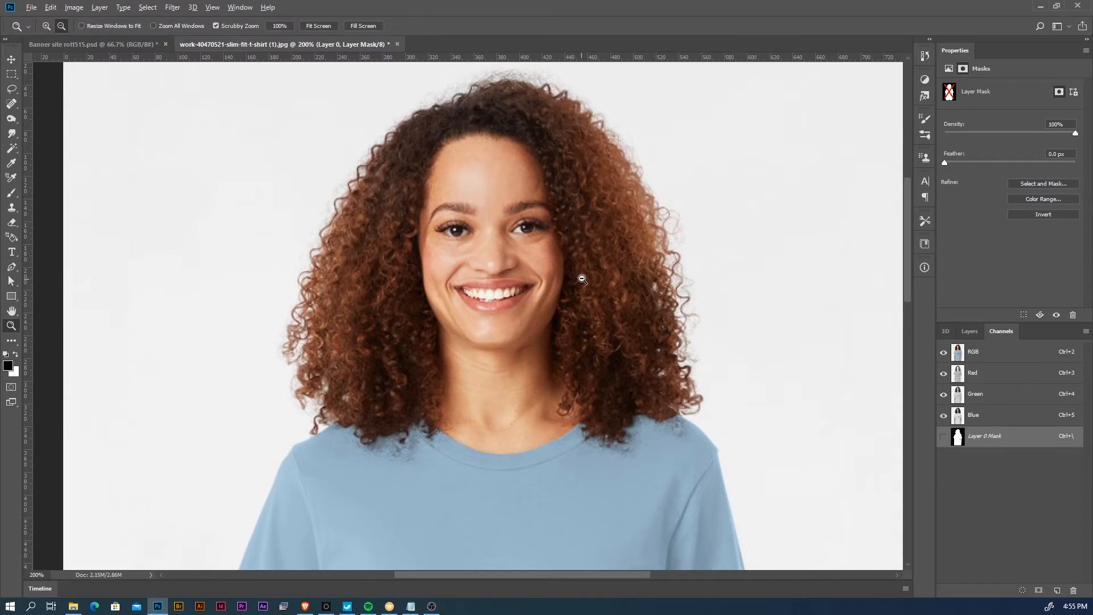
pyautogui.keyDown('alt'); pyautogui.click(582, 278); pyautogui.keyUp('alt')
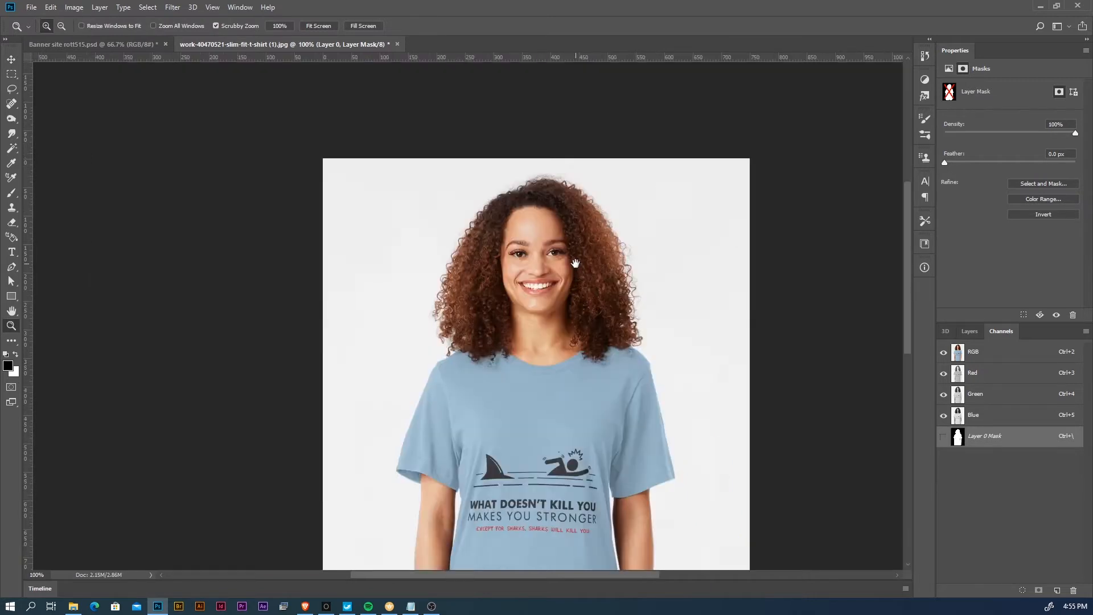
# - Compare the Red, Green and Blue channels one at a time for contrast around the woman's hair
pyautogui.click(609, 312)
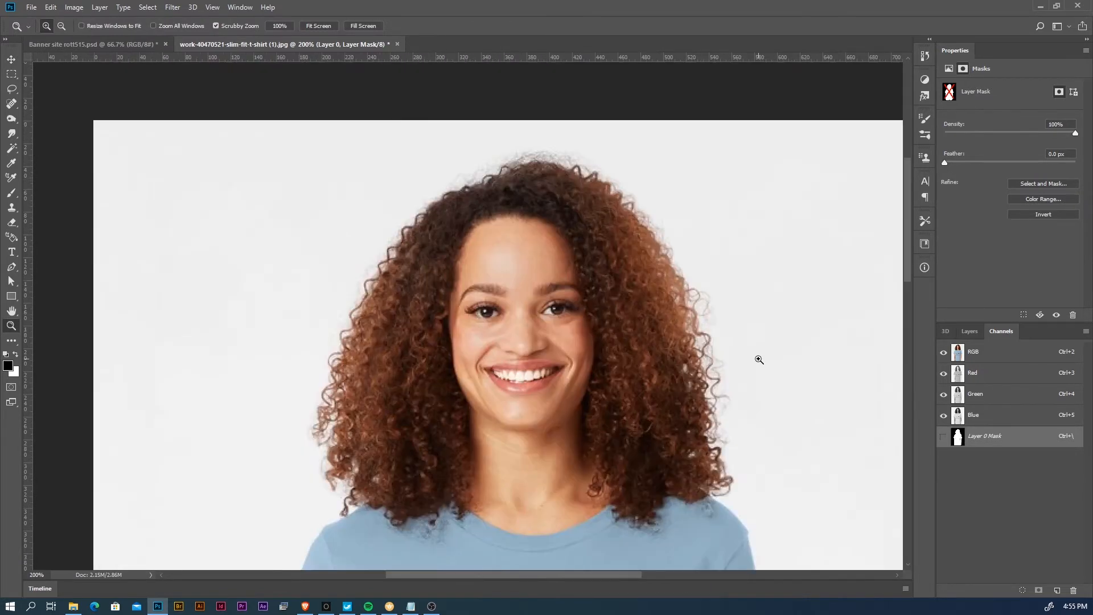
pyautogui.press('v')
pyautogui.click(991, 356)
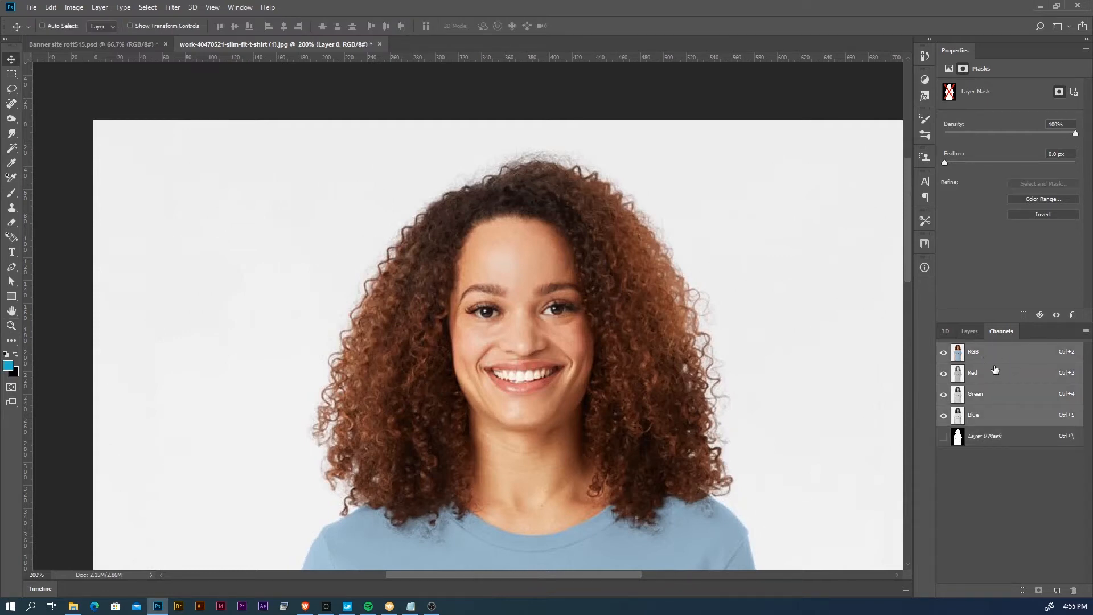
pyautogui.click(993, 375)
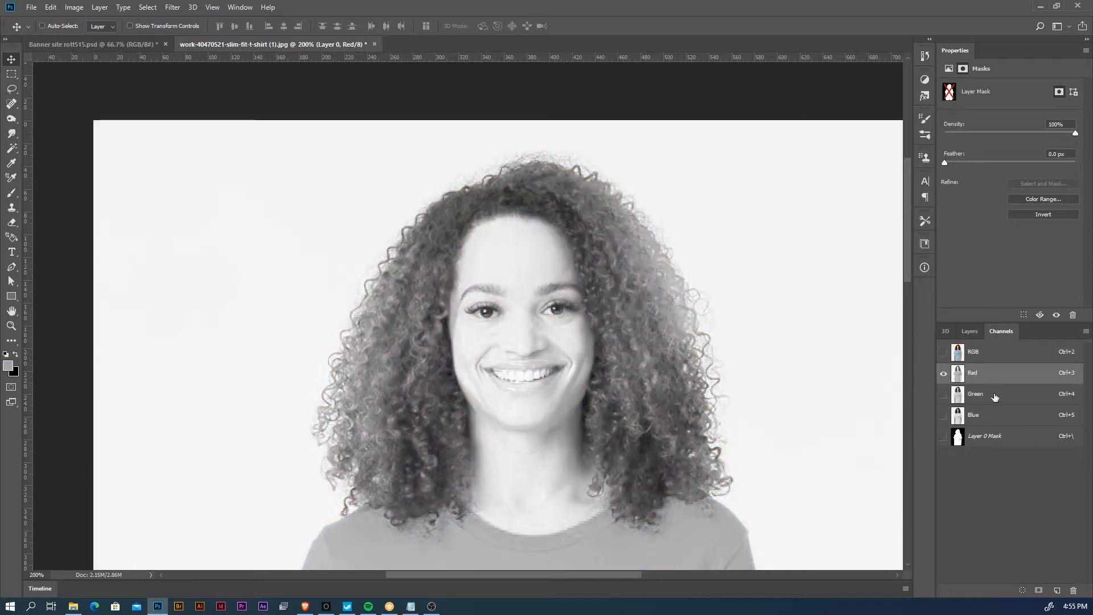
pyautogui.click(995, 397)
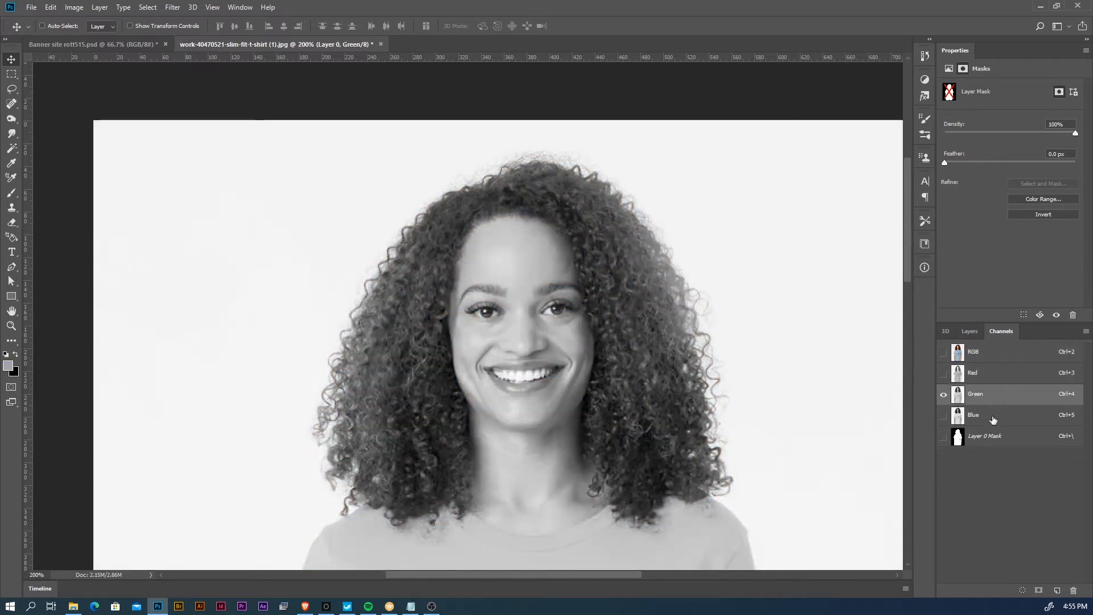
pyautogui.click(993, 420)
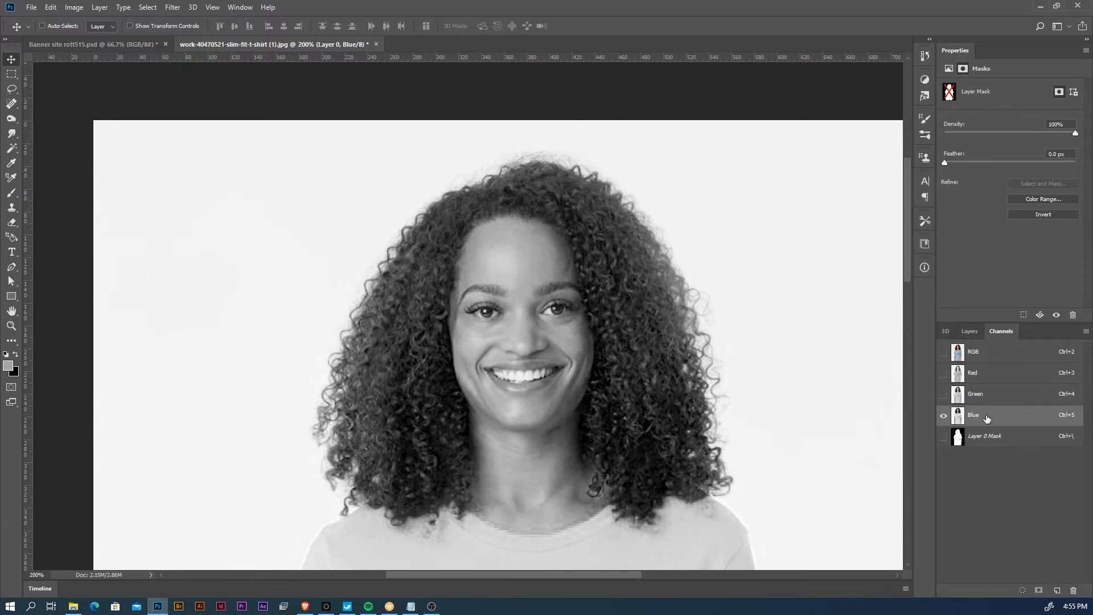
# - Duplicate the Blue channel as "Blue copy" in the same document and display only the copy
pyautogui.rightClick(1004, 418)
pyautogui.click(1020, 421)
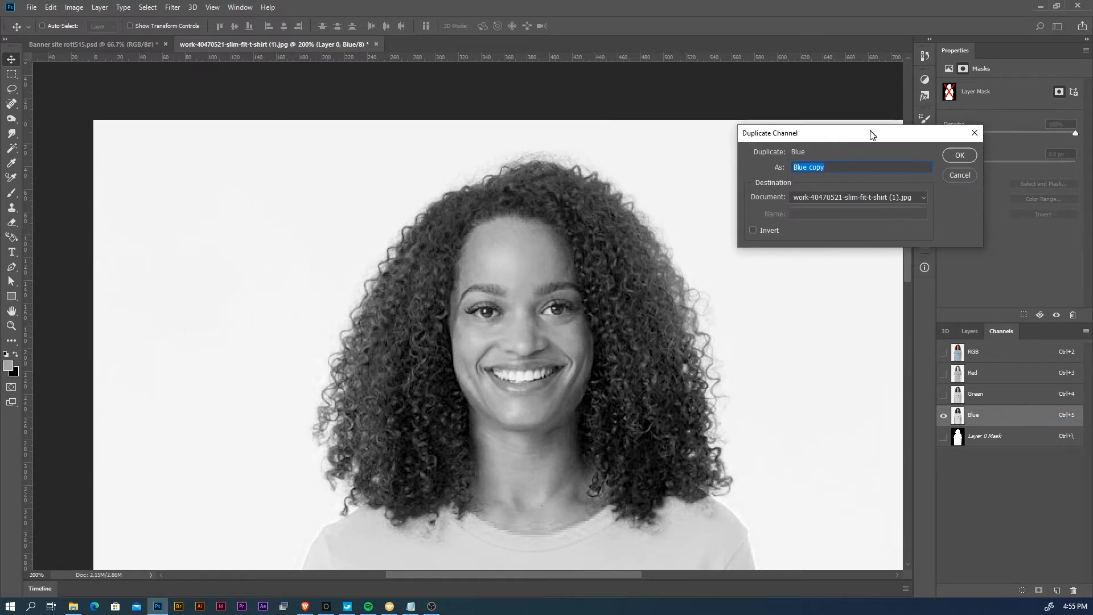
pyautogui.click(961, 160)
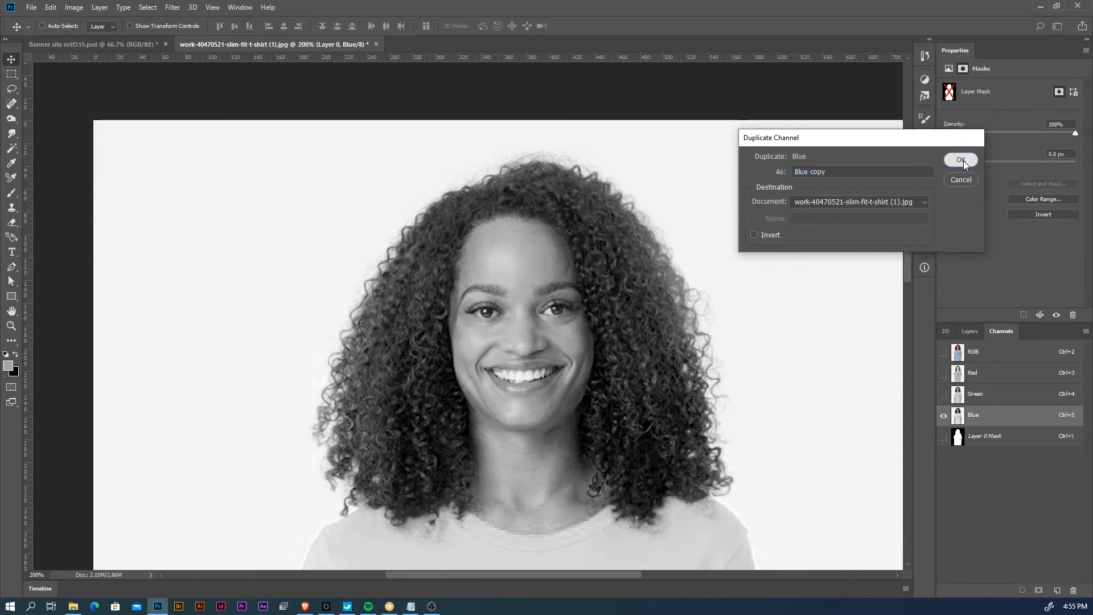
pyautogui.click(1004, 442)
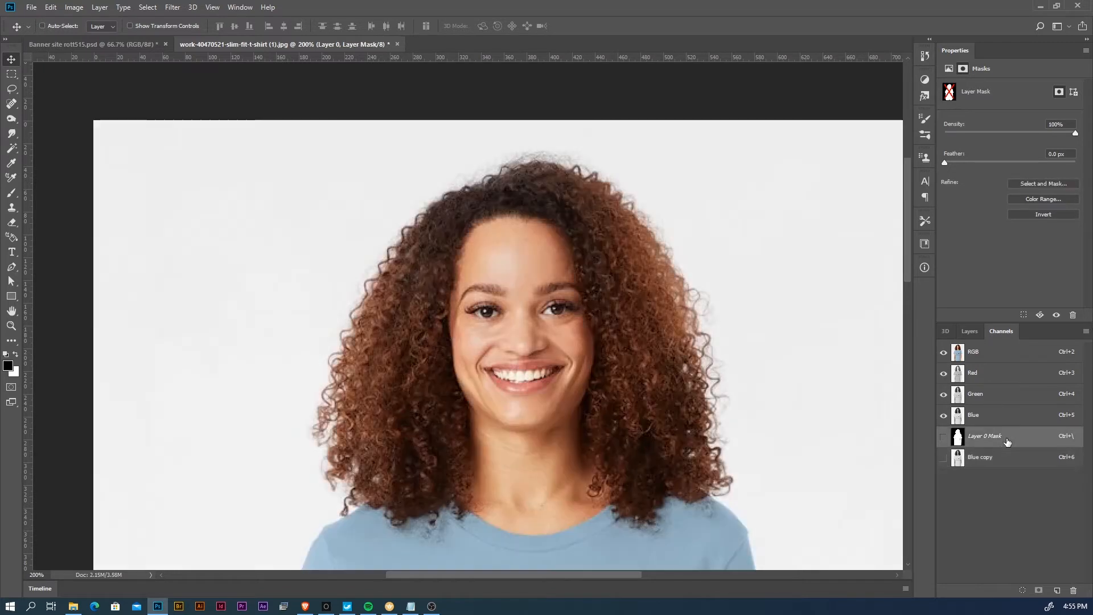
pyautogui.click(1005, 457)
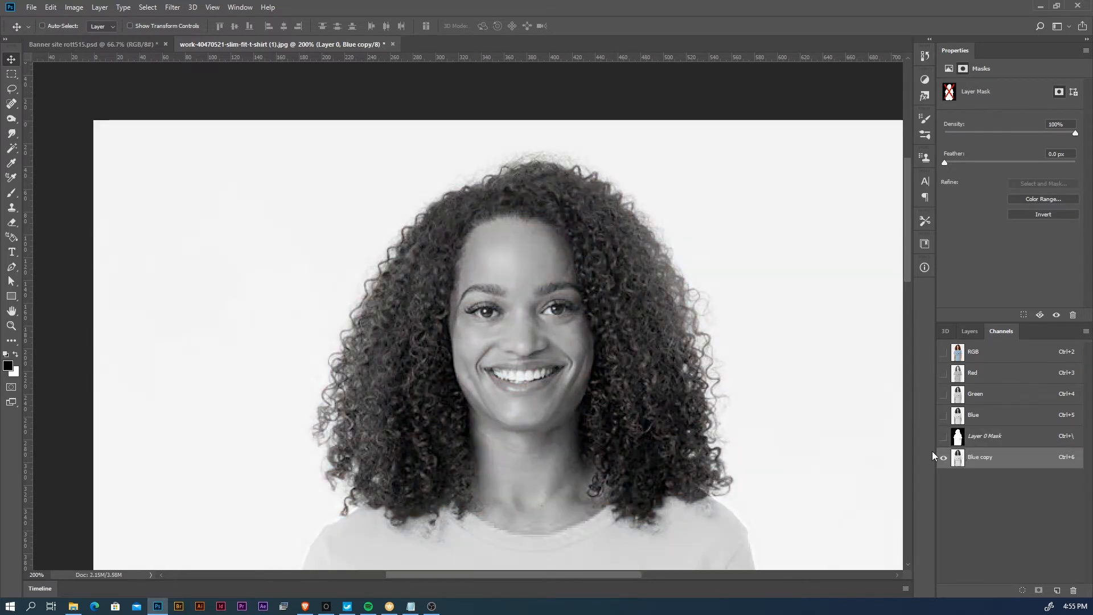
# - Apply Levels to the Blue copy channel with a black input level of 123 and a white input level of 251
pyautogui.press('i')
pyautogui.hotkey('ctrl', 'l')
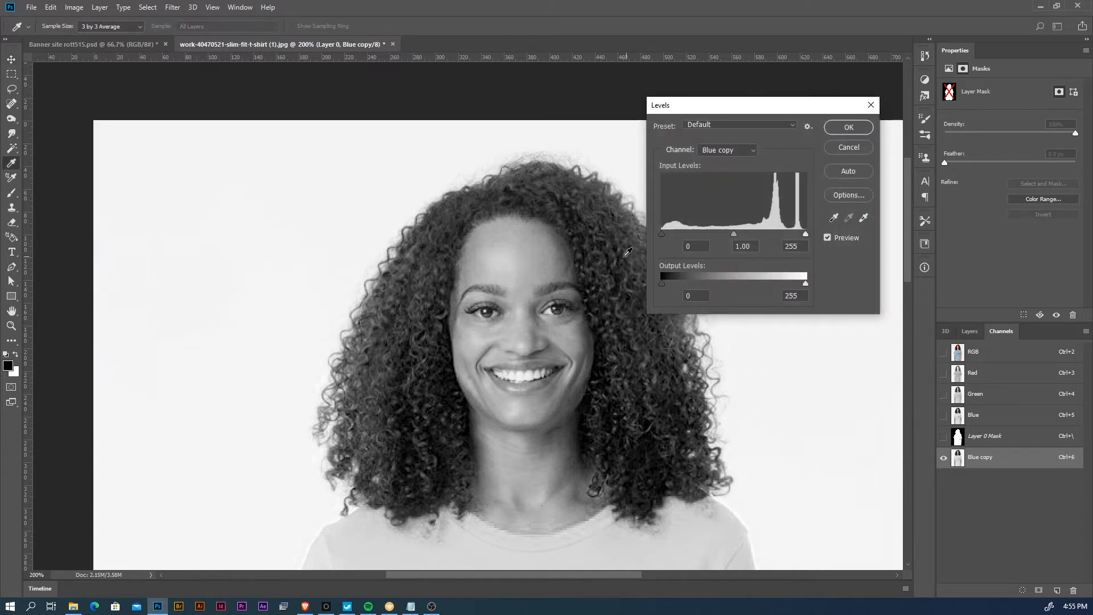
pyautogui.moveTo(660, 234); pyautogui.dragTo(730, 231)
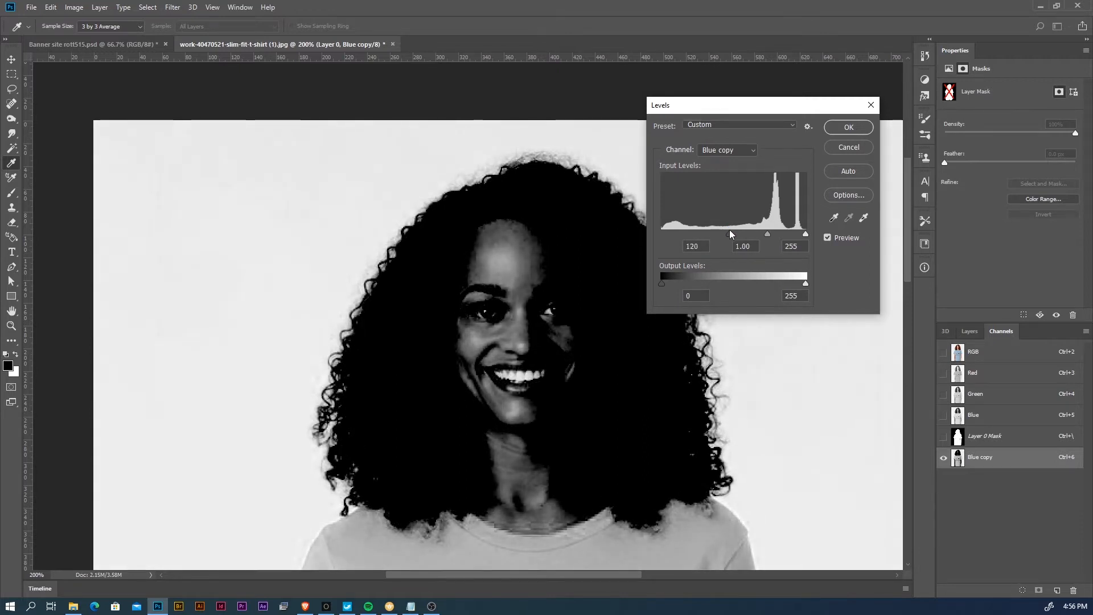
pyautogui.moveTo(729, 230); pyautogui.dragTo(730, 230)
pyautogui.moveTo(801, 232); pyautogui.dragTo(804, 233)
pyautogui.moveTo(725, 234); pyautogui.dragTo(732, 234)
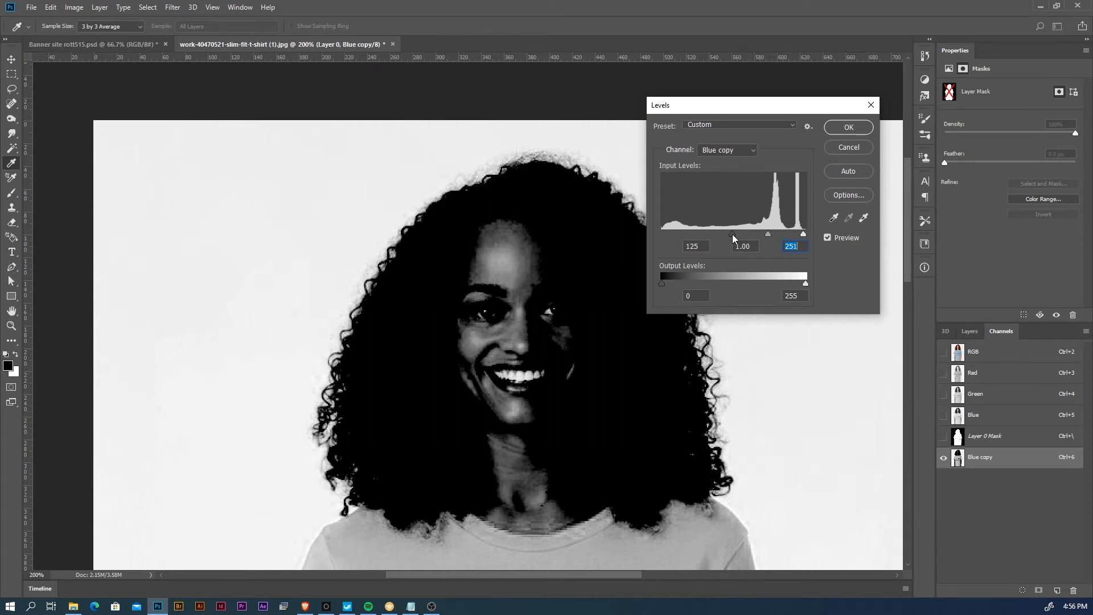
pyautogui.moveTo(732, 234); pyautogui.dragTo(731, 234)
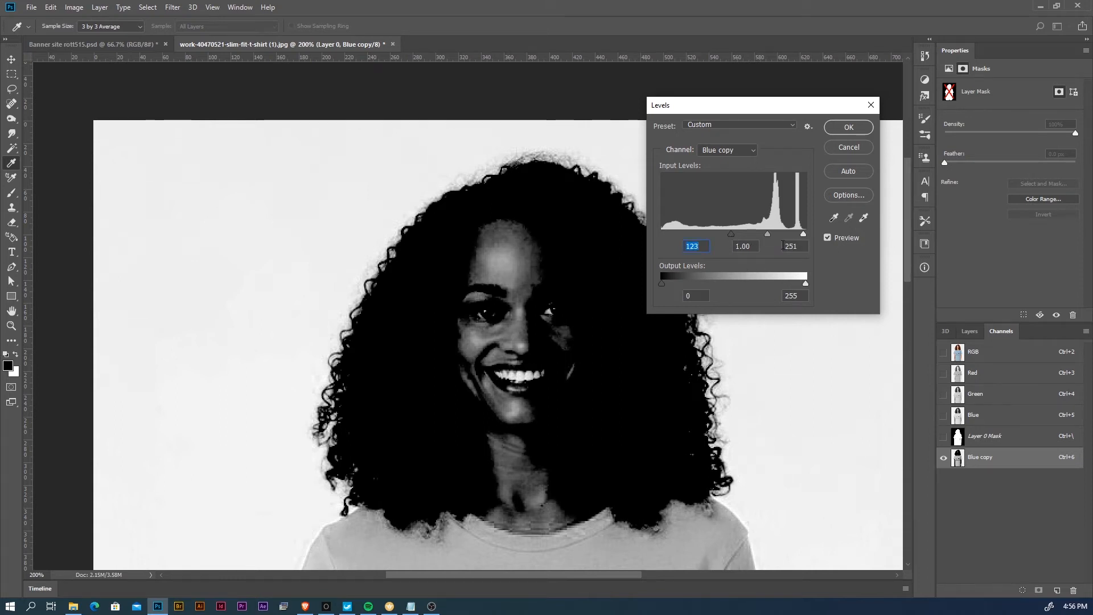
pyautogui.click(863, 129)
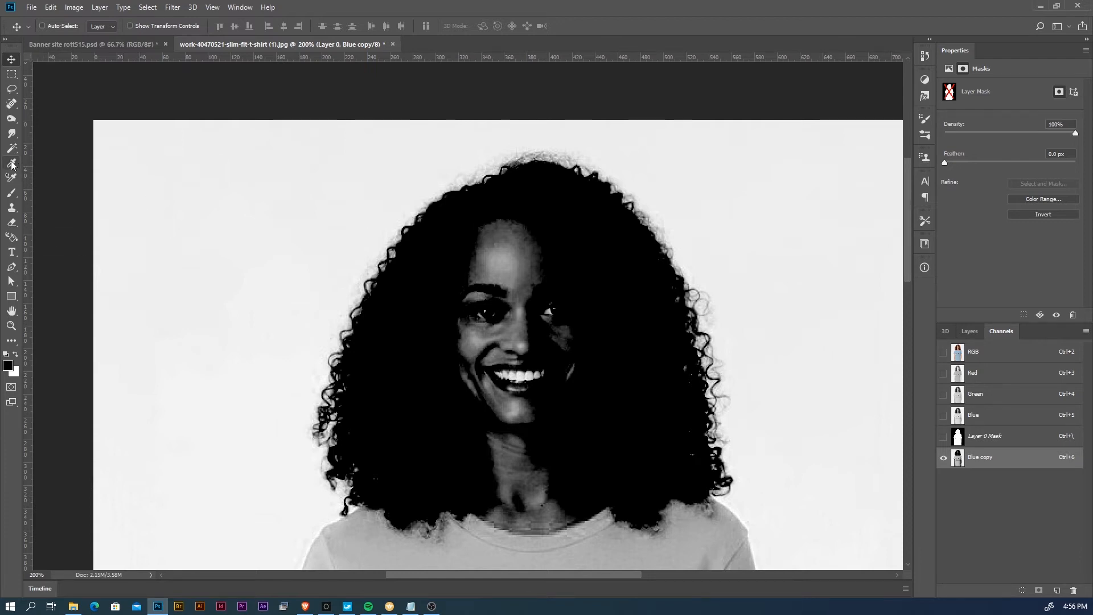
# - Paint the woman's face and neck solid black with the Brush in the Blue copy channel
pyautogui.click(11, 192)
pyautogui.moveTo(513, 256)
pyautogui.mouseDown()
pyautogui.moveTo(491, 273)
pyautogui.moveTo(521, 257)
pyautogui.moveTo(482, 254)
pyautogui.moveTo(533, 232)
pyautogui.moveTo(492, 324)
pyautogui.moveTo(452, 351)
pyautogui.moveTo(517, 358)
pyautogui.moveTo(509, 397)
pyautogui.moveTo(540, 316)
pyautogui.moveTo(528, 470)
pyautogui.moveTo(494, 464)
pyautogui.moveTo(564, 466)
pyautogui.mouseUp()
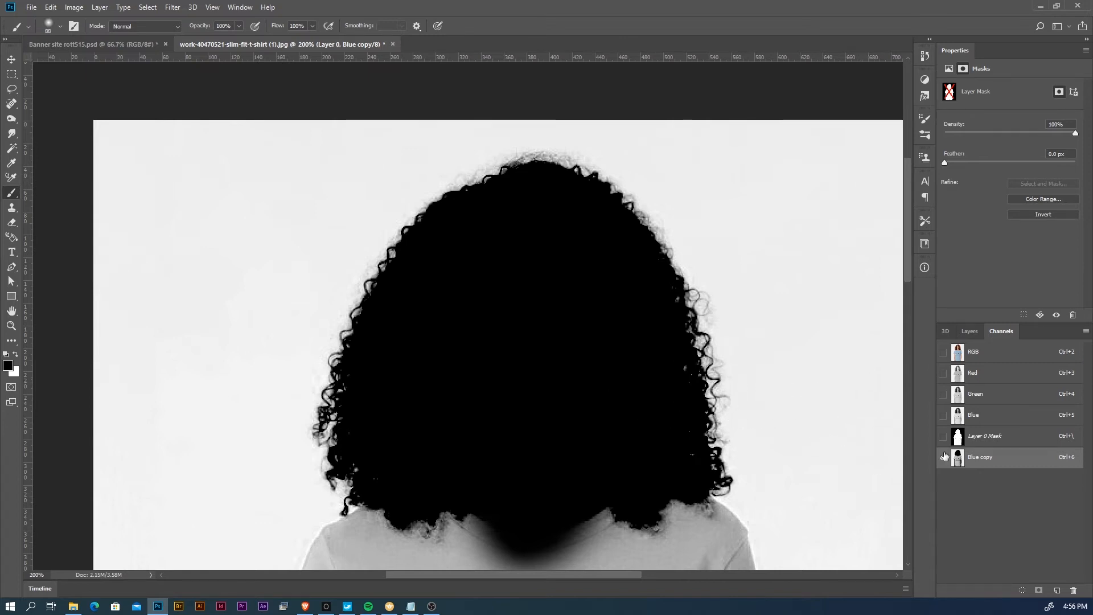
pyautogui.press('v')
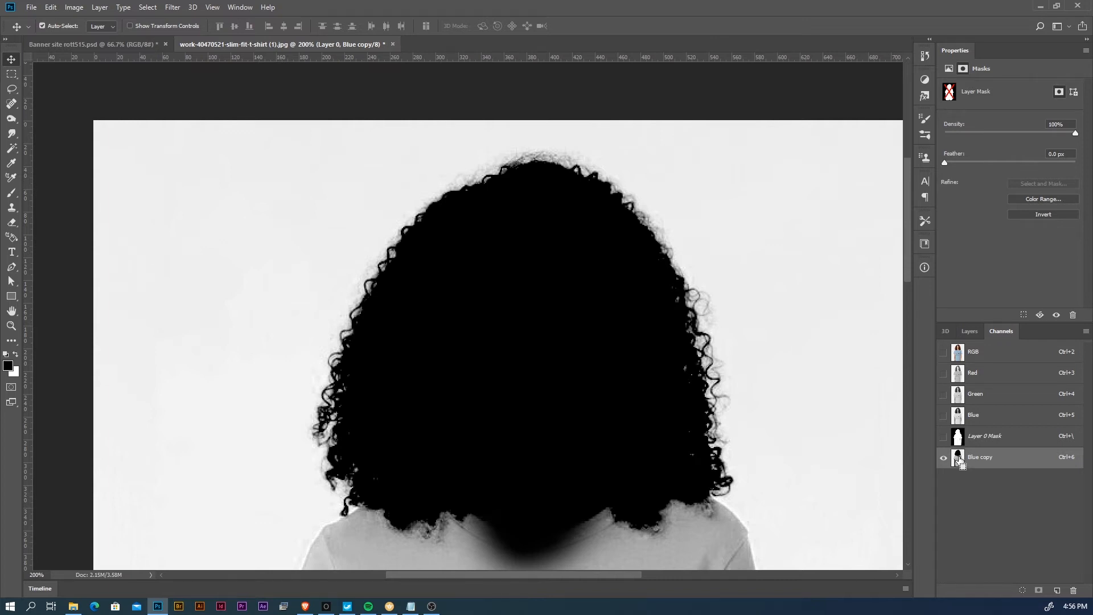
# - Load the Blue copy channel as a selection and return to the RGB composite and the layer list
pyautogui.keyDown('ctrl'); pyautogui.click(959, 460); pyautogui.keyUp('ctrl')
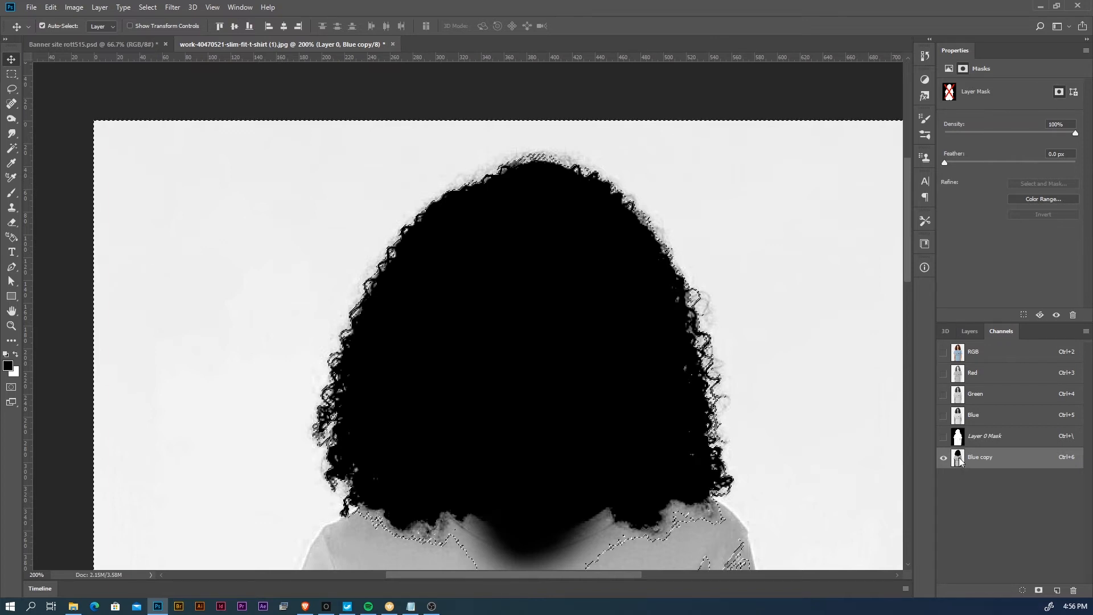
pyautogui.click(988, 355)
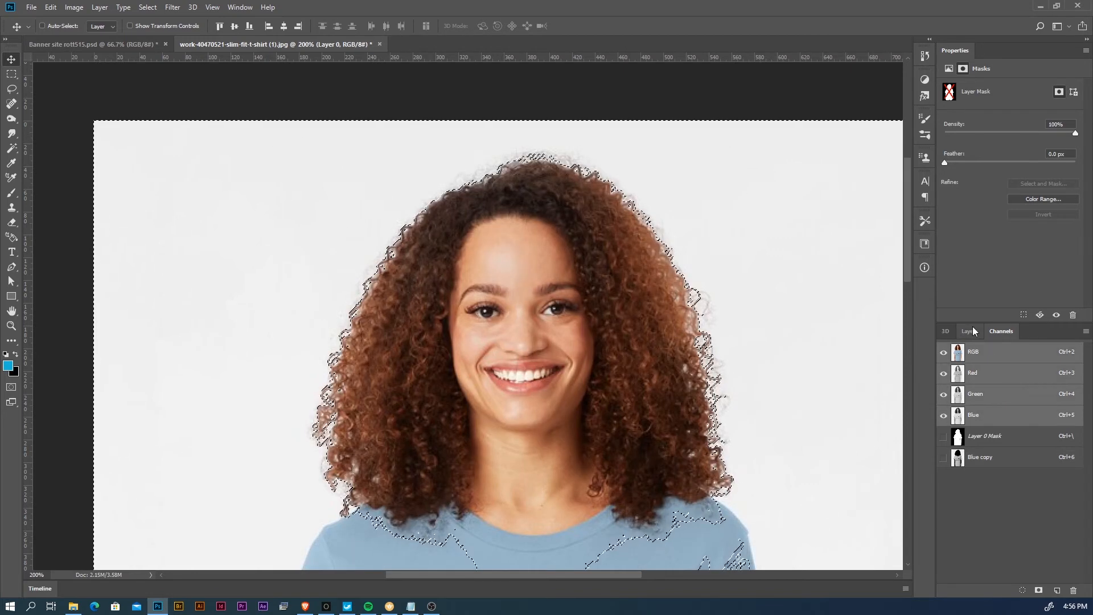
pyautogui.click(973, 330)
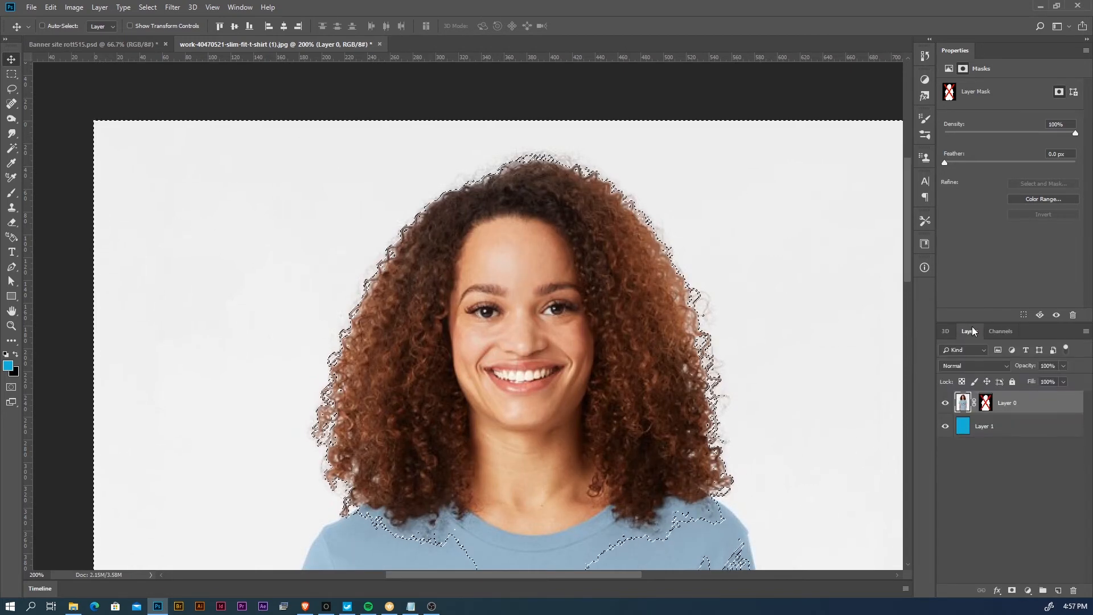
# - Re-enable Layer 0's mask, reset the colours to black and white, and invert the selection
pyautogui.keyDown('shift'); pyautogui.click(986, 405); pyautogui.keyUp('shift')
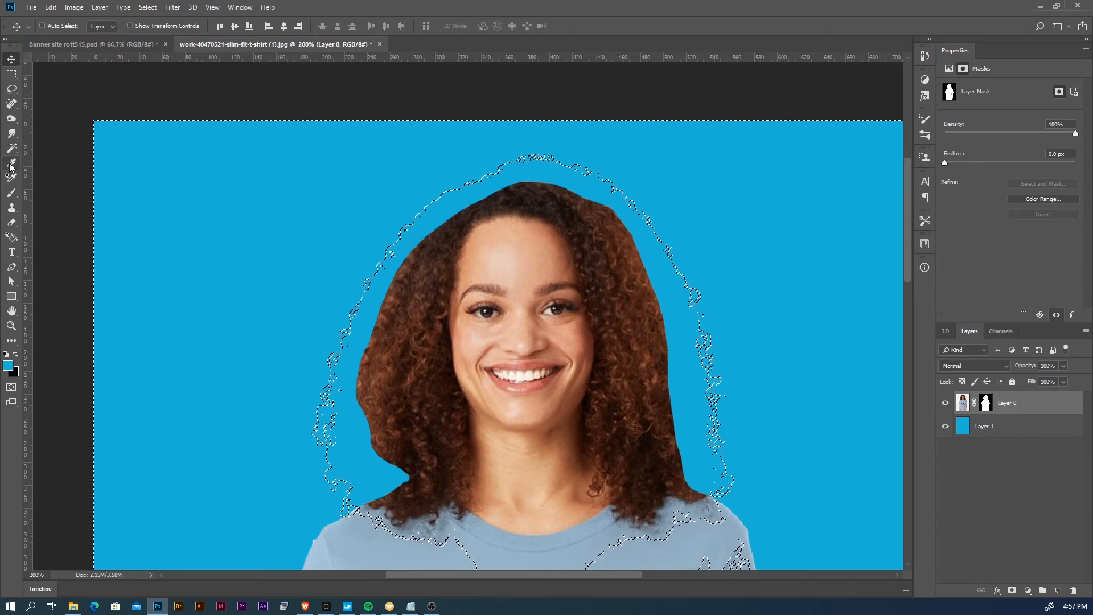
pyautogui.click(10, 196)
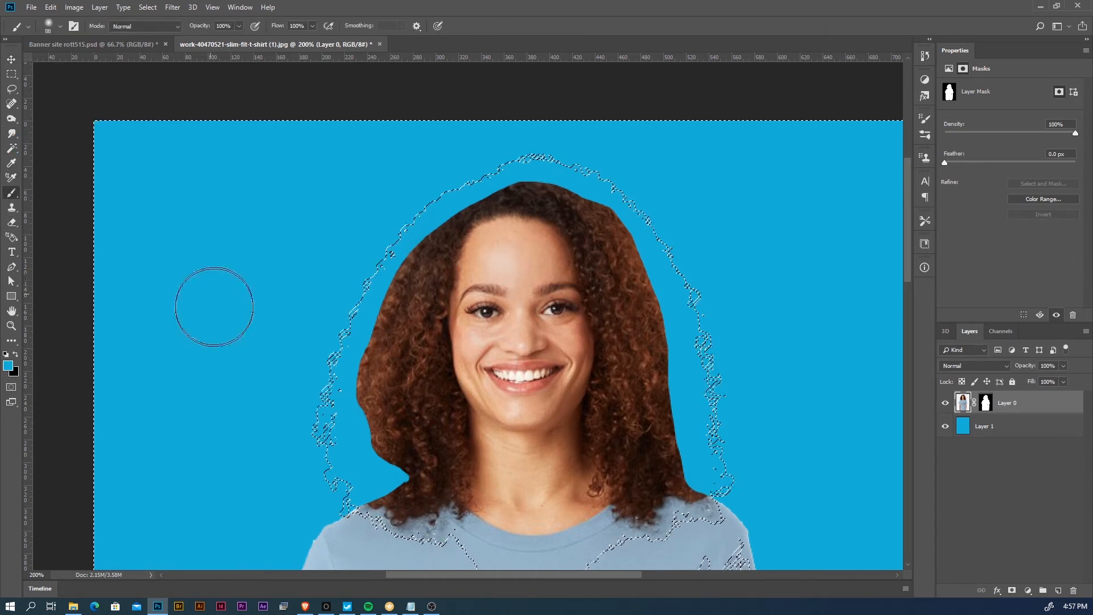
pyautogui.click(10, 357)
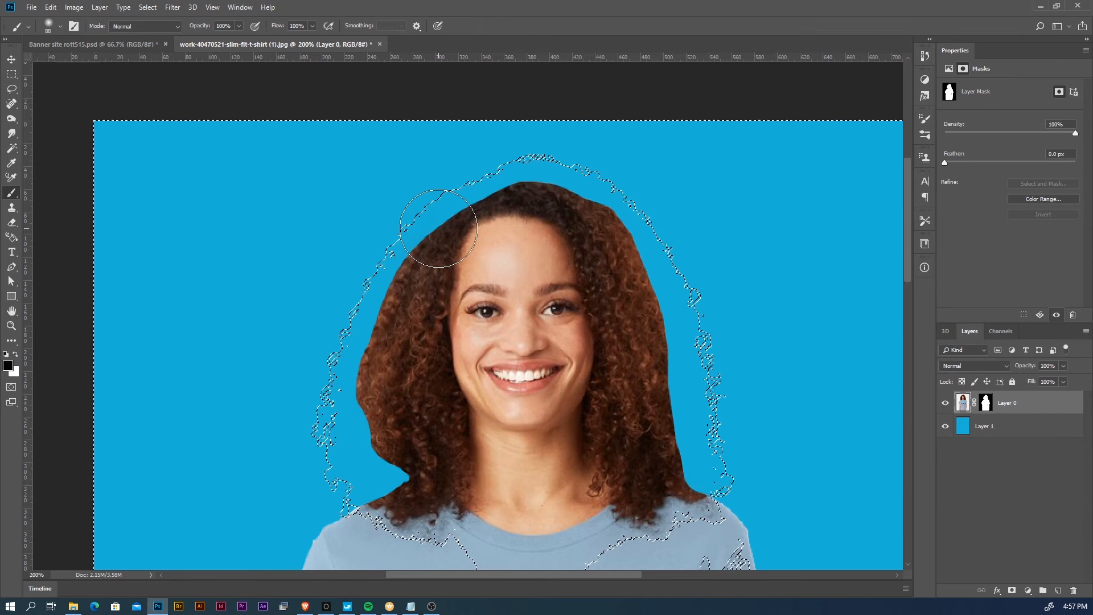
pyautogui.press('m')
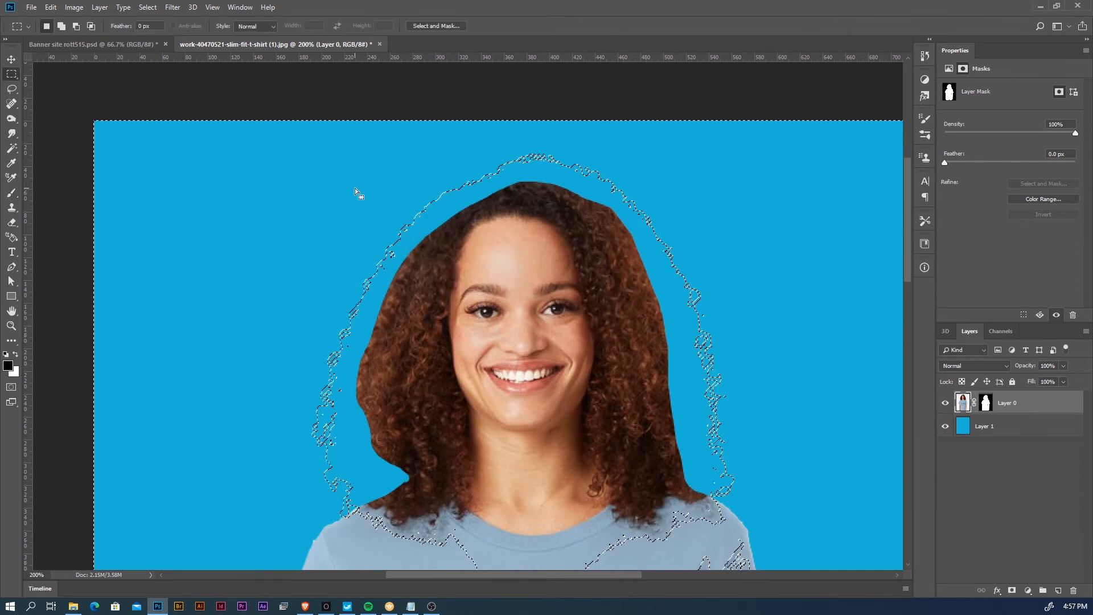
pyautogui.rightClick(356, 191)
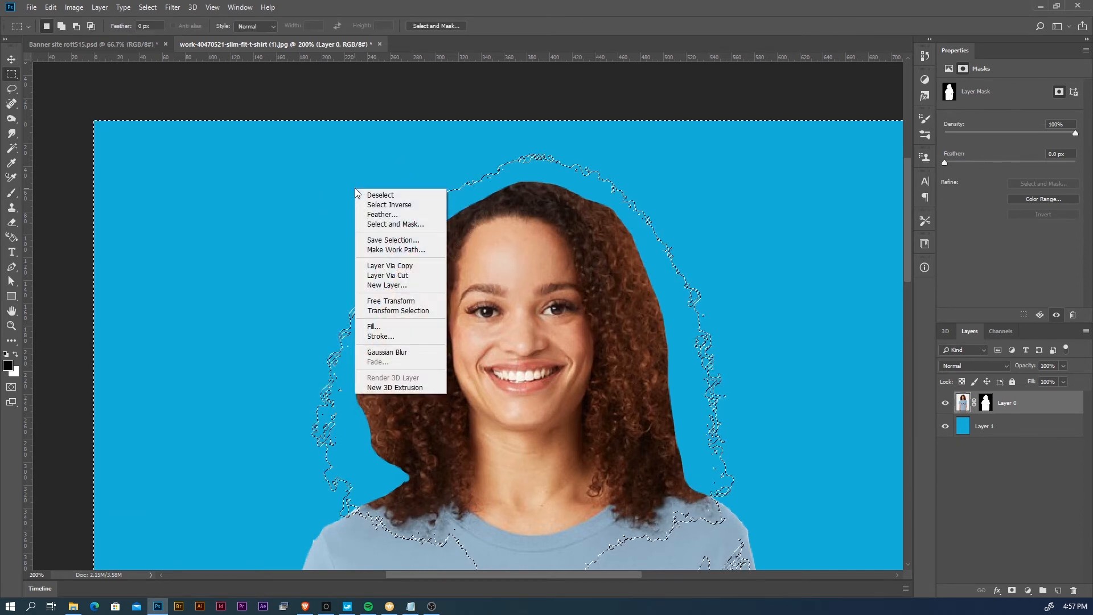
pyautogui.click(387, 205)
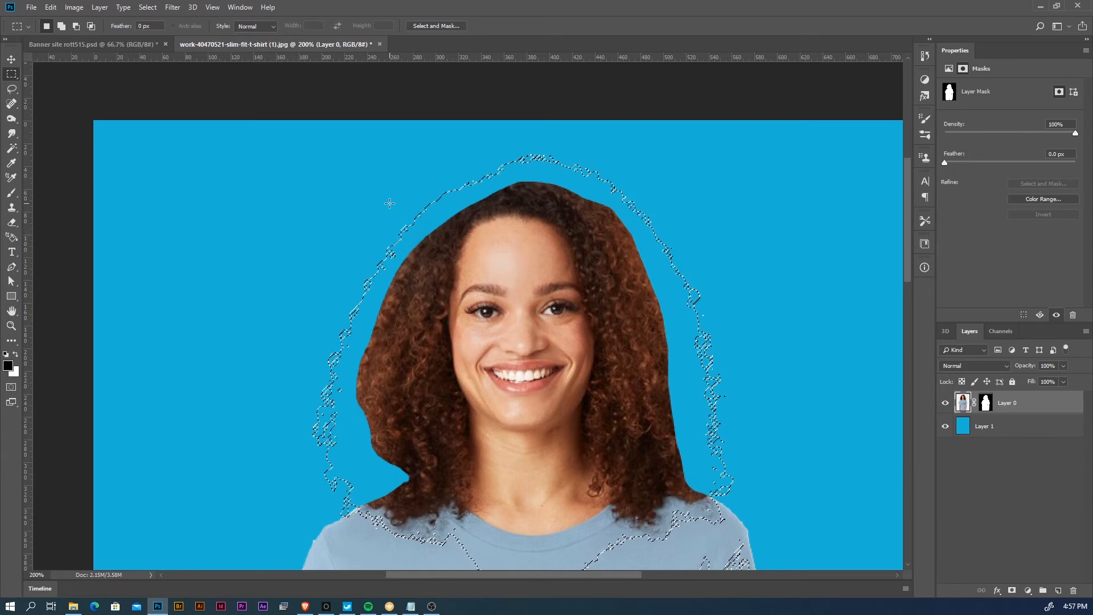
# - Paint white with the Brush on Layer 0's mask inside the selection to reveal the curly hair edges, and deselect
pyautogui.press('b')
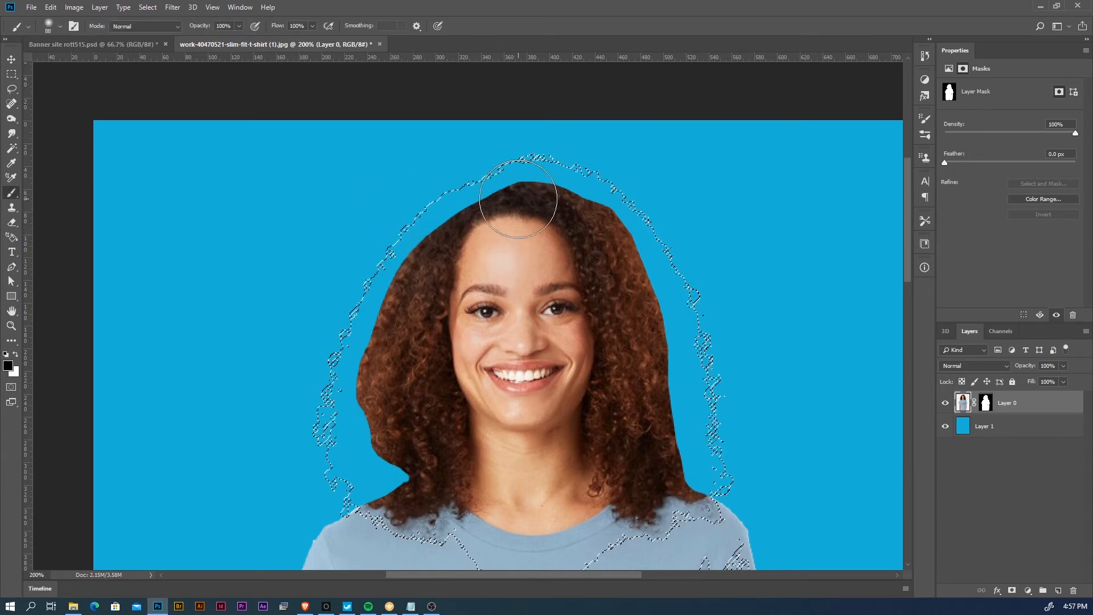
pyautogui.click(989, 402)
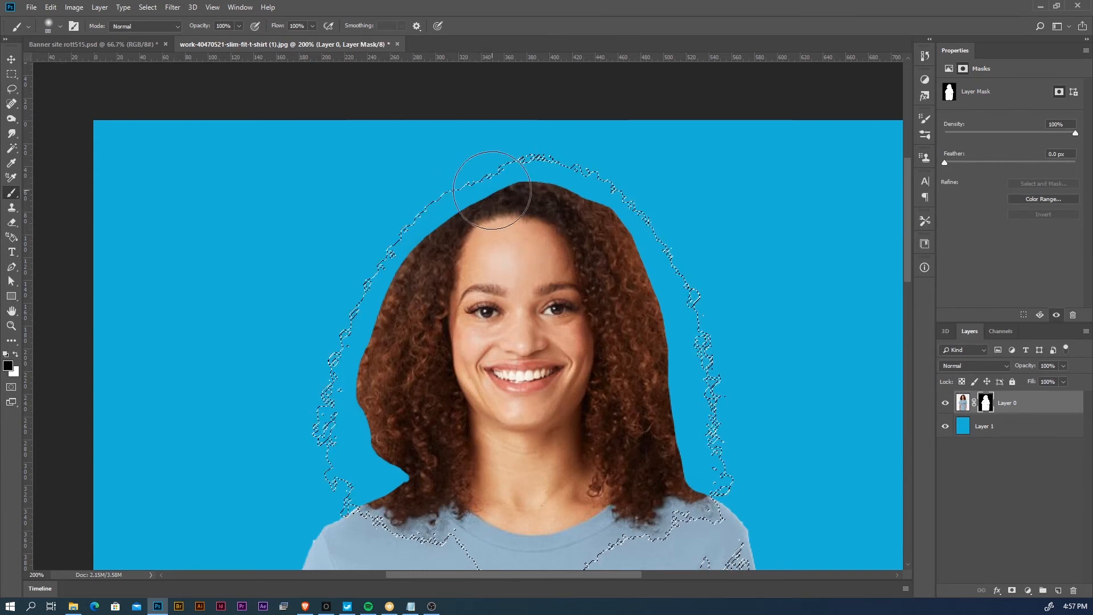
pyautogui.moveTo(492, 190); pyautogui.dragTo(458, 210)
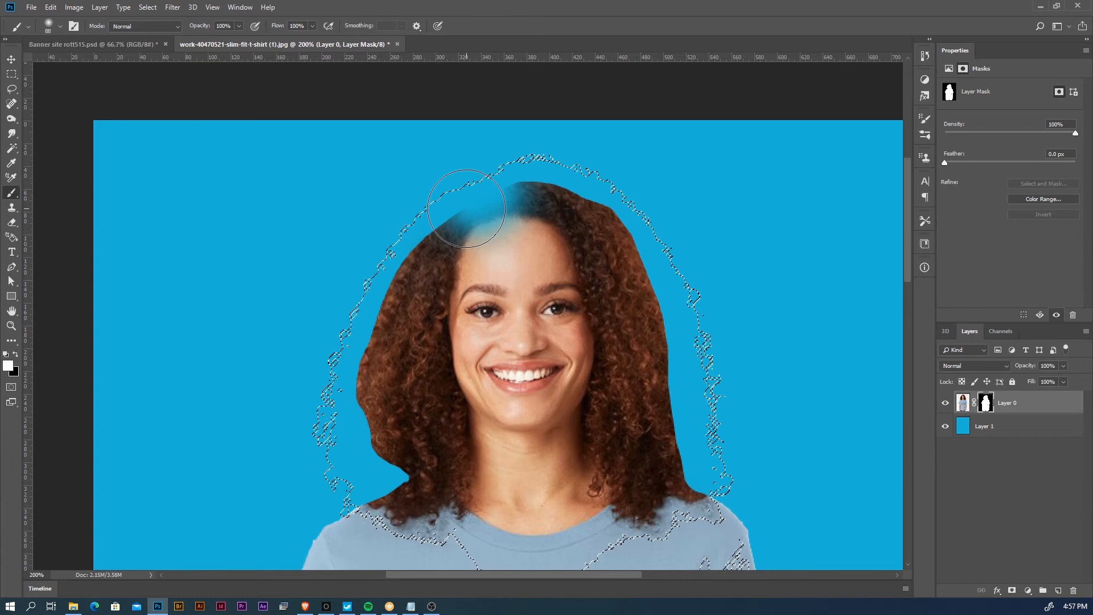
pyautogui.moveTo(506, 196)
pyautogui.mouseDown()
pyautogui.moveTo(546, 175)
pyautogui.moveTo(430, 236)
pyautogui.moveTo(539, 186)
pyautogui.moveTo(455, 222)
pyautogui.moveTo(370, 321)
pyautogui.moveTo(413, 264)
pyautogui.moveTo(366, 368)
pyautogui.moveTo(375, 416)
pyautogui.moveTo(350, 405)
pyautogui.moveTo(399, 523)
pyautogui.moveTo(444, 511)
pyautogui.moveTo(353, 438)
pyautogui.moveTo(370, 353)
pyautogui.moveTo(435, 229)
pyautogui.moveTo(519, 188)
pyautogui.moveTo(597, 201)
pyautogui.moveTo(676, 284)
pyautogui.mouseUp()
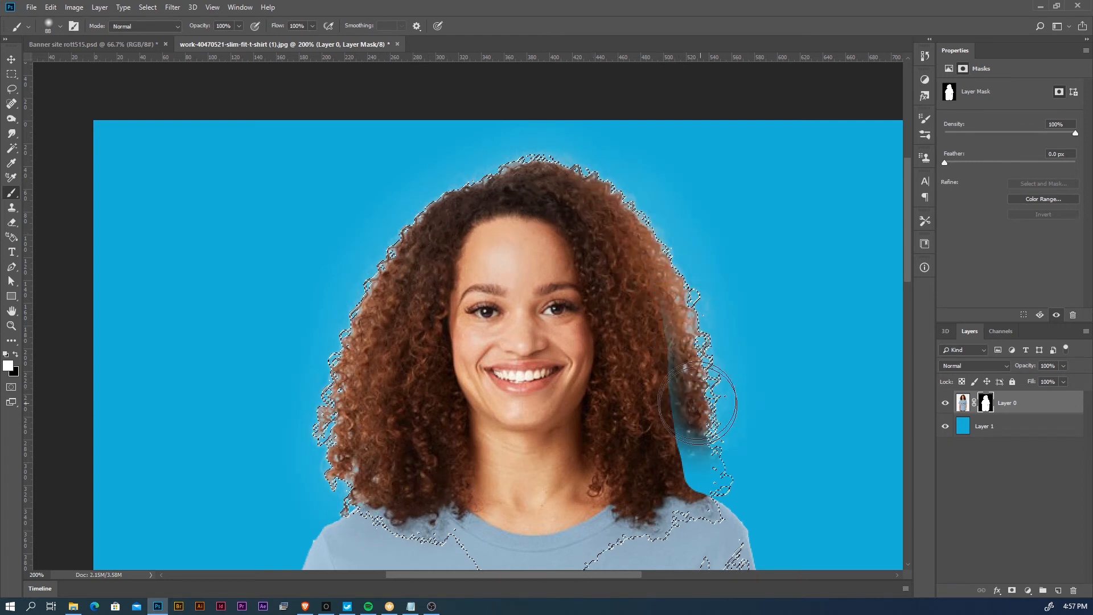
pyautogui.moveTo(689, 479)
pyautogui.mouseDown()
pyautogui.moveTo(645, 262)
pyautogui.moveTo(584, 219)
pyautogui.moveTo(476, 224)
pyautogui.moveTo(403, 305)
pyautogui.moveTo(348, 446)
pyautogui.moveTo(350, 405)
pyautogui.moveTo(457, 159)
pyautogui.moveTo(534, 160)
pyautogui.moveTo(647, 265)
pyautogui.moveTo(661, 300)
pyautogui.moveTo(600, 302)
pyautogui.moveTo(623, 238)
pyautogui.moveTo(595, 222)
pyautogui.mouseUp()
pyautogui.hotkey('ctrl', 'd')
pyautogui.hotkey('ctrl', 'z')
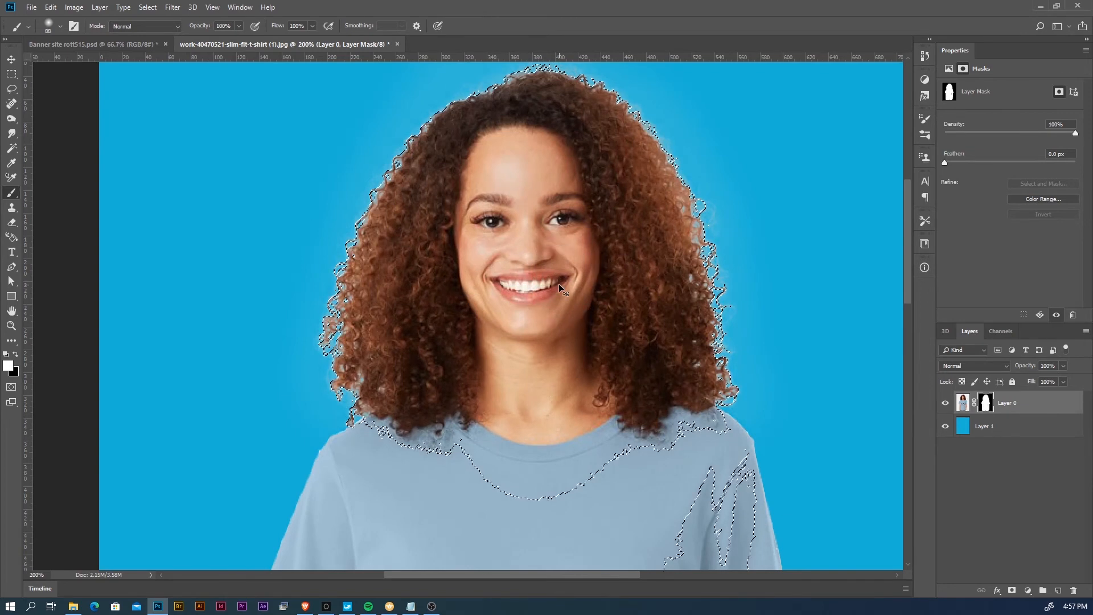
pyautogui.hotkey('ctrl', 'd')
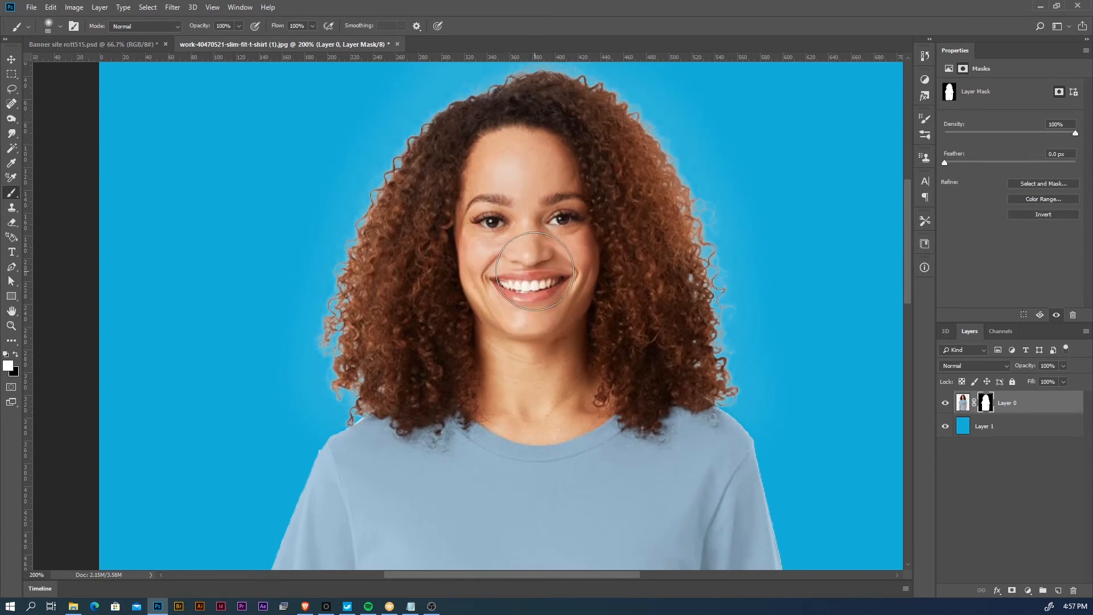
# - Invert Layer 1's colour to check the hair edges against a contrasting background, and restore the original blue
pyautogui.moveTo(595, 268); pyautogui.dragTo(546, 320)
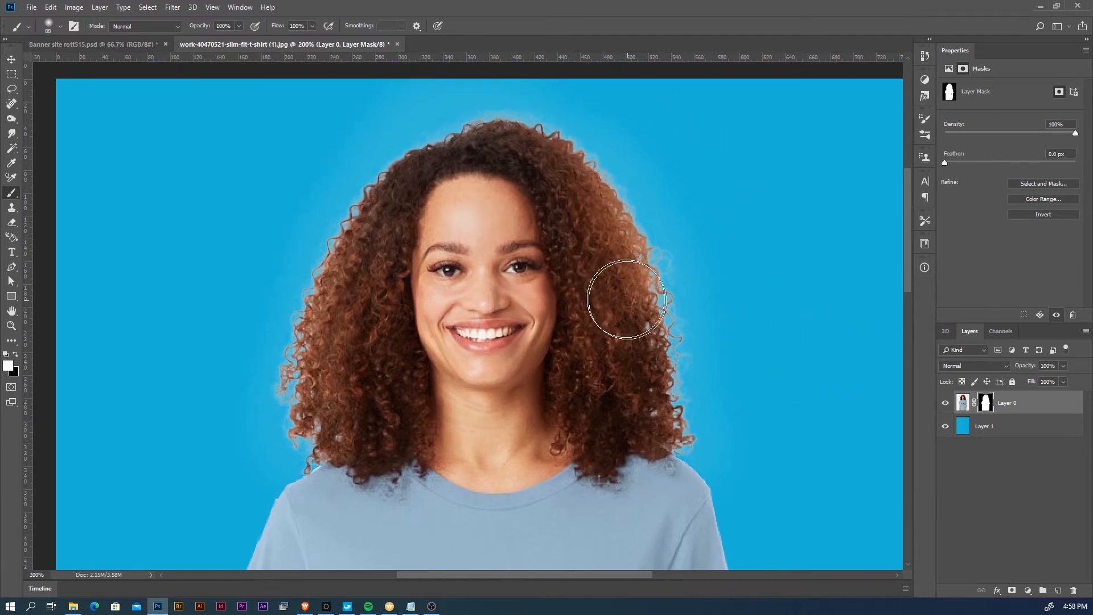
pyautogui.click(1003, 430)
pyautogui.hotkey('ctrl', 'i')
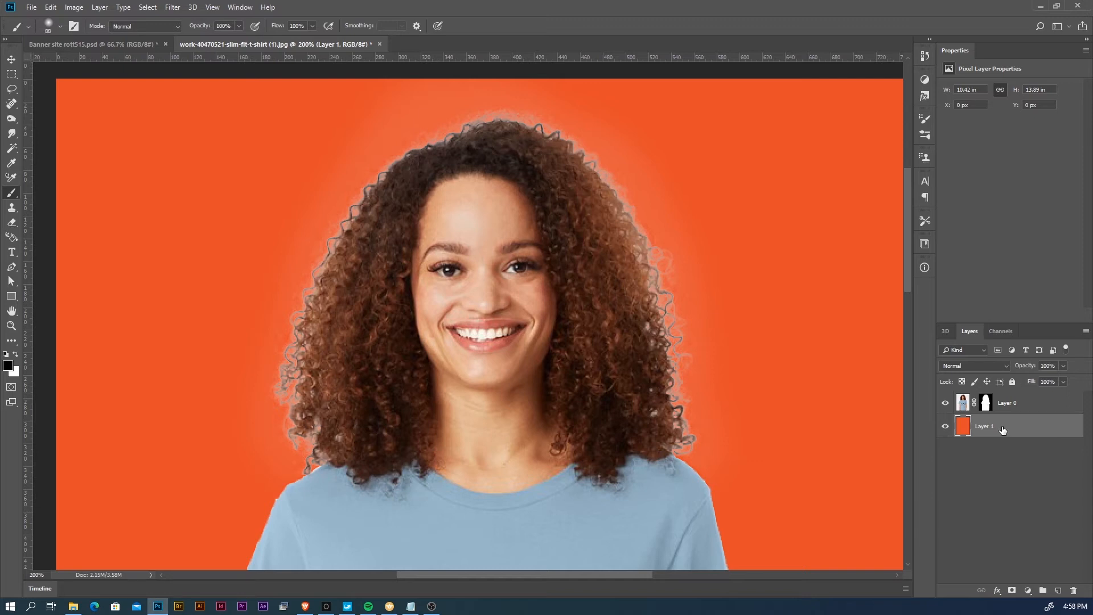
pyautogui.hotkey('ctrl', 'i')
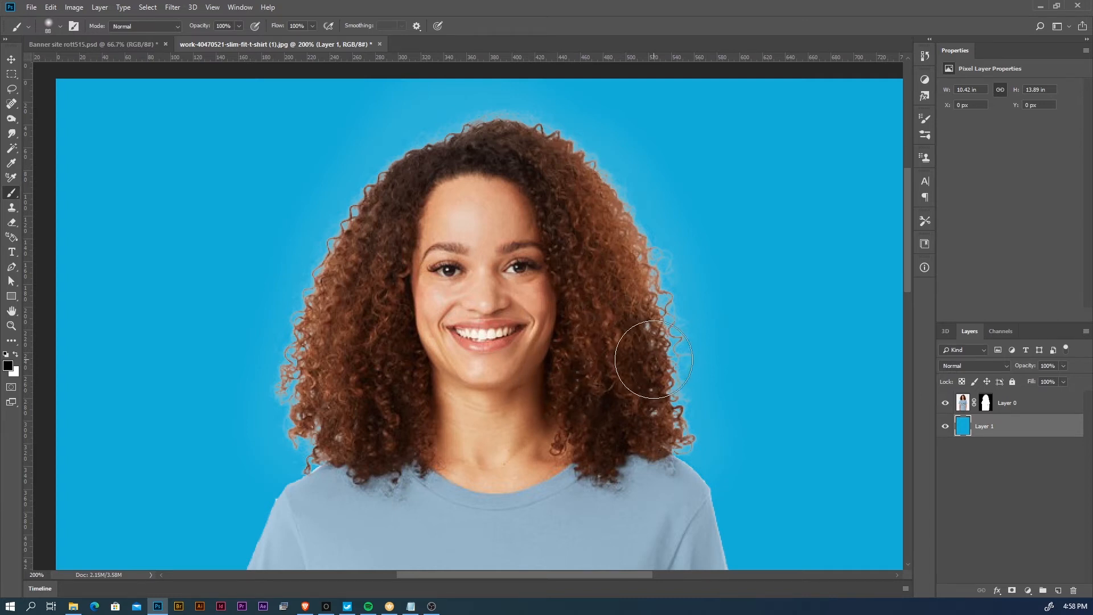
# - Display Layer 0's mask on its own in the canvas, framed around the head and hair
pyautogui.click(986, 403)
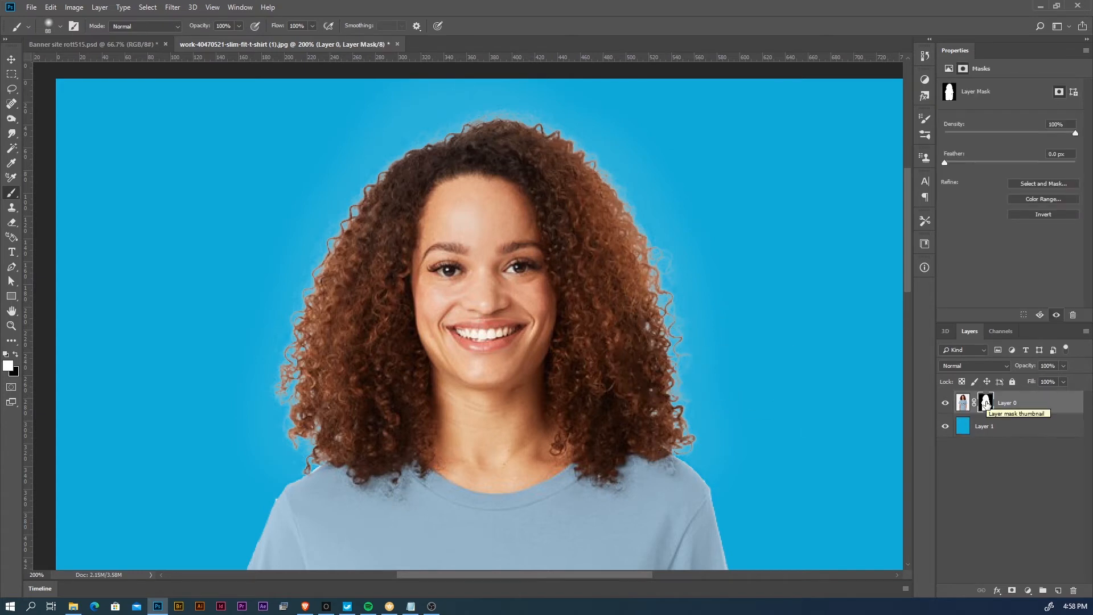
pyautogui.keyDown('alt'); pyautogui.click(987, 403); pyautogui.keyUp('alt')
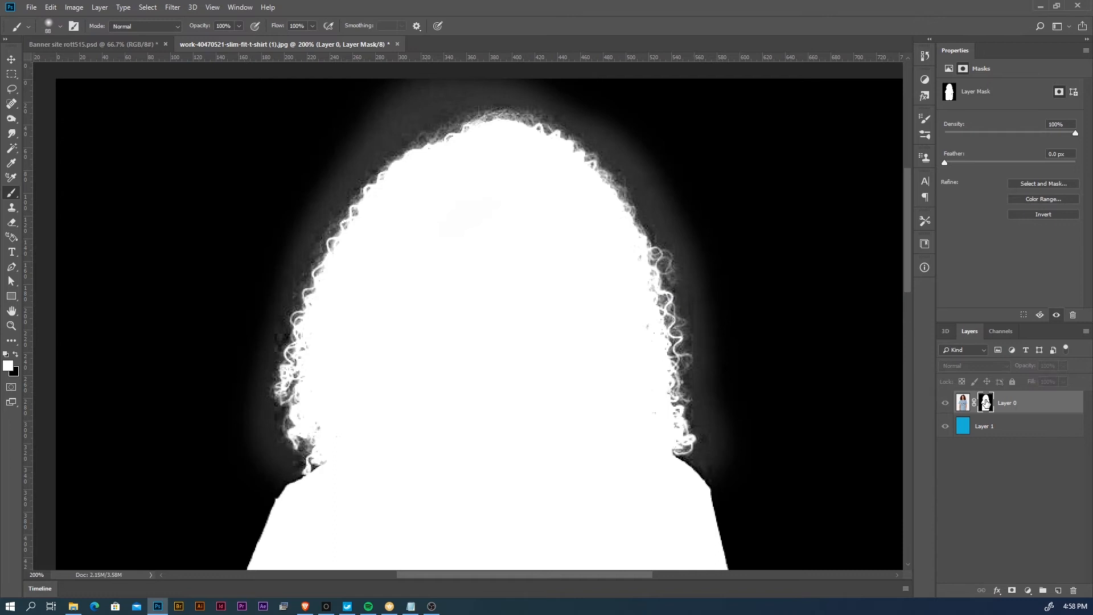
pyautogui.moveTo(459, 224); pyautogui.dragTo(452, 271)
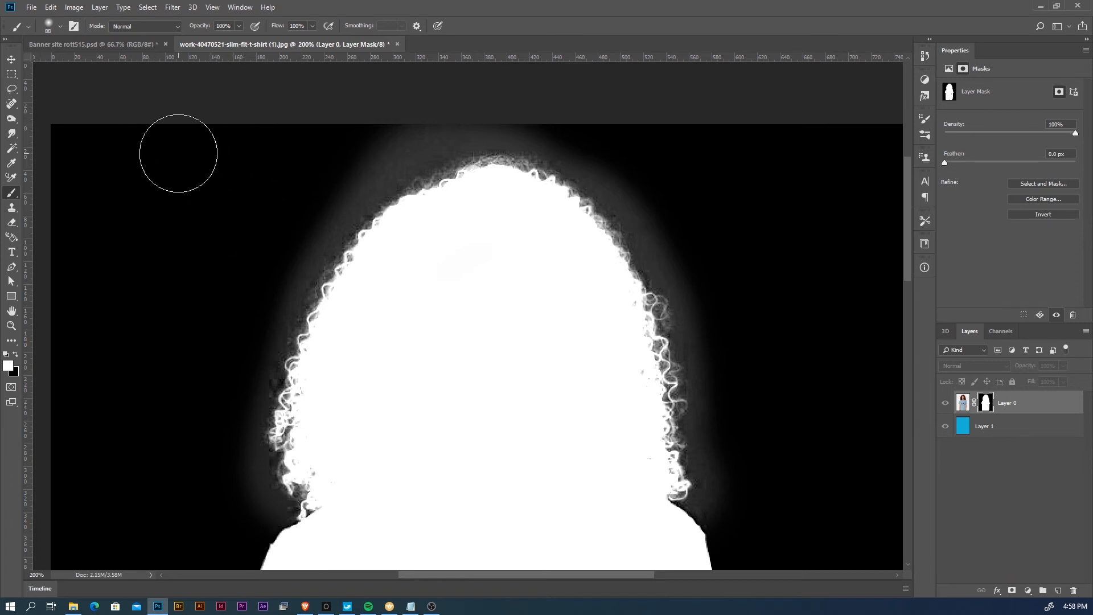
# - Set the Brush to Overlay mode with black and paint away the gray halo beside the hair's left edge on Layer 0's mask
pyautogui.click(137, 30)
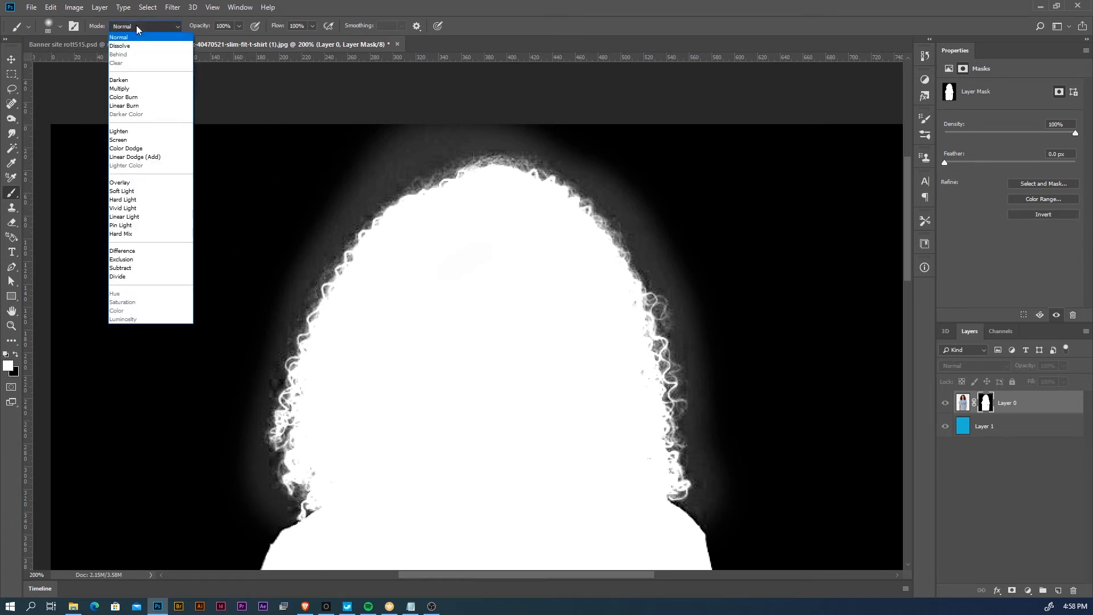
pyautogui.click(134, 183)
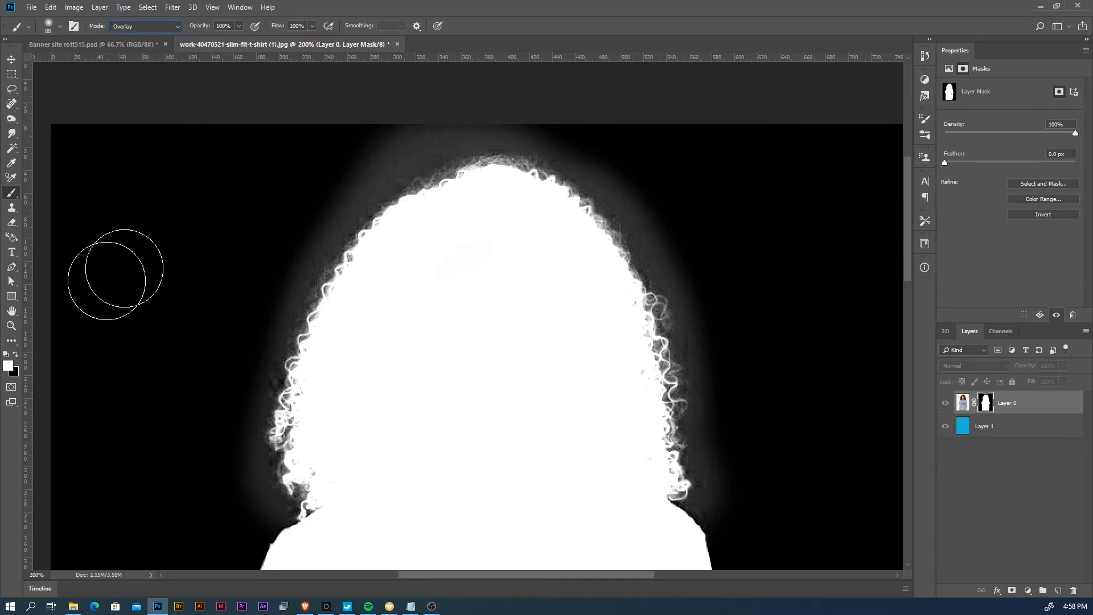
pyautogui.click(16, 355)
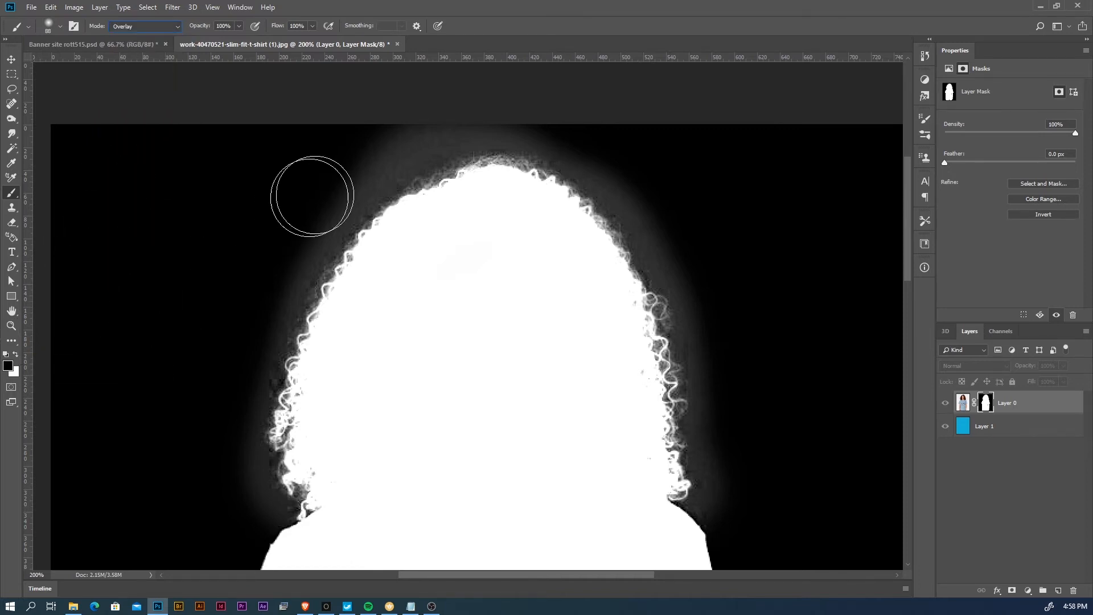
pyautogui.moveTo(323, 194)
pyautogui.mouseDown()
pyautogui.moveTo(351, 198)
pyautogui.moveTo(448, 132)
pyautogui.moveTo(314, 206)
pyautogui.moveTo(278, 284)
pyautogui.moveTo(331, 204)
pyautogui.moveTo(262, 297)
pyautogui.mouseUp()
pyautogui.moveTo(220, 371)
pyautogui.mouseDown()
pyautogui.moveTo(262, 255)
pyautogui.moveTo(290, 248)
pyautogui.moveTo(284, 292)
pyautogui.moveTo(289, 244)
pyautogui.moveTo(278, 369)
pyautogui.moveTo(274, 340)
pyautogui.moveTo(299, 398)
pyautogui.moveTo(311, 396)
pyautogui.moveTo(283, 374)
pyautogui.moveTo(290, 303)
pyautogui.mouseUp()
# - Paint black in Overlay mode over the gray halo from the top of the head down the hair's right edge to the shoulder
pyautogui.moveTo(699, 283)
pyautogui.mouseDown()
pyautogui.moveTo(641, 268)
pyautogui.moveTo(543, 346)
pyautogui.moveTo(539, 393)
pyautogui.mouseUp()
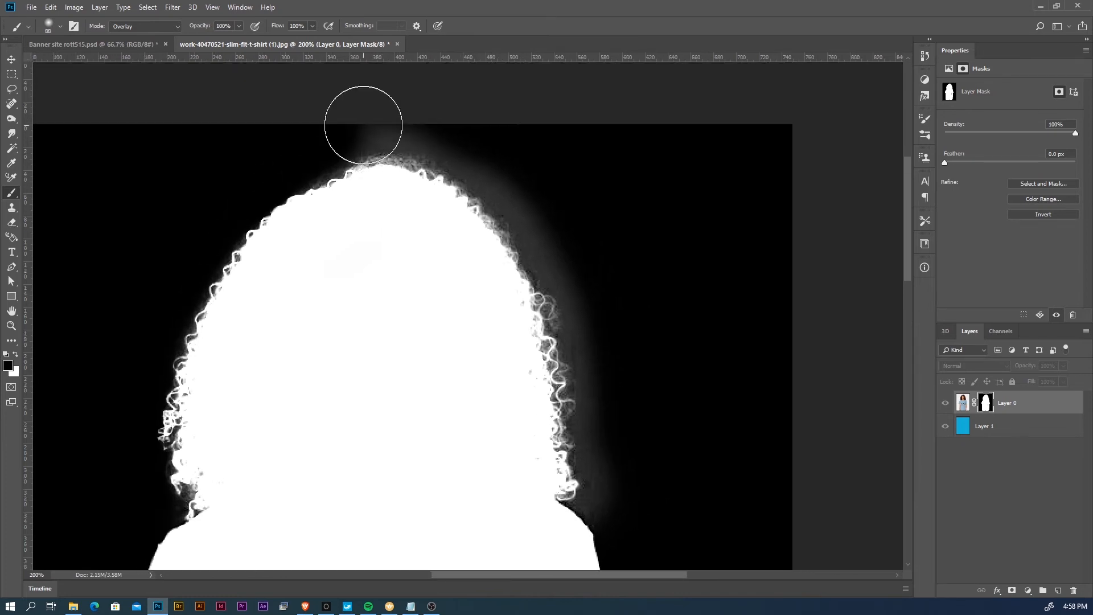
pyautogui.moveTo(430, 117)
pyautogui.mouseDown()
pyautogui.moveTo(497, 153)
pyautogui.moveTo(465, 140)
pyautogui.moveTo(541, 231)
pyautogui.moveTo(515, 180)
pyautogui.moveTo(586, 345)
pyautogui.moveTo(483, 120)
pyautogui.moveTo(517, 268)
pyautogui.mouseUp()
pyautogui.hotkey('ctrl', 'z')
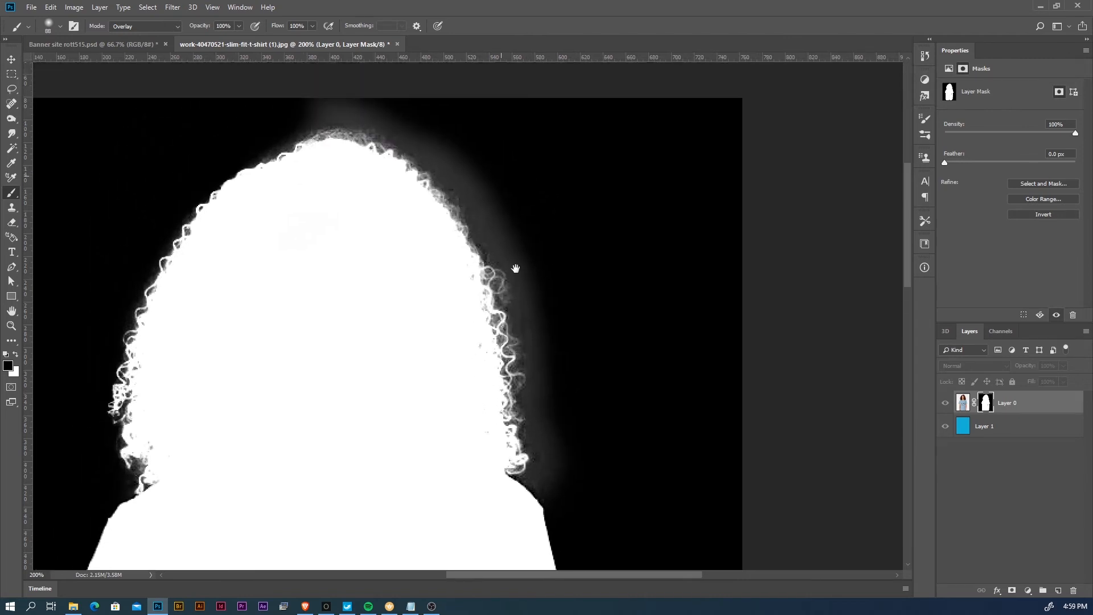
pyautogui.moveTo(346, 81)
pyautogui.mouseDown()
pyautogui.moveTo(372, 91)
pyautogui.moveTo(443, 122)
pyautogui.moveTo(488, 163)
pyautogui.moveTo(446, 163)
pyautogui.moveTo(529, 259)
pyautogui.moveTo(457, 181)
pyautogui.moveTo(514, 267)
pyautogui.moveTo(515, 242)
pyautogui.moveTo(540, 311)
pyautogui.moveTo(518, 278)
pyautogui.moveTo(550, 415)
pyautogui.moveTo(531, 398)
pyautogui.mouseUp()
pyautogui.moveTo(560, 454)
pyautogui.mouseDown()
pyautogui.moveTo(554, 425)
pyautogui.moveTo(537, 434)
pyautogui.moveTo(536, 294)
pyautogui.moveTo(556, 353)
pyautogui.moveTo(542, 357)
pyautogui.moveTo(546, 337)
pyautogui.mouseUp()
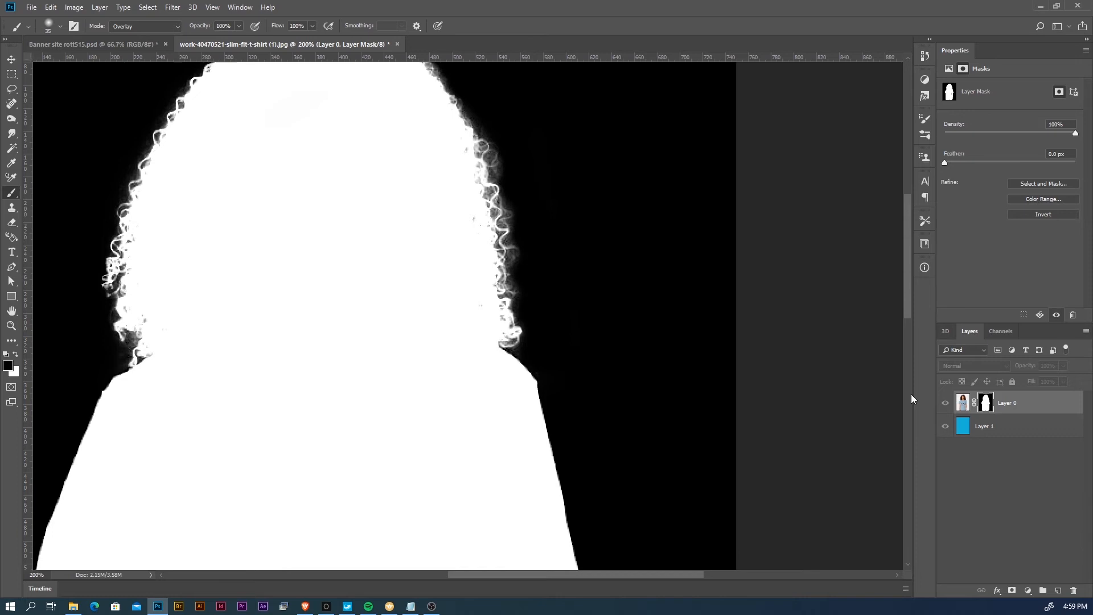
# - Paint black with a smaller Overlay brush over the leftover gray along the hair edges on the mask, and return to the image view
pyautogui.keyDown('alt'); pyautogui.click(988, 405); pyautogui.keyUp('alt')
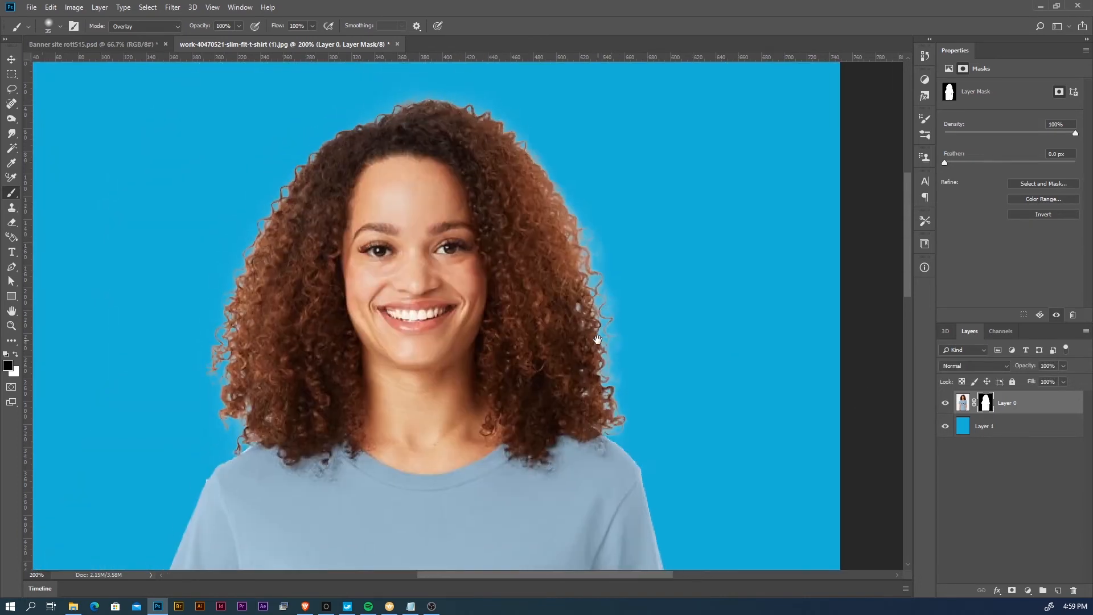
pyautogui.keyDown('alt'); pyautogui.click(991, 402); pyautogui.keyUp('alt')
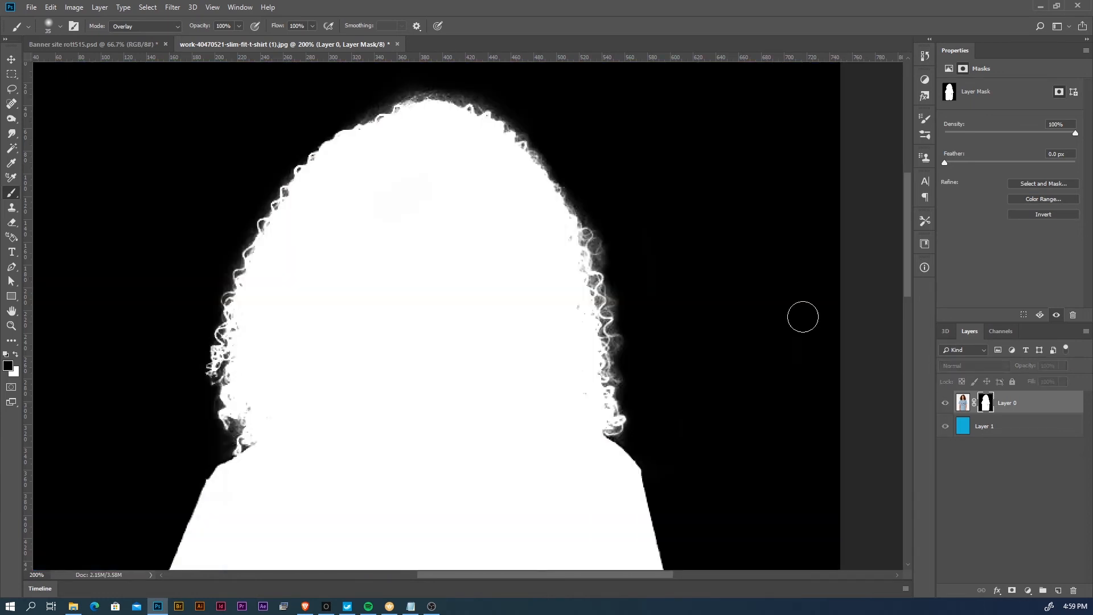
pyautogui.keyDown('alt'); pyautogui.rightClick(616, 260); pyautogui.keyUp('alt')
pyautogui.moveTo(604, 261); pyautogui.dragTo(603, 262)
pyautogui.keyDown('alt'); pyautogui.rightClick(594, 248); pyautogui.keyUp('alt')
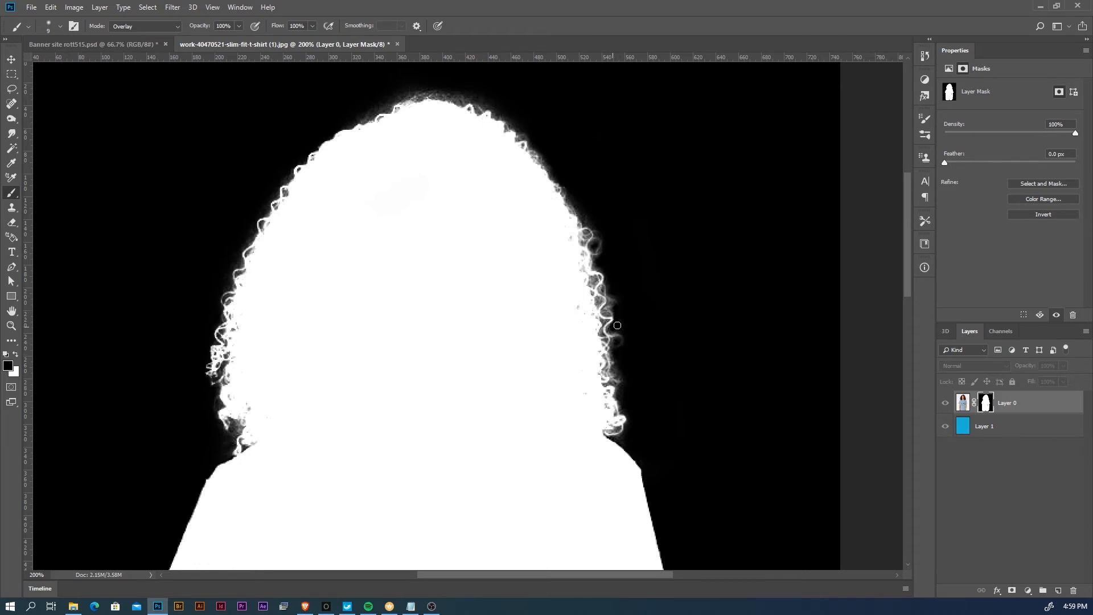
pyautogui.moveTo(243, 423); pyautogui.dragTo(231, 435)
pyautogui.keyDown('alt'); pyautogui.click(986, 403); pyautogui.keyUp('alt')
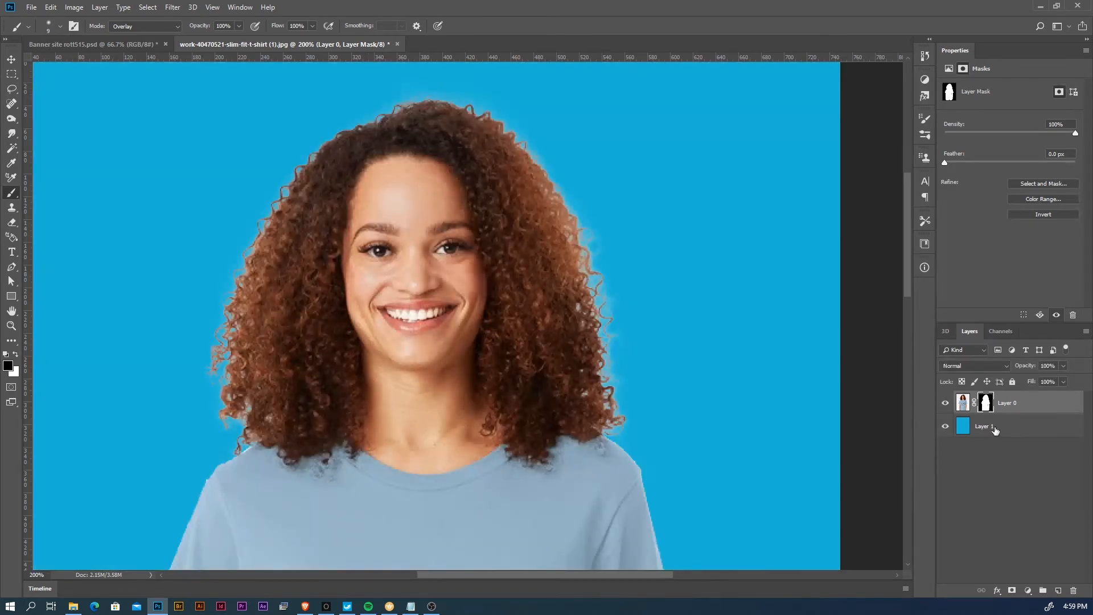
# - Invert Layer 1's colour to check the cleaned hair edges against a contrasting background, and undo the inversion
pyautogui.click(996, 431)
pyautogui.hotkey('ctrl', 'i')
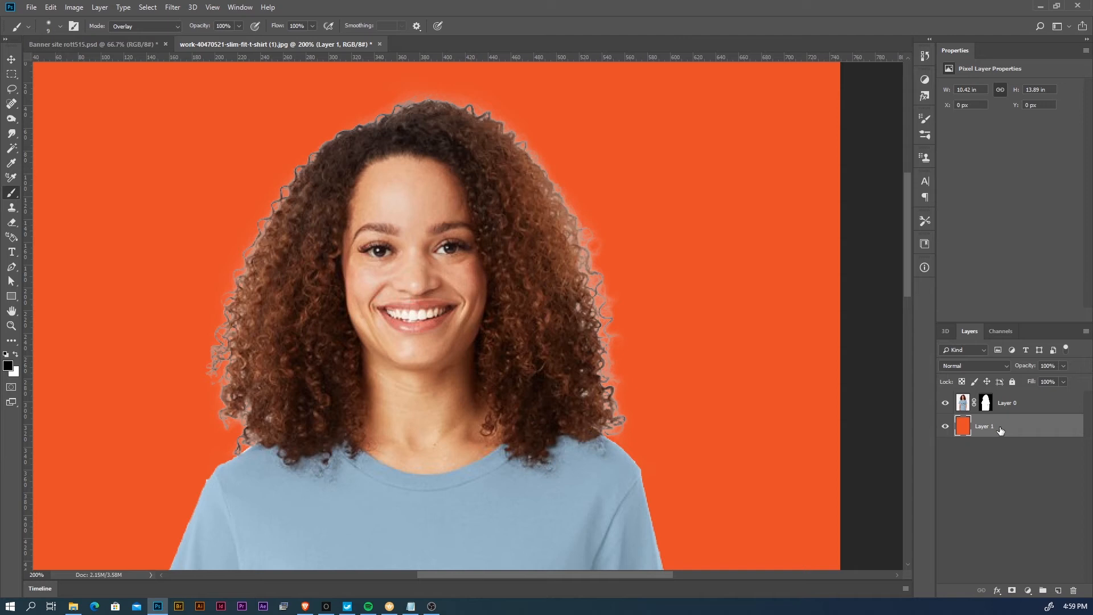
pyautogui.hotkey('ctrl', 'z')
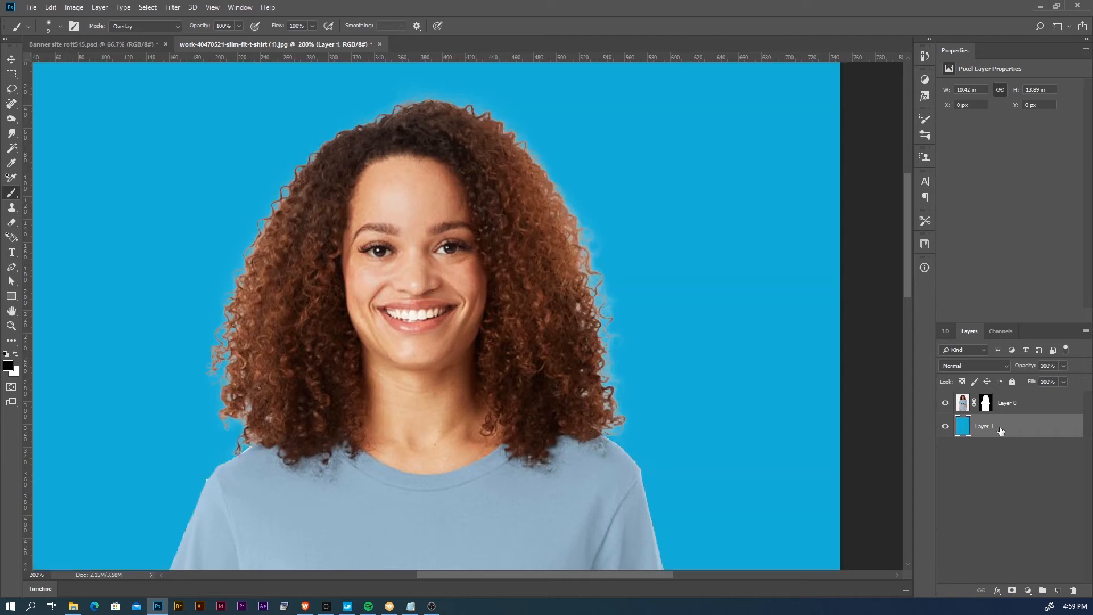
# - Add a new empty layer above Layer 0 and clip it to Layer 0 with a clipping mask
pyautogui.click(1026, 405)
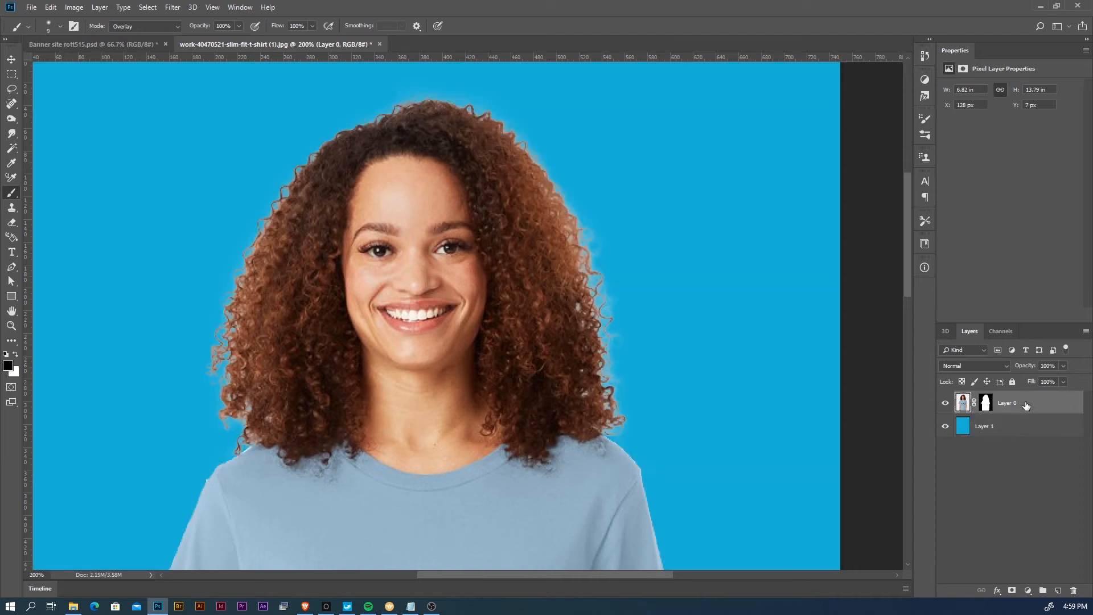
pyautogui.click(1058, 590)
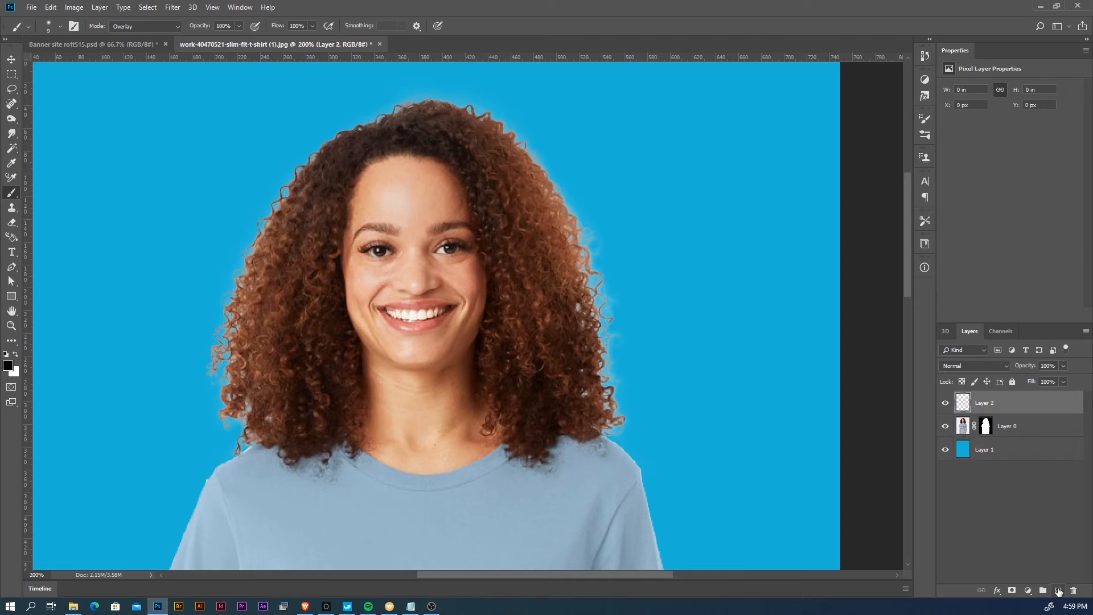
pyautogui.moveTo(1019, 417); pyautogui.dragTo(1018, 415)
pyautogui.rightClick(1018, 411)
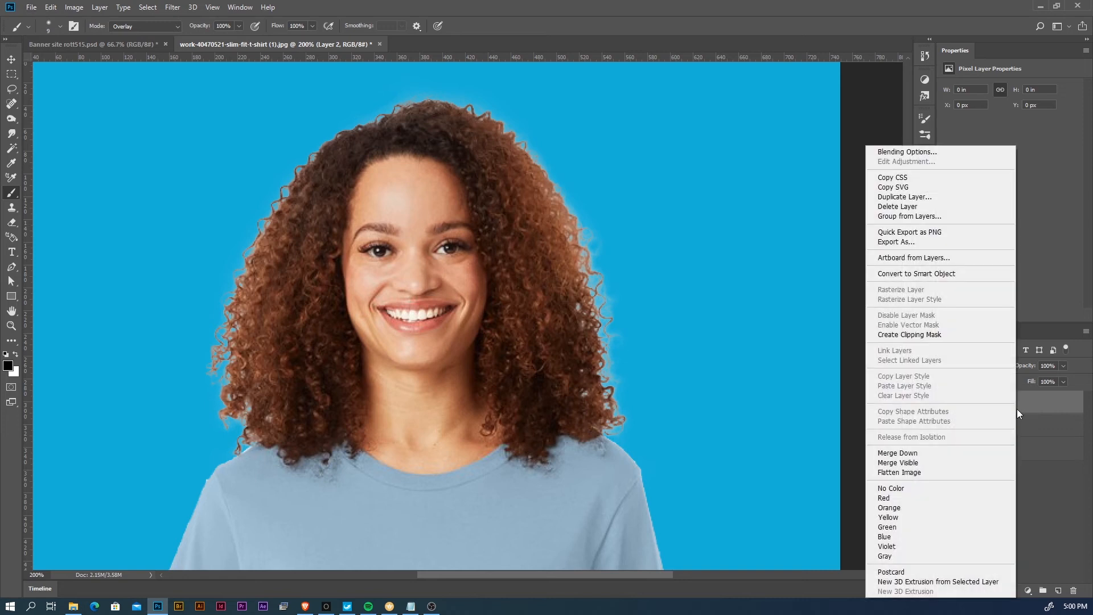
pyautogui.click(917, 336)
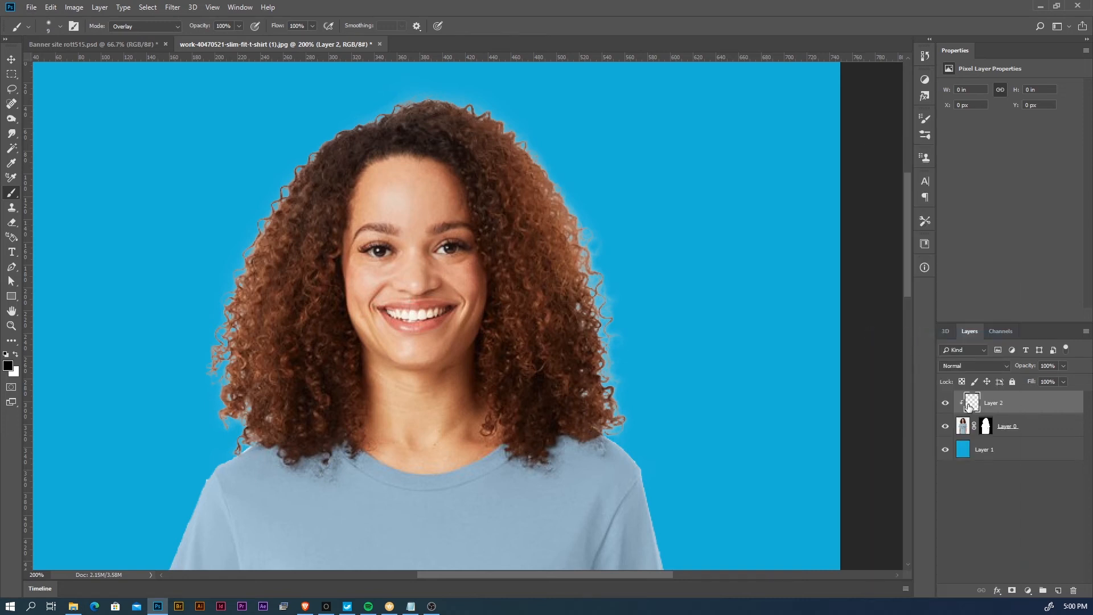
# - Sample a light brown from the curly hair with the Eyedropper as the foreground colour
pyautogui.press('z')
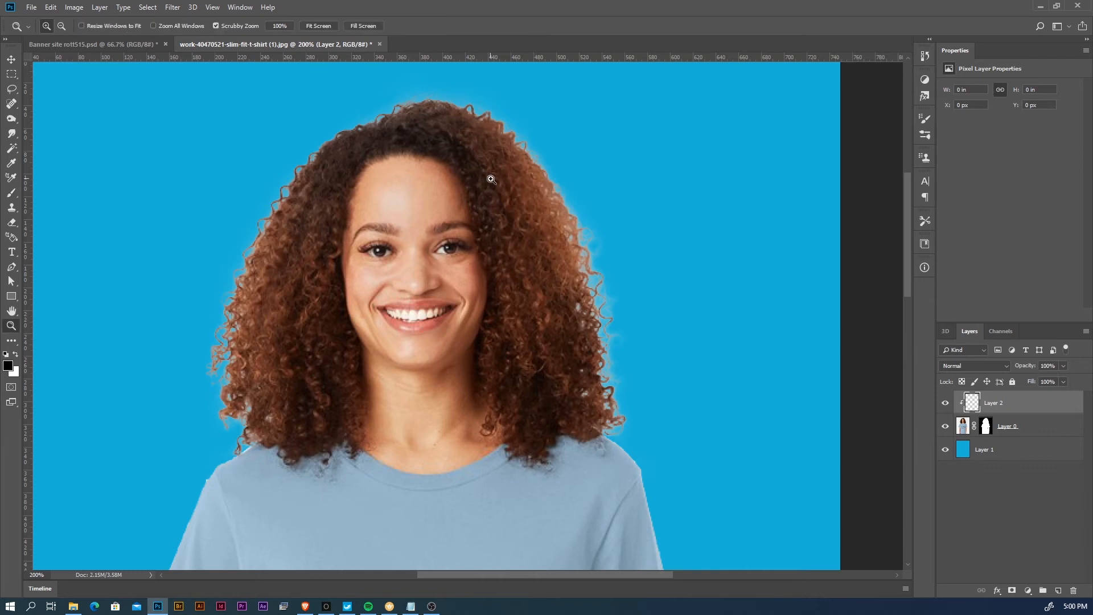
pyautogui.moveTo(507, 193); pyautogui.dragTo(517, 197)
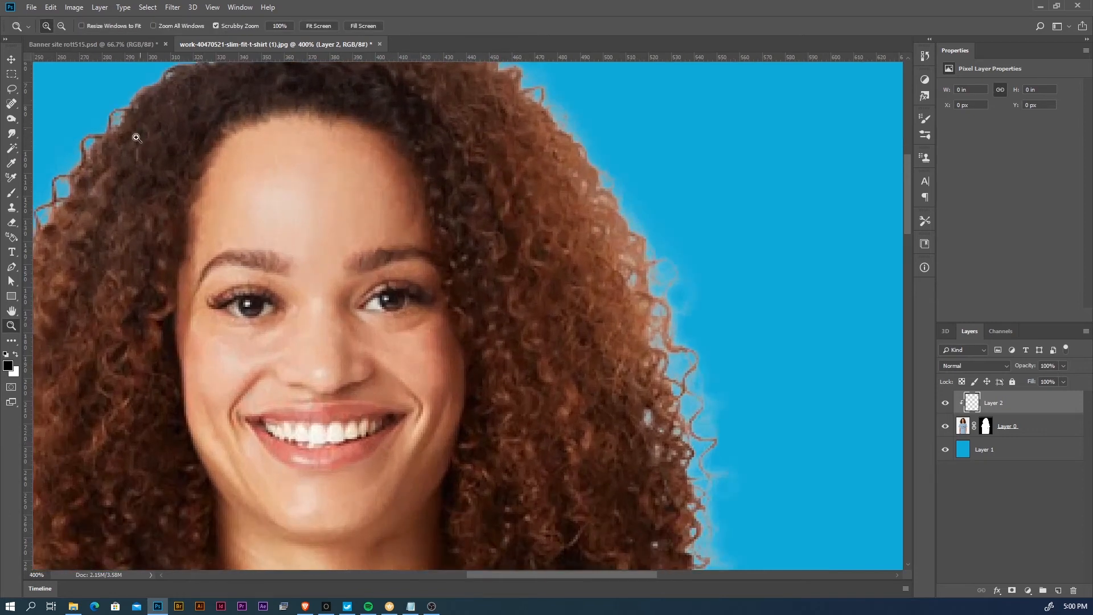
pyautogui.click(12, 164)
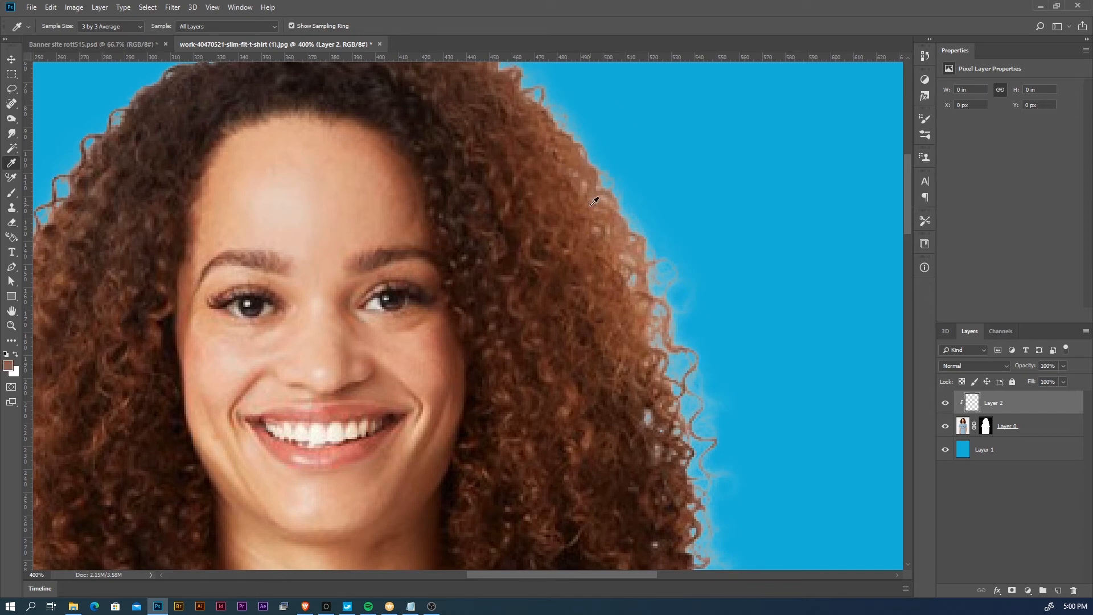
pyautogui.press('z')
pyautogui.keyDown('alt'); pyautogui.click(564, 237); pyautogui.keyUp('alt')
pyautogui.keyDown('alt'); pyautogui.click(559, 251); pyautogui.keyUp('alt')
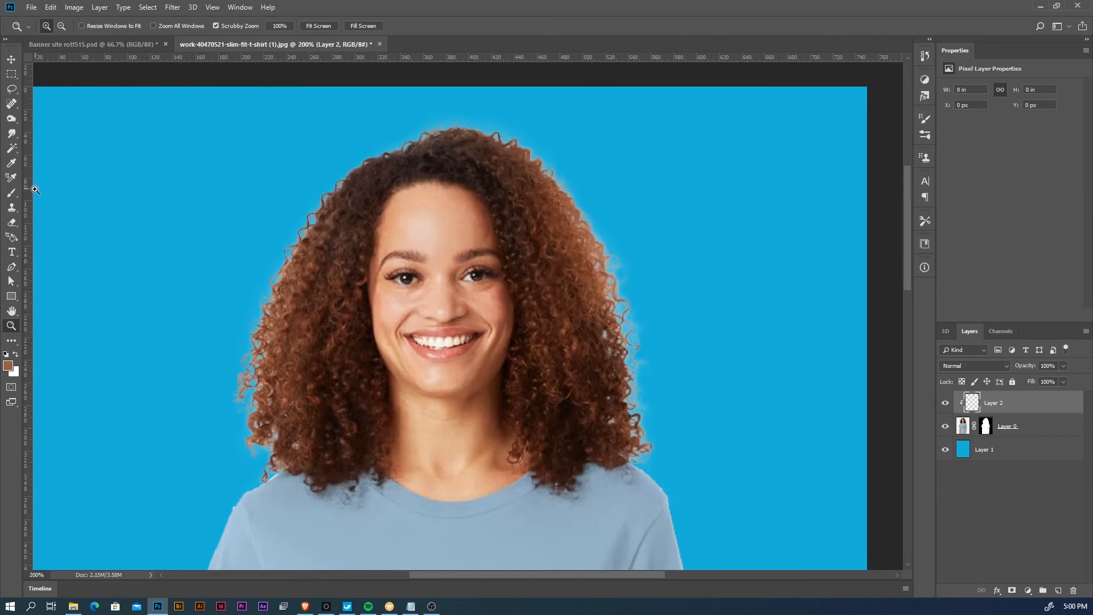
# - Set a soft Brush to Normal mode and paint the sampled brown around the hair's outer edges on the clipped Layer 2
pyautogui.click(11, 192)
pyautogui.moveTo(561, 264); pyautogui.dragTo(598, 269)
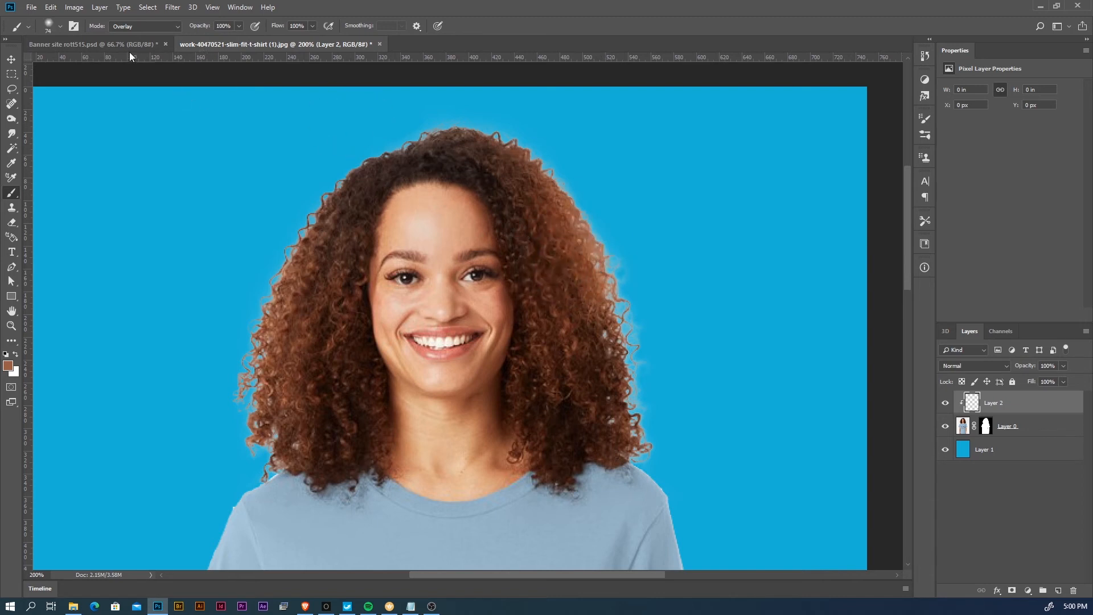
pyautogui.click(140, 26)
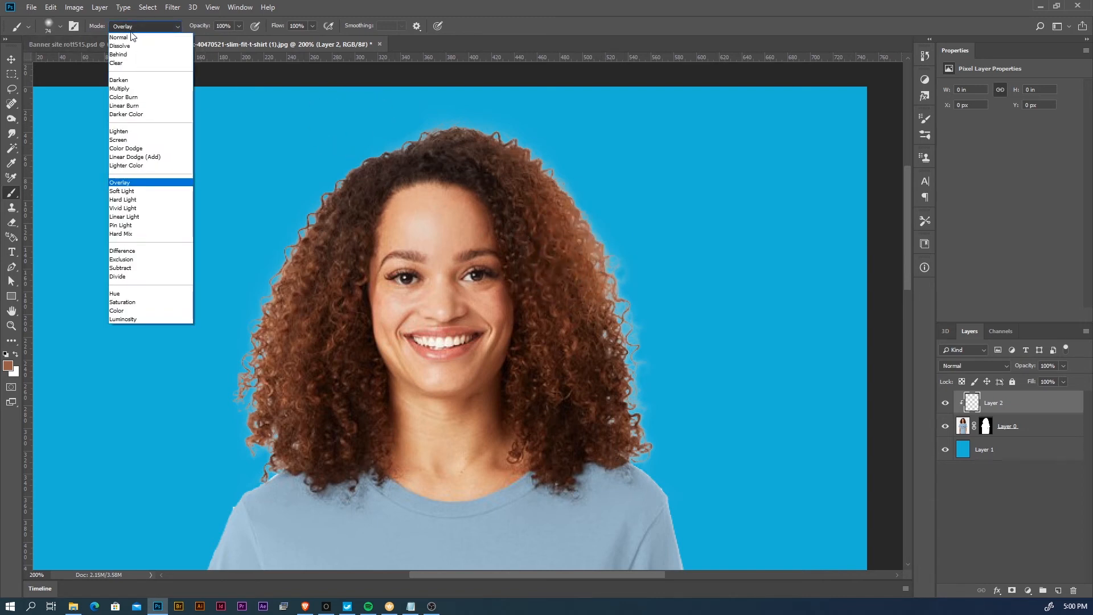
pyautogui.click(131, 36)
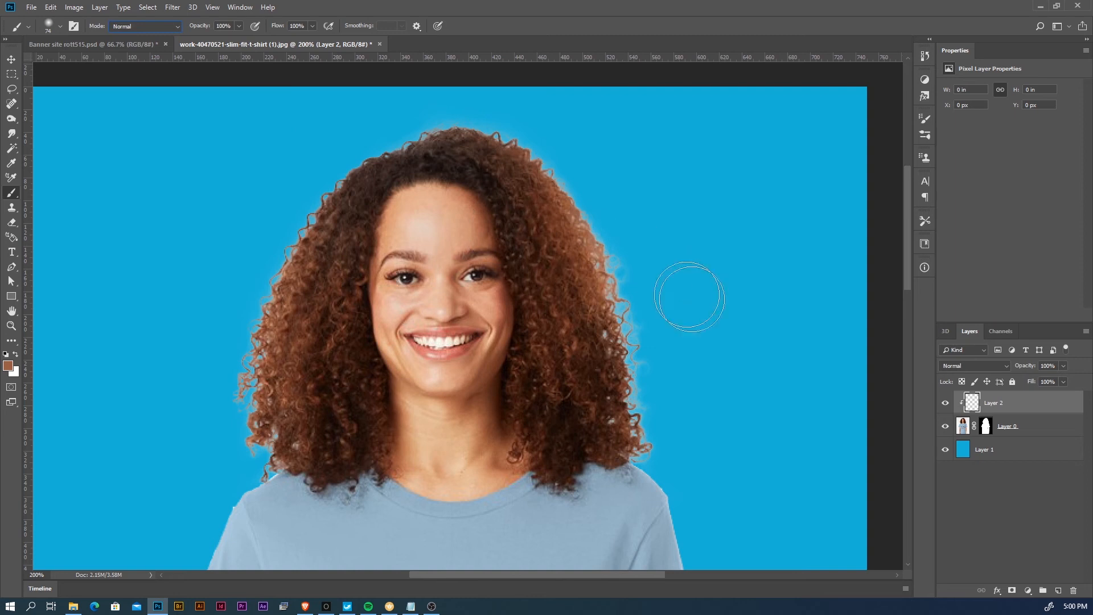
pyautogui.moveTo(642, 435)
pyautogui.mouseDown()
pyautogui.moveTo(606, 286)
pyautogui.moveTo(573, 201)
pyautogui.moveTo(528, 140)
pyautogui.moveTo(473, 121)
pyautogui.moveTo(375, 142)
pyautogui.moveTo(310, 212)
pyautogui.moveTo(265, 334)
pyautogui.moveTo(265, 439)
pyautogui.moveTo(238, 445)
pyautogui.moveTo(266, 451)
pyautogui.moveTo(254, 471)
pyautogui.moveTo(293, 439)
pyautogui.mouseUp()
pyautogui.keyDown('alt'); pyautogui.rightClick(261, 438); pyautogui.keyUp('alt')
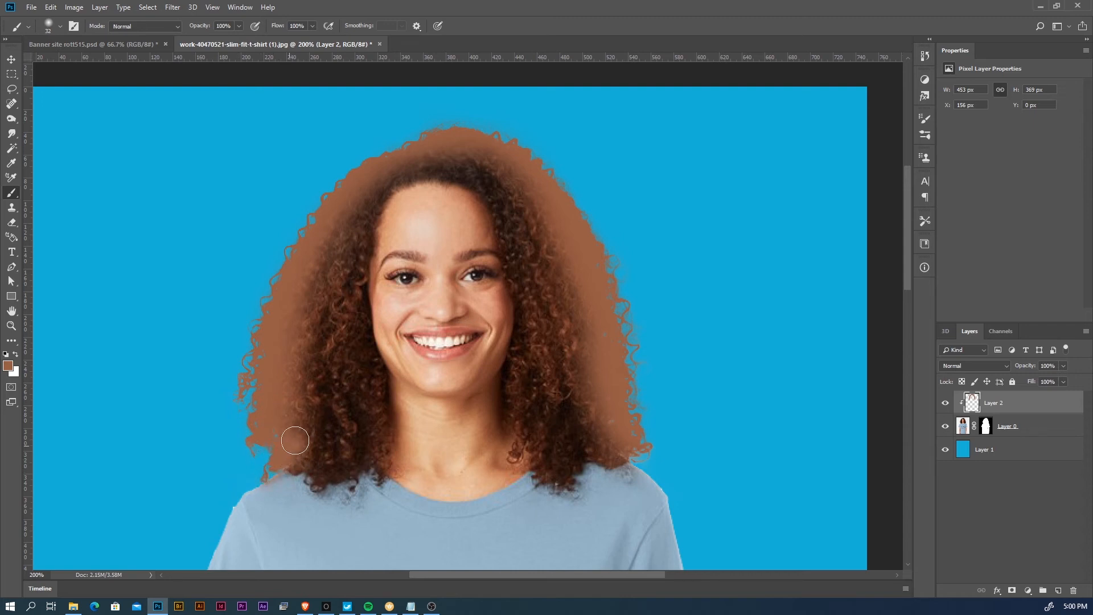
# - Set Layer 2's blend mode to Multiply and toggle the layer's visibility to compare the hair edges
pyautogui.click(983, 367)
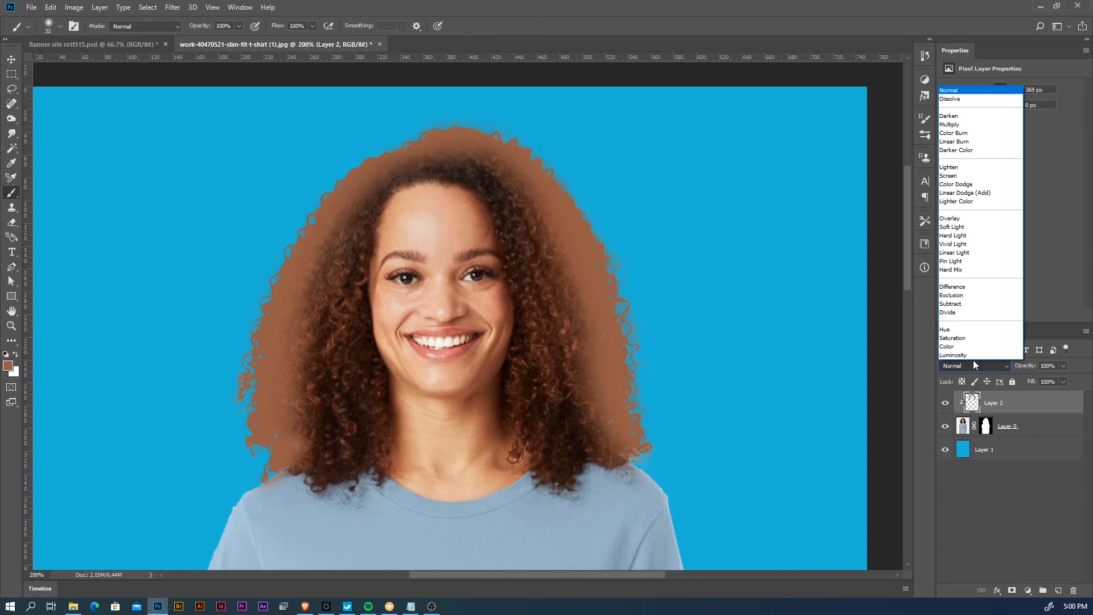
pyautogui.click(975, 124)
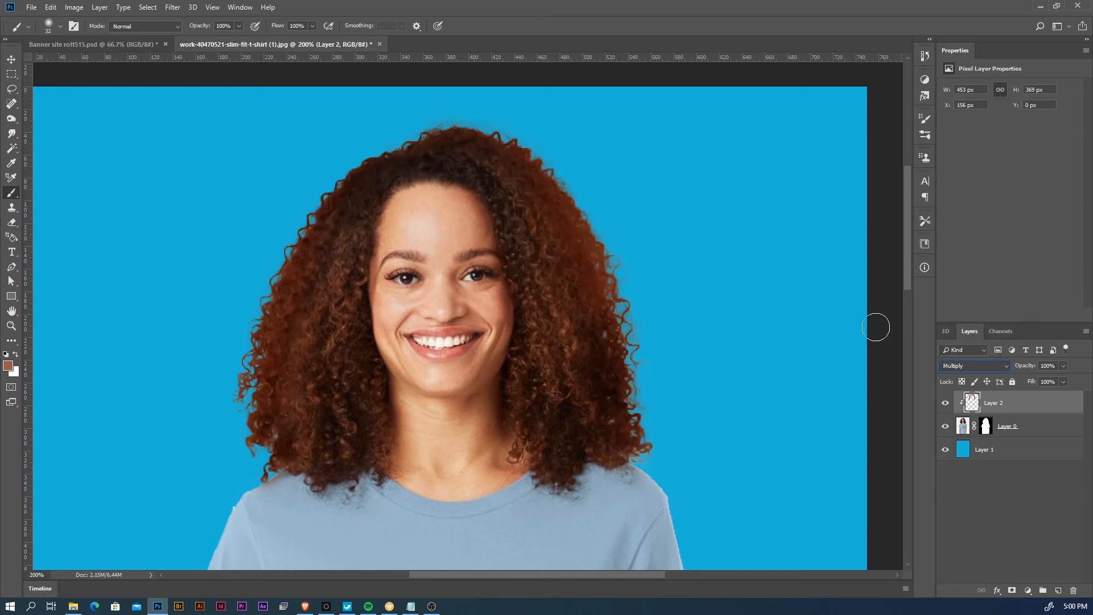
pyautogui.click(946, 404)
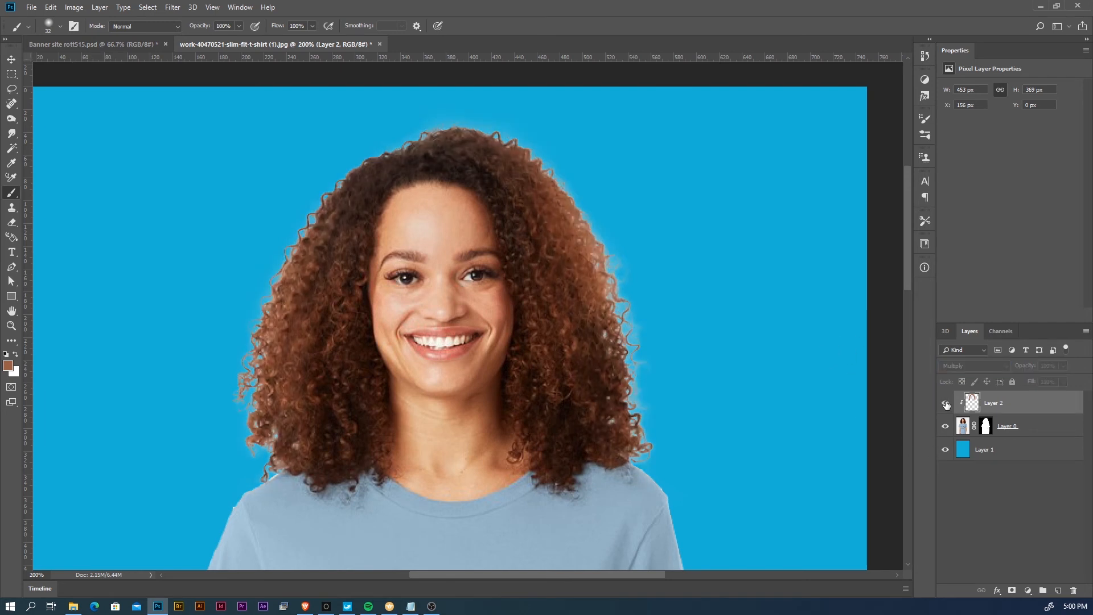
pyautogui.click(947, 405)
pyautogui.click(946, 405)
pyautogui.click(946, 405)
# - Reduce Layer 2's fill to 92%
pyautogui.click(1062, 382)
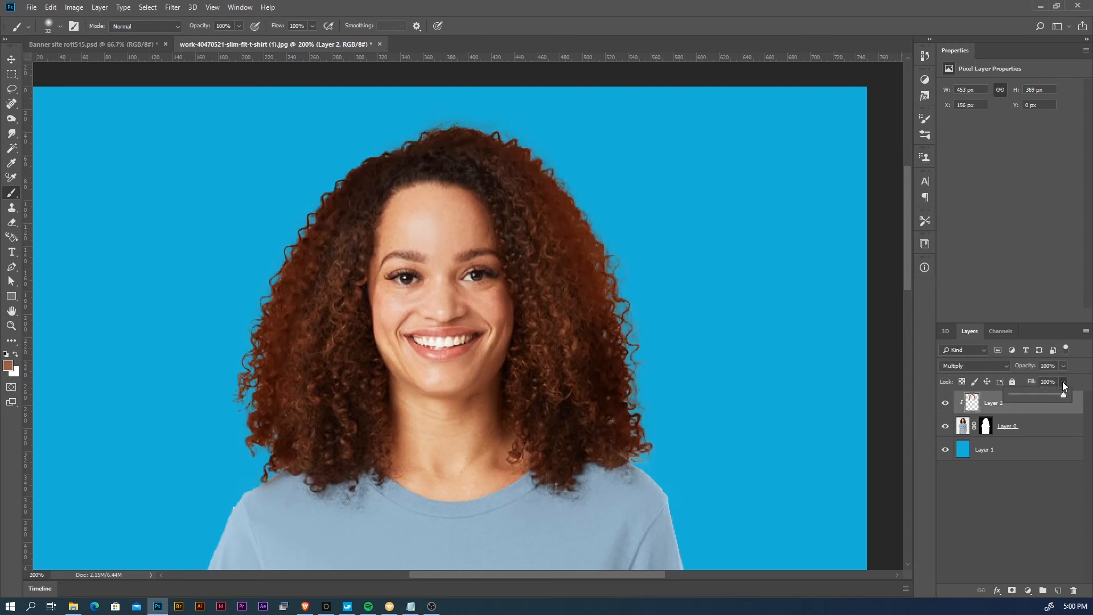
pyautogui.moveTo(1058, 395); pyautogui.dragTo(1056, 394)
pyautogui.click(502, 404)
# - Examine the cutout against the blue background, both as a full figure and close up around the hair edges
pyautogui.press('z')
pyautogui.keyDown('alt'); pyautogui.click(481, 408); pyautogui.keyUp('alt')
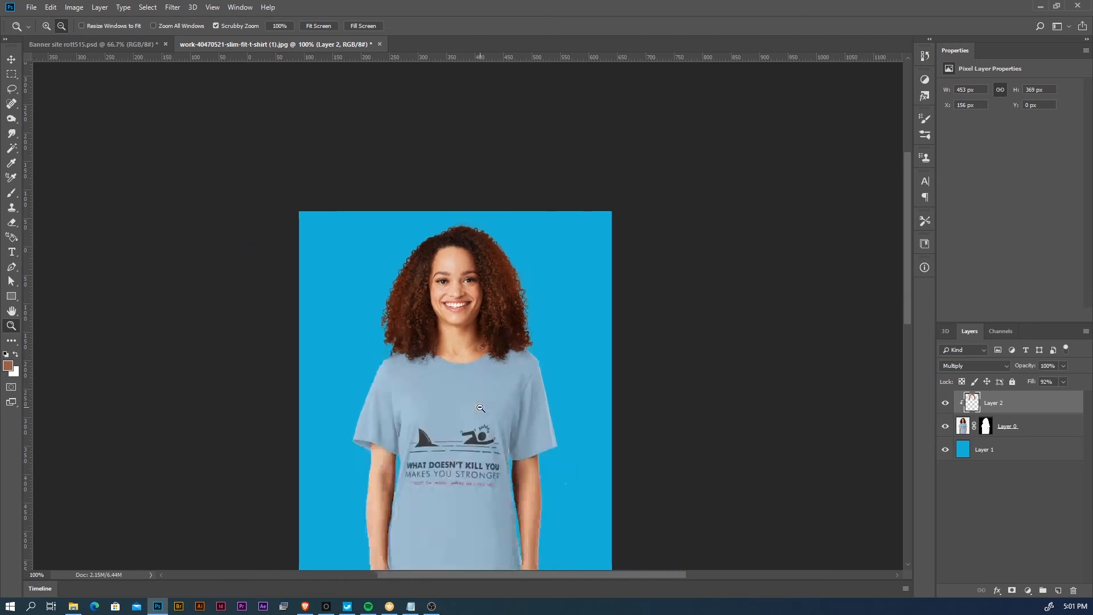
pyautogui.keyDown('alt'); pyautogui.click(480, 408); pyautogui.keyUp('alt')
pyautogui.click(470, 271)
pyautogui.click(470, 271)
pyautogui.click(470, 271)
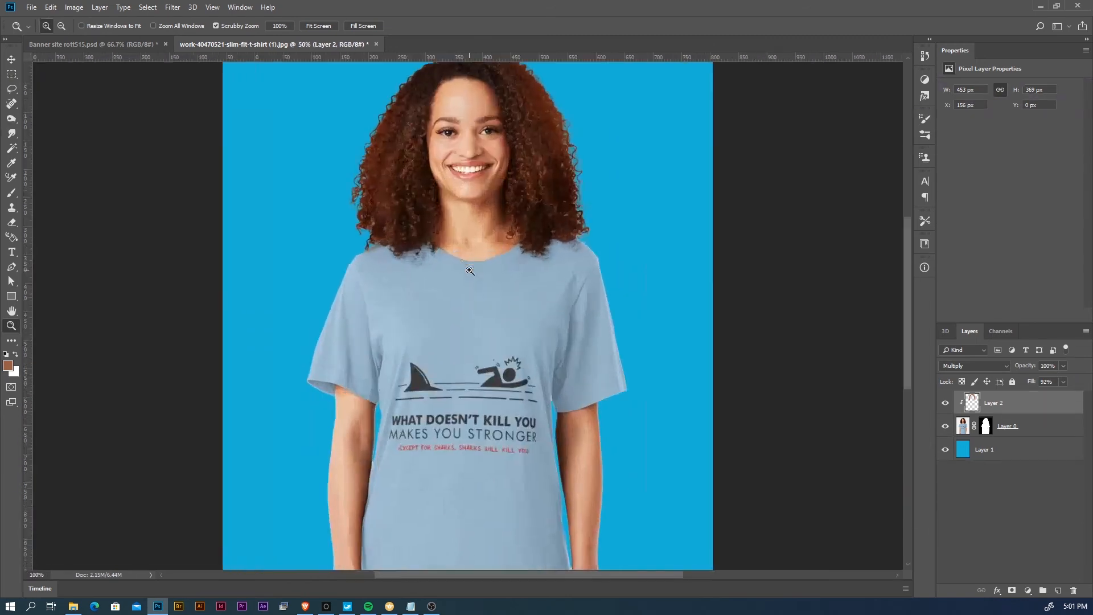
pyautogui.moveTo(488, 225); pyautogui.dragTo(430, 451)
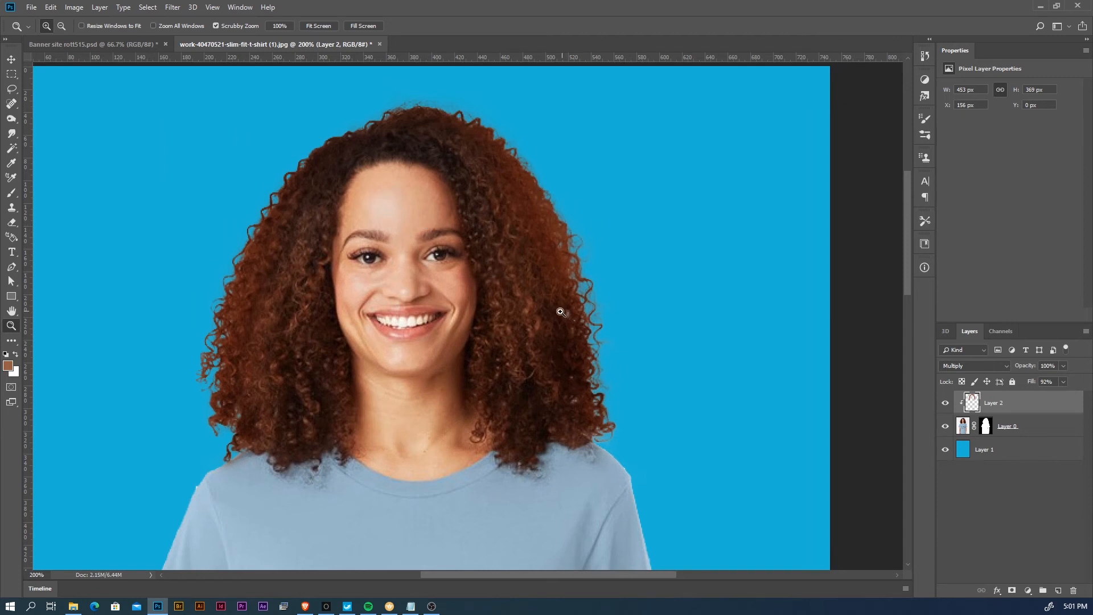
pyautogui.scroll(3, 472, 284)
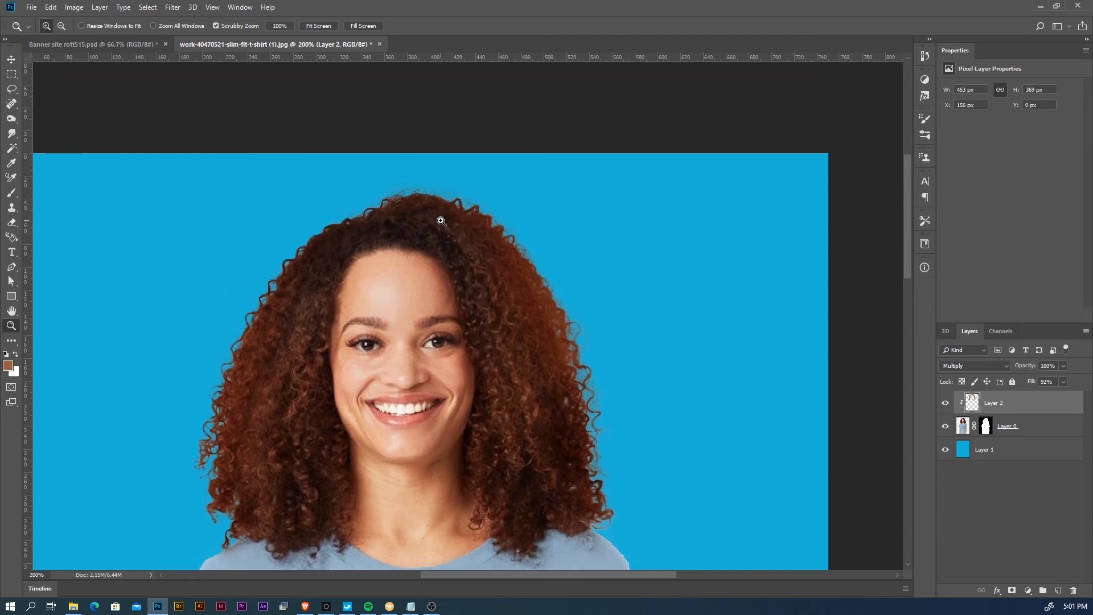
pyautogui.click(441, 221)
pyautogui.keyDown('alt'); pyautogui.click(436, 278); pyautogui.keyUp('alt')
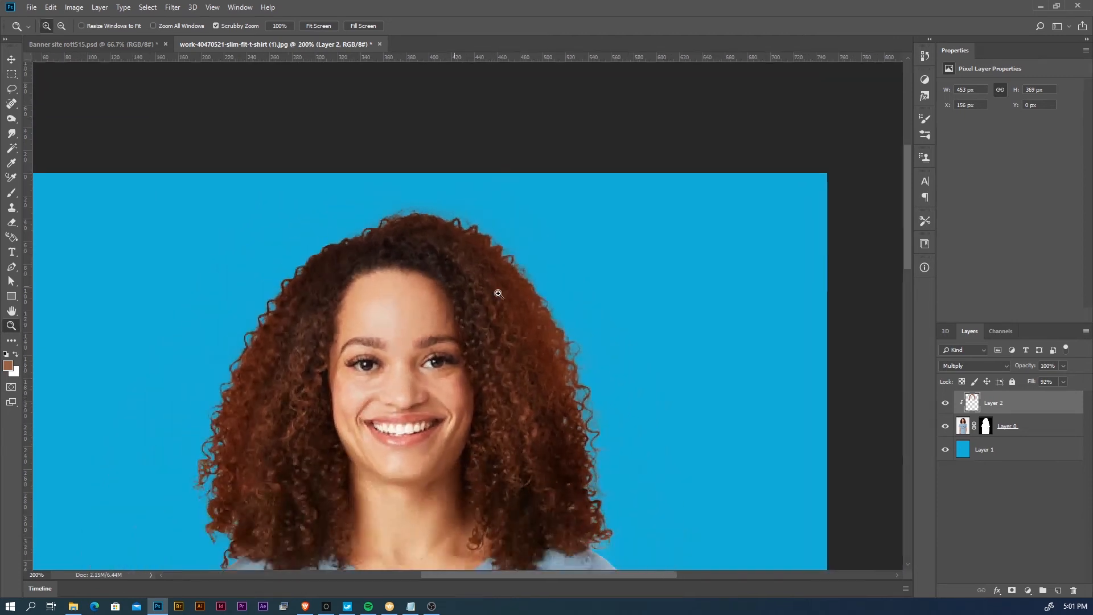
pyautogui.keyDown('alt'); pyautogui.click(598, 368); pyautogui.keyUp('alt')
pyautogui.keyDown('alt'); pyautogui.click(603, 376); pyautogui.keyUp('alt')
pyautogui.keyDown('alt'); pyautogui.click(530, 381); pyautogui.keyUp('alt')
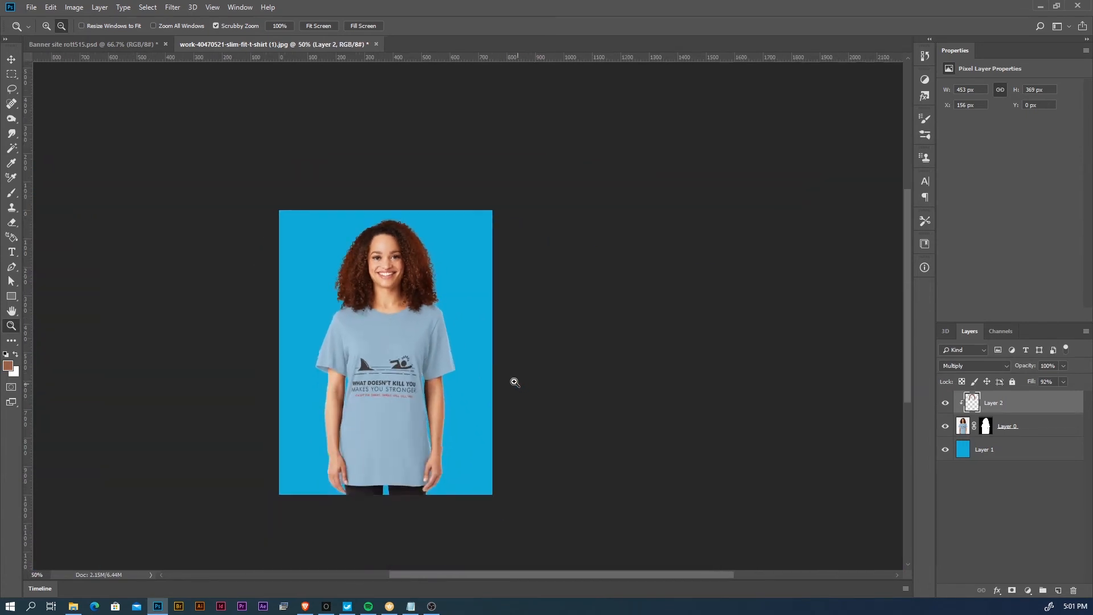
pyautogui.click(500, 320)
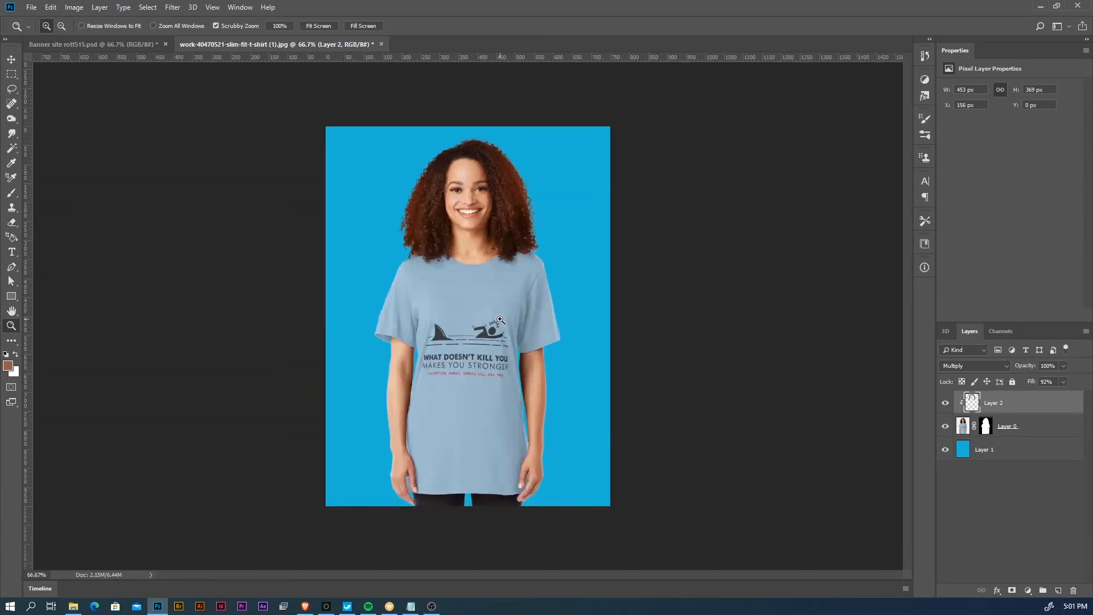
pyautogui.click(500, 320)
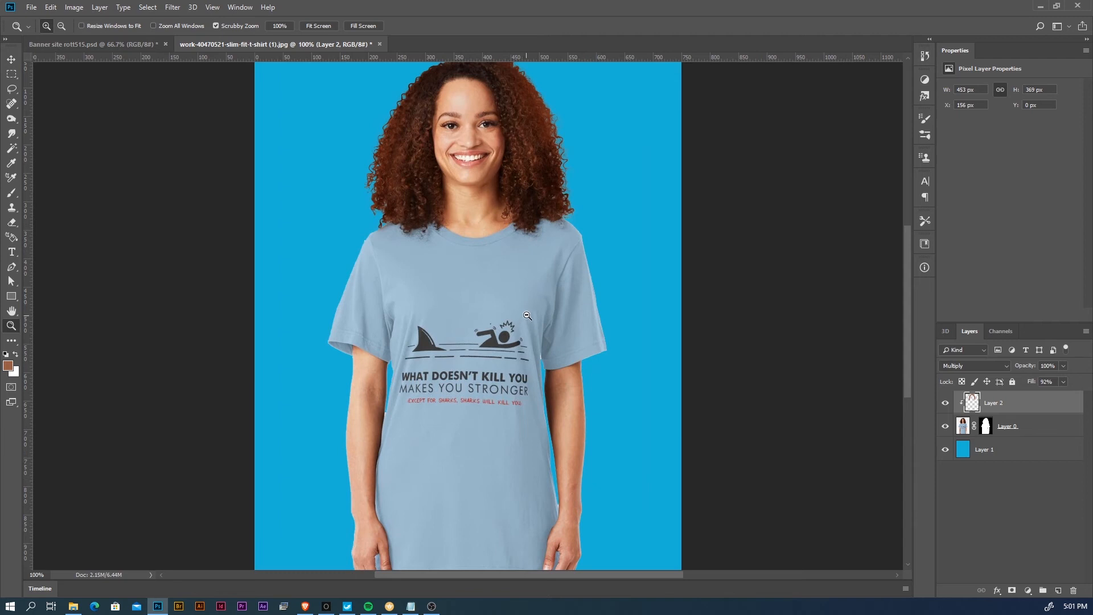
# - Outline the white leftover patch beside the shirt's left shoulder edge with the Polygonal Lasso
pyautogui.keyDown('alt'); pyautogui.click(527, 315); pyautogui.keyUp('alt')
pyautogui.moveTo(451, 322); pyautogui.dragTo(520, 320)
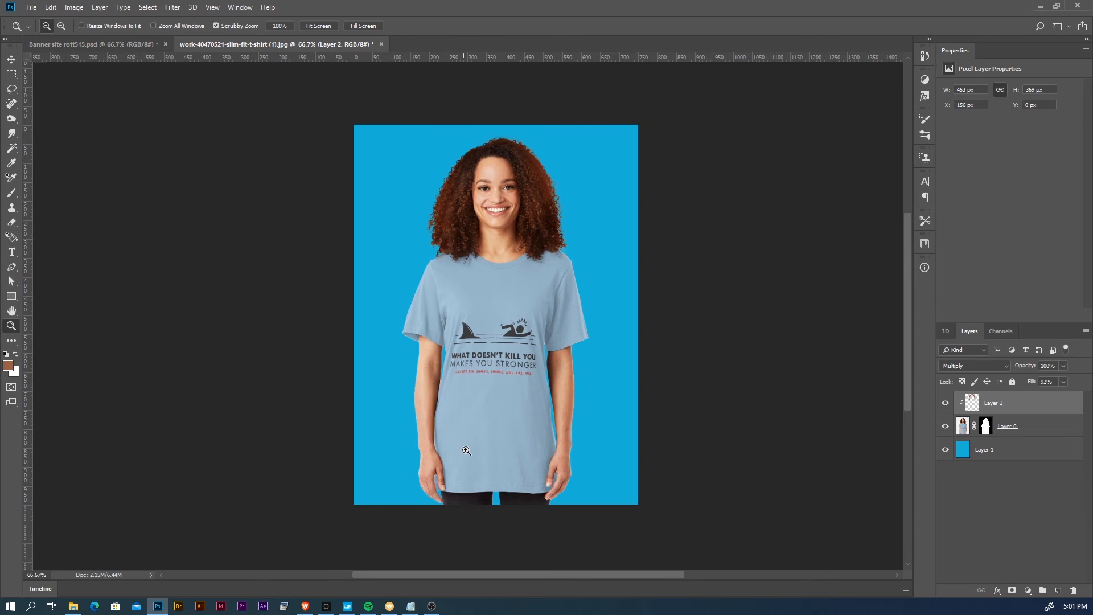
pyautogui.click(467, 483)
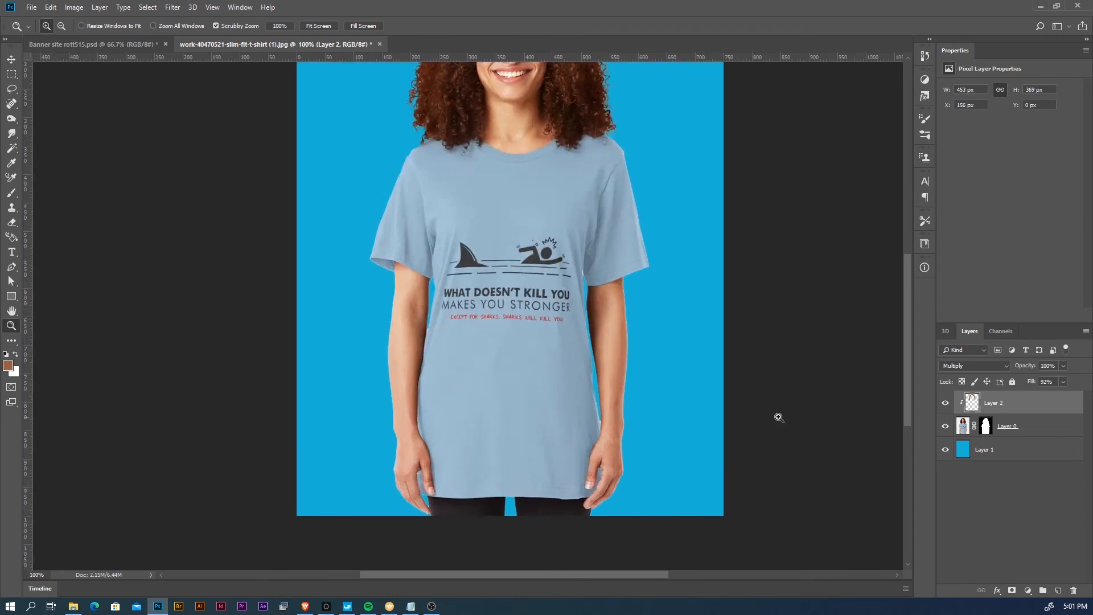
pyautogui.click(598, 399)
pyautogui.moveTo(521, 265); pyautogui.dragTo(550, 410)
pyautogui.click(369, 325)
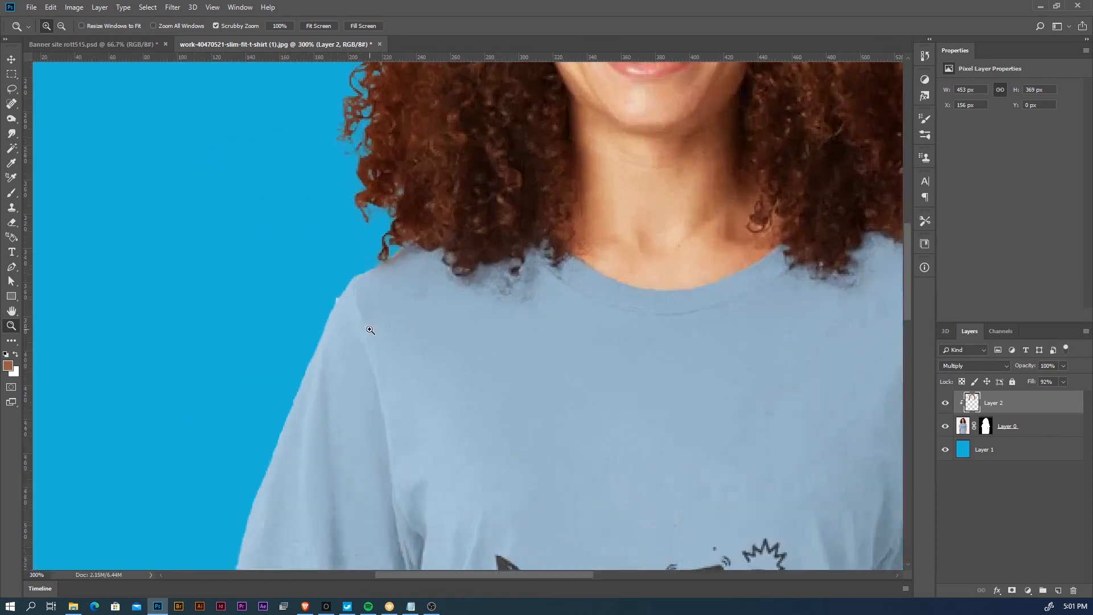
pyautogui.click(349, 309)
pyautogui.click(337, 312)
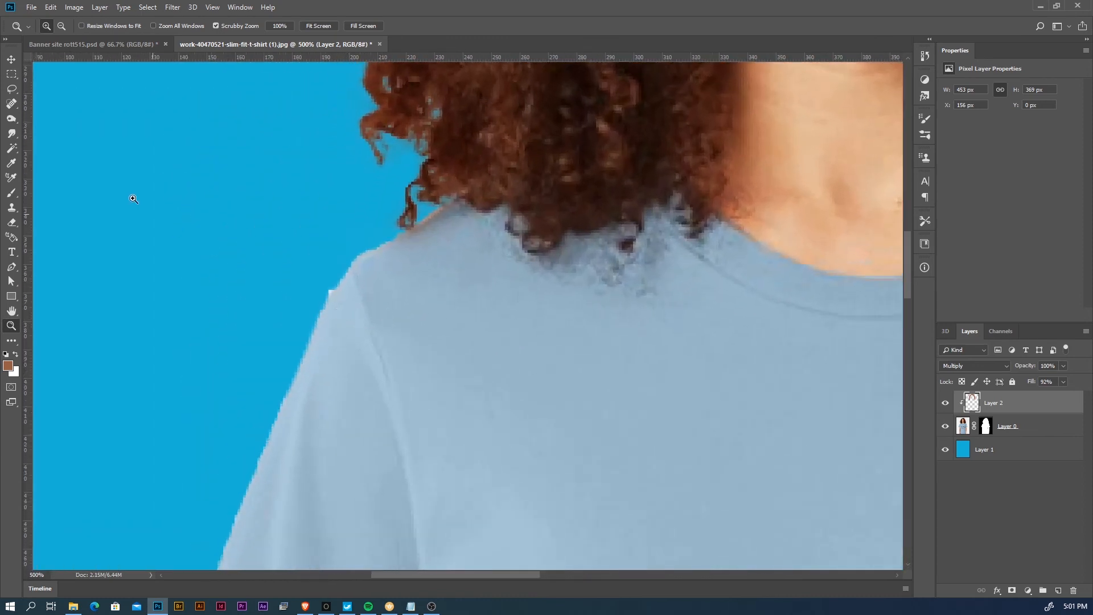
pyautogui.click(12, 89)
pyautogui.click(51, 101)
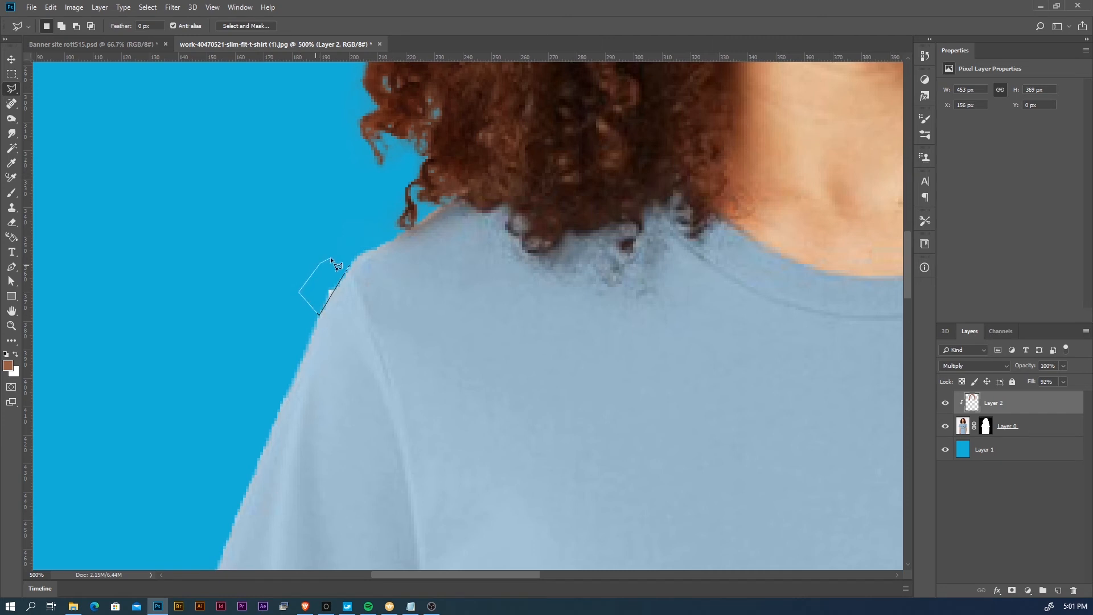
pyautogui.click(350, 266)
# - Paint the selected shoulder patch black on Layer 0's mask and deselect
pyautogui.click(985, 426)
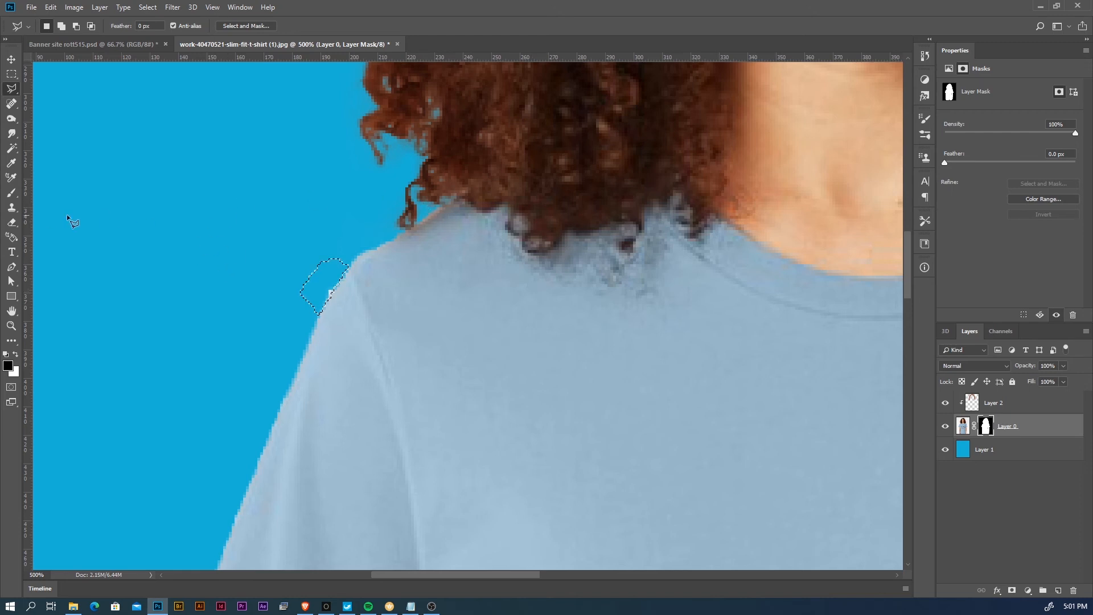
pyautogui.click(13, 196)
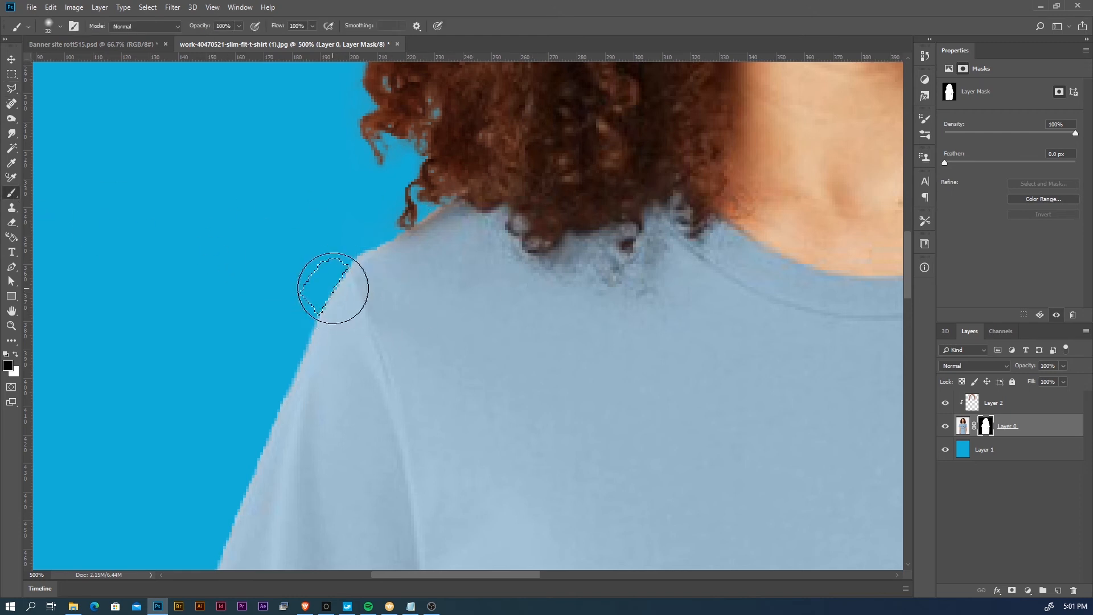
pyautogui.hotkey('ctrl', 'd')
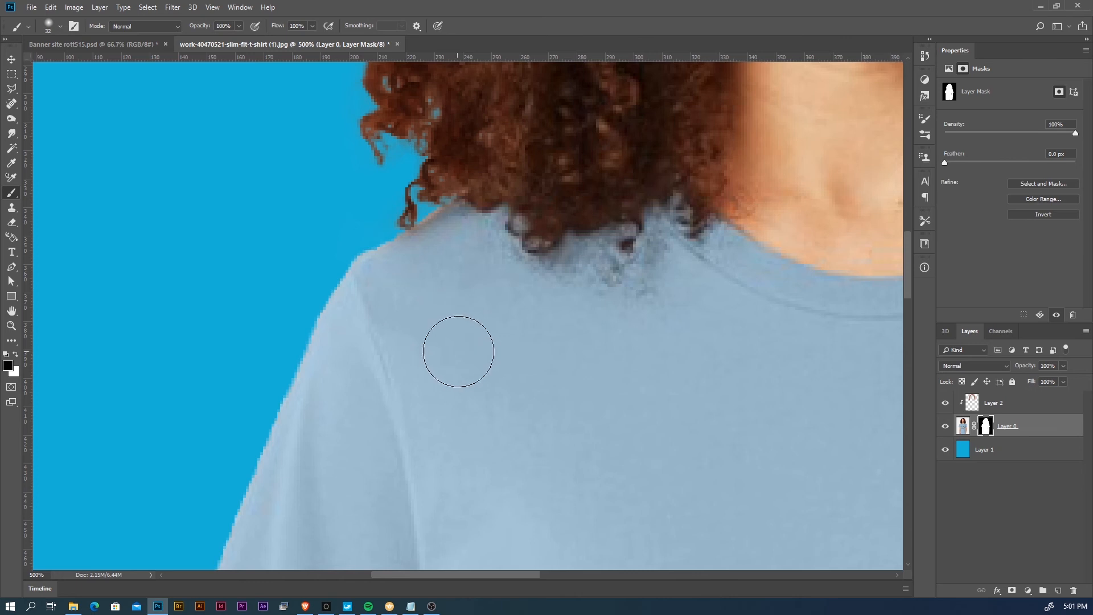
# - Select the white sliver between the left forearm and the shirt, paint it black on Layer 0's mask and deselect
pyautogui.moveTo(459, 349); pyautogui.dragTo(446, 315)
pyautogui.scroll(-10, 445, 315)
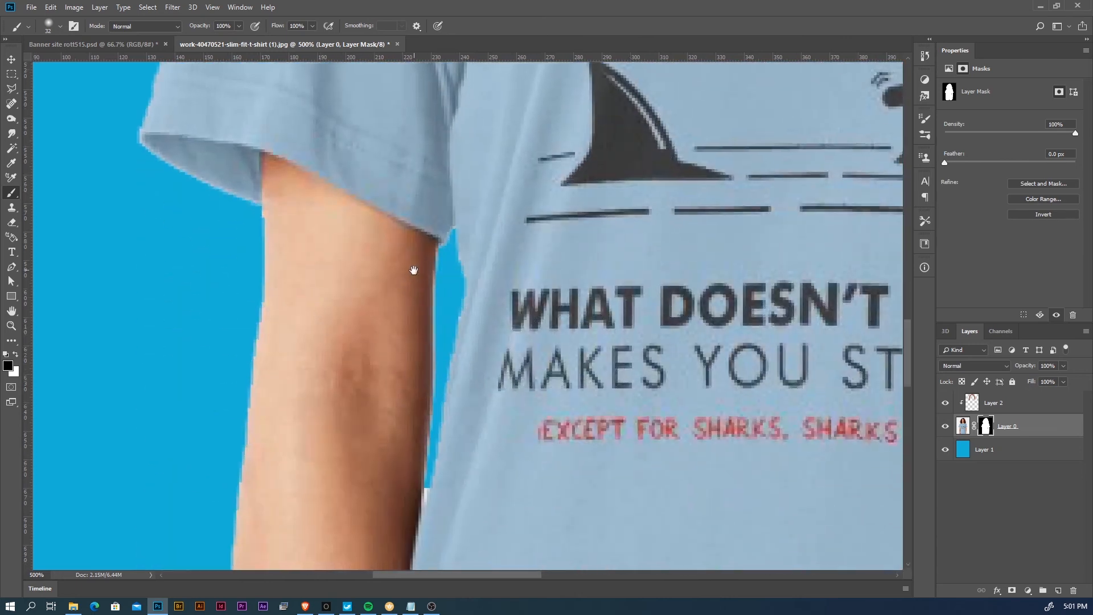
pyautogui.moveTo(440, 422); pyautogui.dragTo(365, 241)
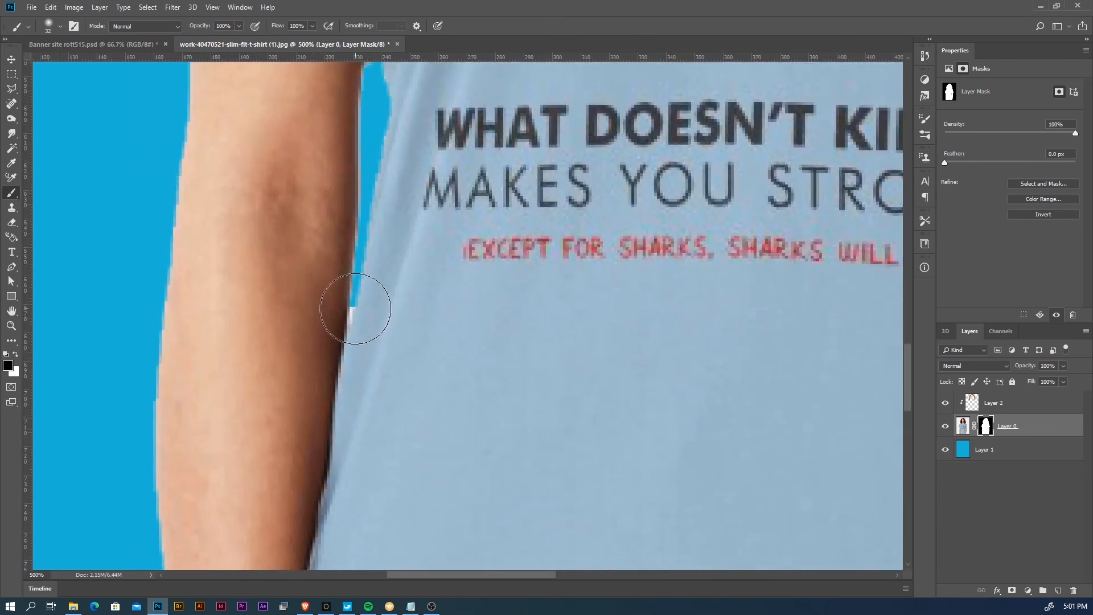
pyautogui.press('l')
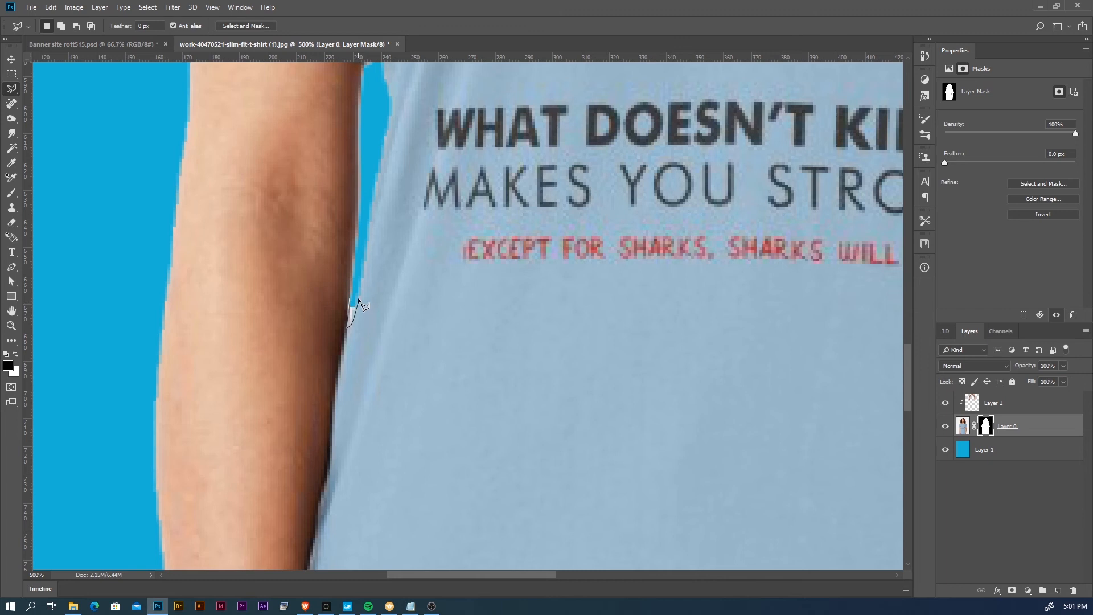
pyautogui.click(350, 297)
pyautogui.press('b')
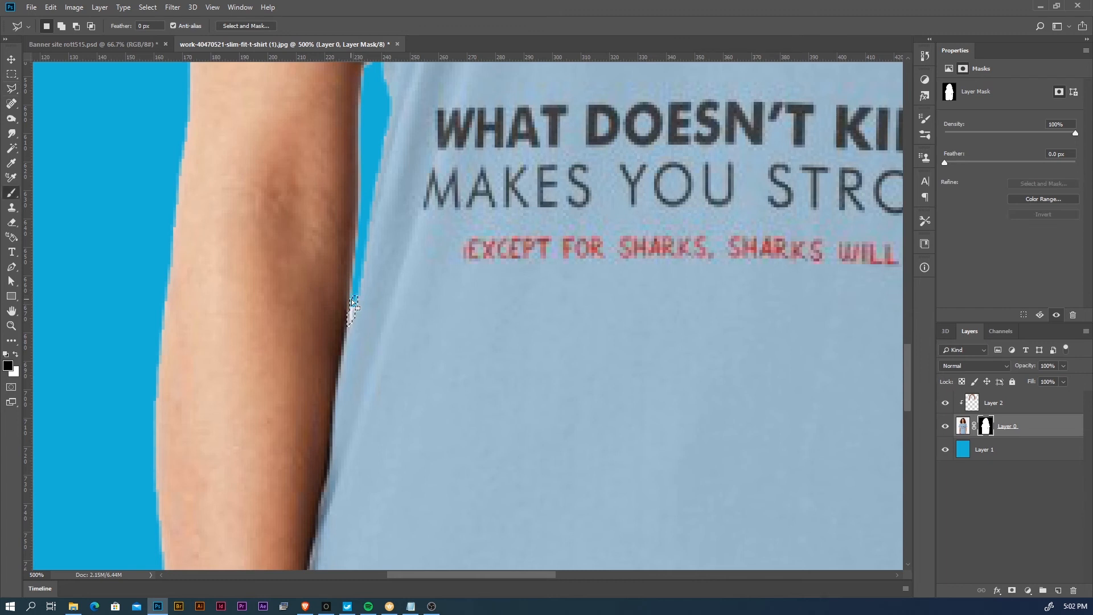
pyautogui.hotkey('ctrl', 'd')
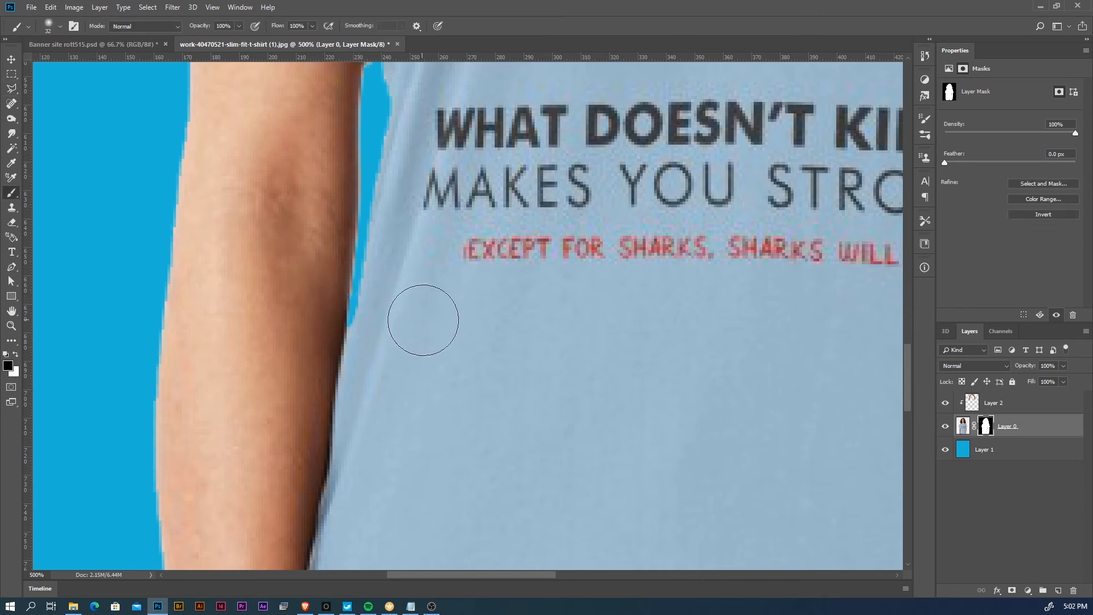
# - Select the white sliver between the shirt body and right sleeve, mask it out with black and deselect
pyautogui.moveTo(641, 344); pyautogui.dragTo(477, 466)
pyautogui.moveTo(527, 257); pyautogui.dragTo(507, 377)
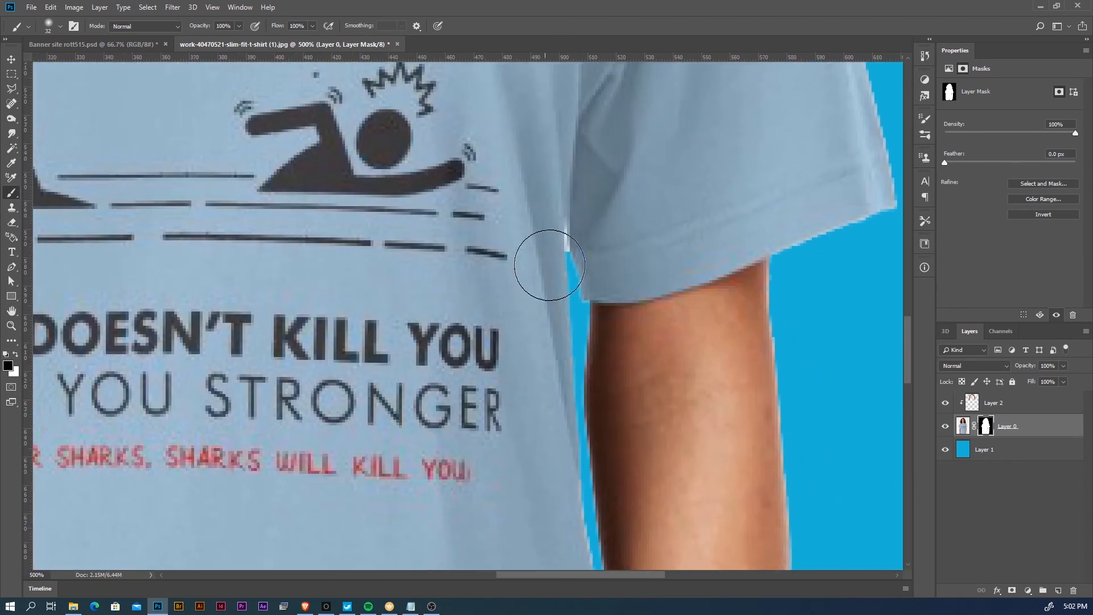
pyautogui.press('l')
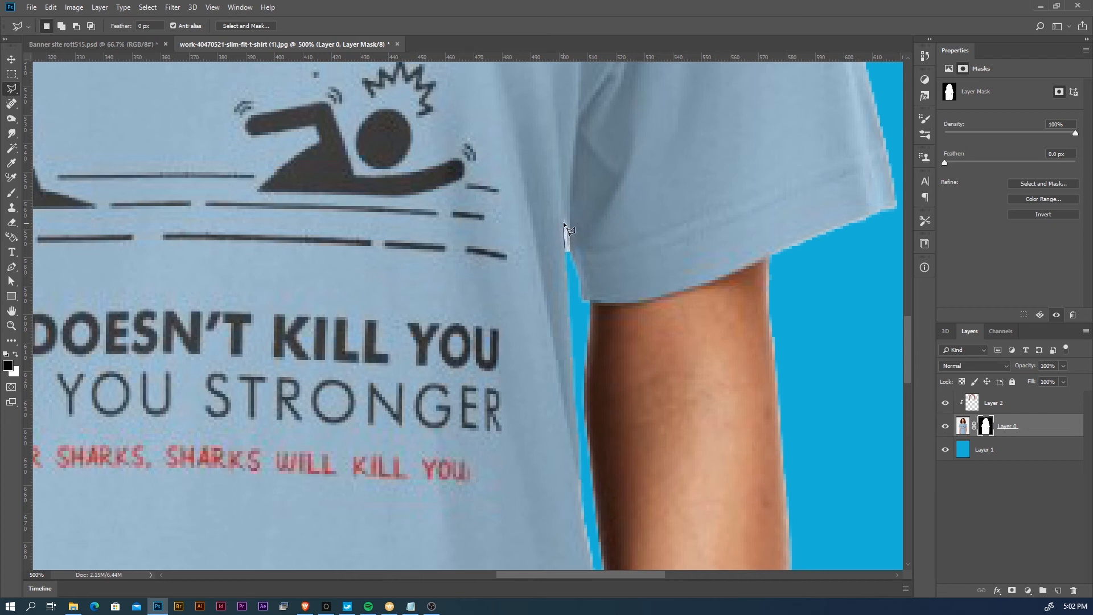
pyautogui.click(565, 254)
pyautogui.press('b')
pyautogui.hotkey('ctrl', 'd')
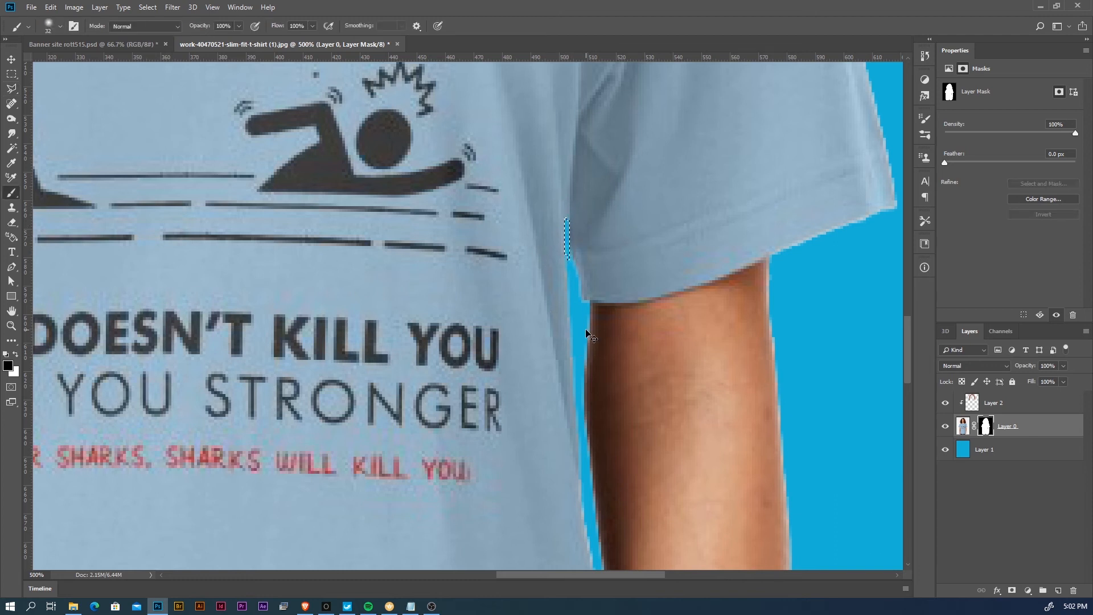
# - Select the white sliver between the right wrist and the shirt, and paint it out with black on Layer 0's mask
pyautogui.moveTo(578, 333); pyautogui.dragTo(574, 165)
pyautogui.moveTo(572, 299); pyautogui.dragTo(564, 148)
pyautogui.moveTo(562, 385)
pyautogui.mouseDown()
pyautogui.moveTo(565, 236)
pyautogui.moveTo(552, 386)
pyautogui.mouseUp()
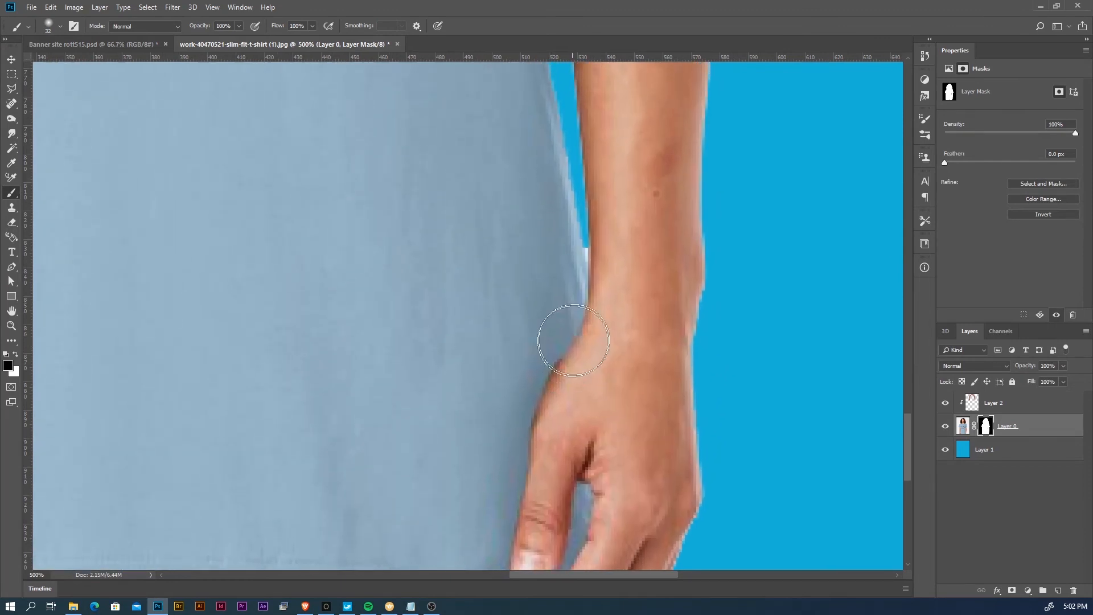
pyautogui.press('l')
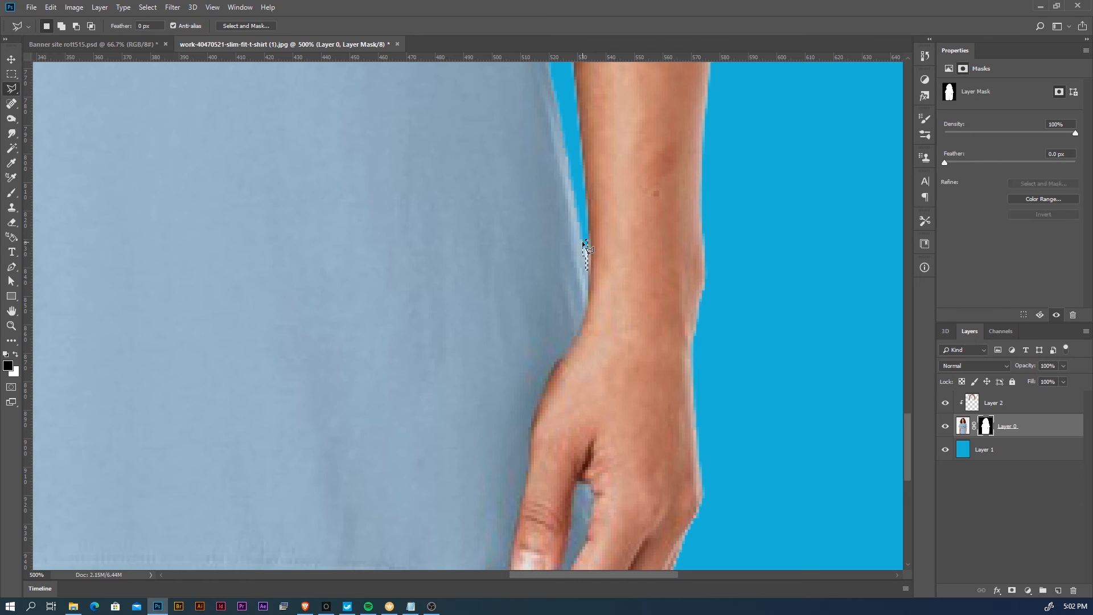
pyautogui.press('b')
# - Examine the cleaned cutout along the shirt, arms and hair for leftover background patches
pyautogui.press('z')
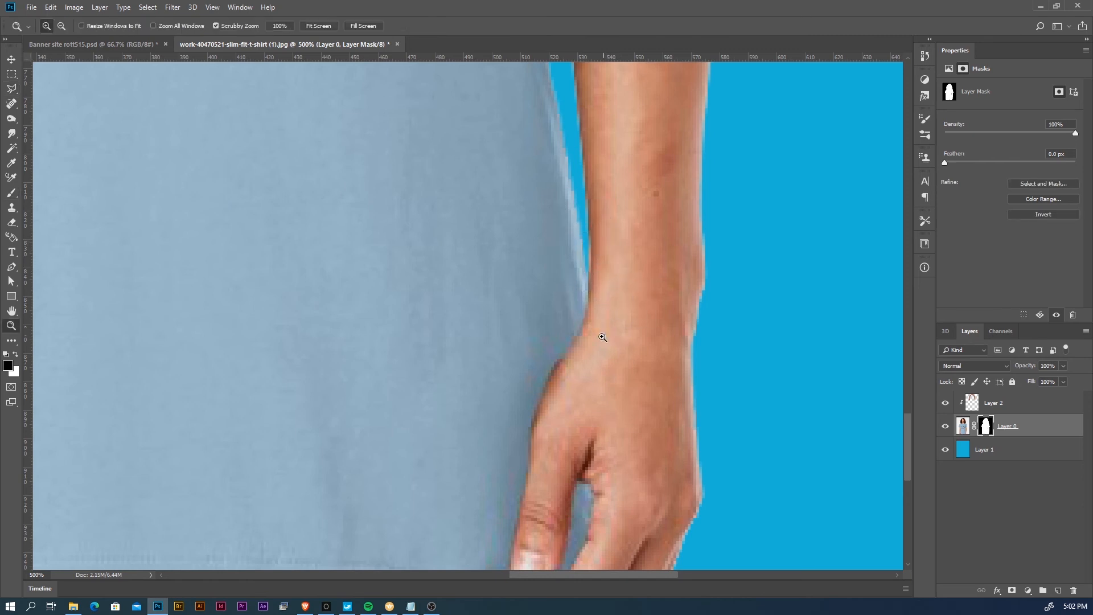
pyautogui.keyDown('alt'); pyautogui.click(589, 357); pyautogui.keyUp('alt')
pyautogui.keyDown('alt'); pyautogui.click(522, 384); pyautogui.keyUp('alt')
pyautogui.moveTo(485, 361); pyautogui.dragTo(519, 344)
pyautogui.moveTo(522, 288); pyautogui.dragTo(537, 412)
pyautogui.moveTo(520, 263); pyautogui.dragTo(531, 417)
pyautogui.moveTo(524, 307); pyautogui.dragTo(512, 427)
pyautogui.moveTo(518, 317); pyautogui.dragTo(515, 395)
pyautogui.keyDown('alt'); pyautogui.click(484, 343); pyautogui.keyUp('alt')
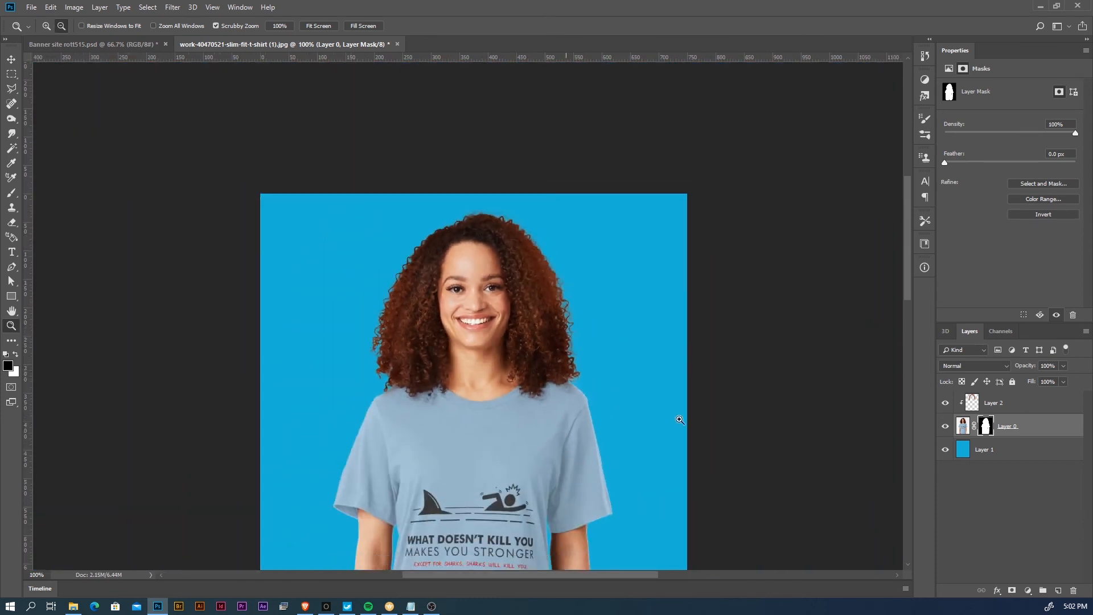
pyautogui.scroll(-3, 565, 342)
pyautogui.press('v')
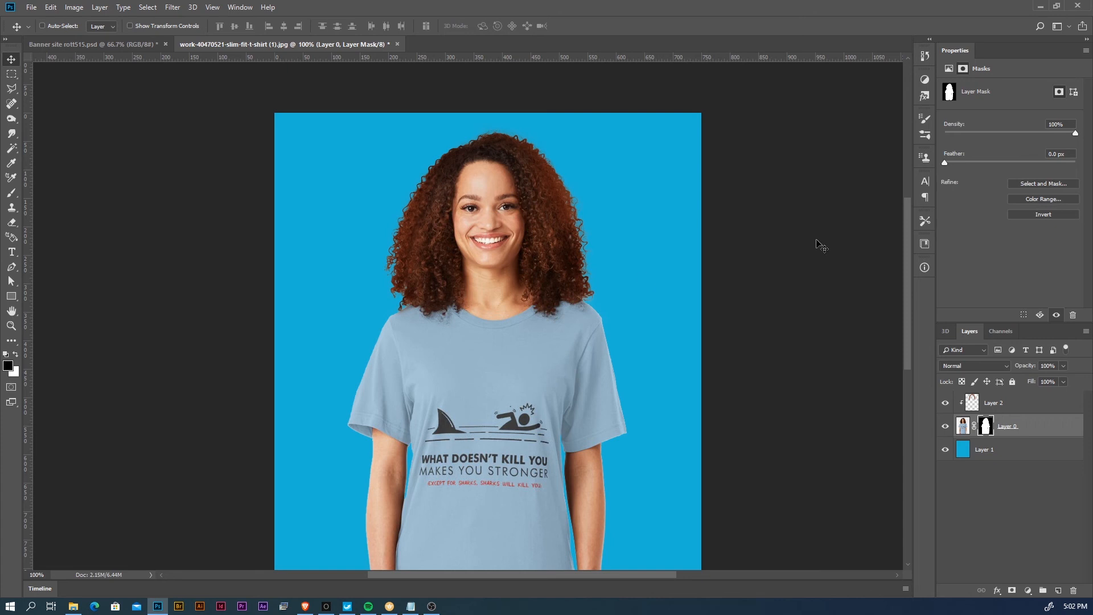
# - Open Layer 0's mask in Select and Mask with Smart Radius at 1 px and Decontaminate Colors on at 100%
pyautogui.click(11, 76)
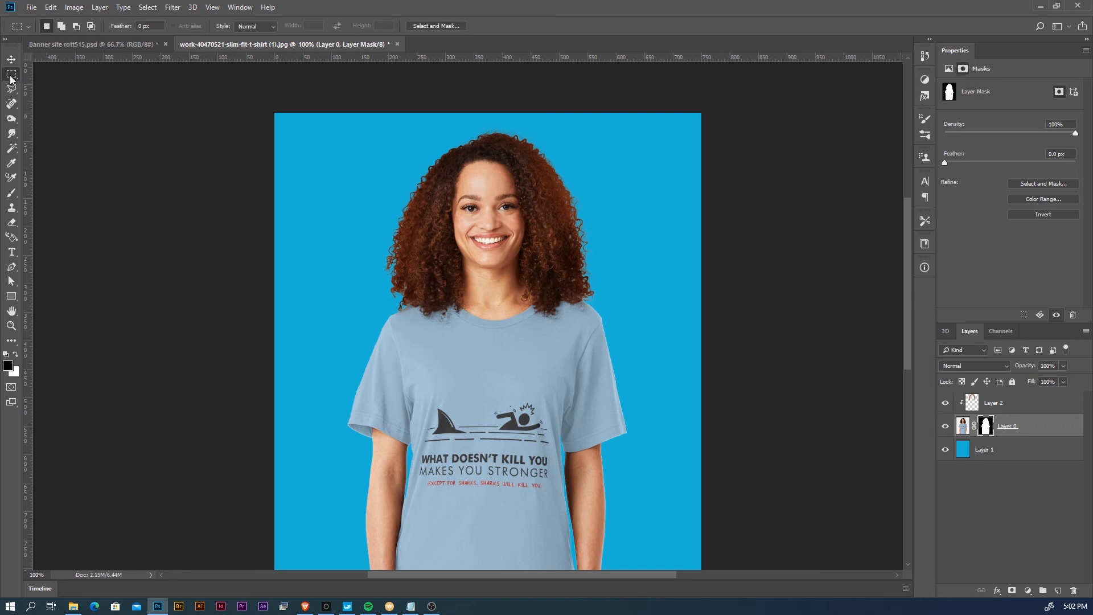
pyautogui.click(450, 28)
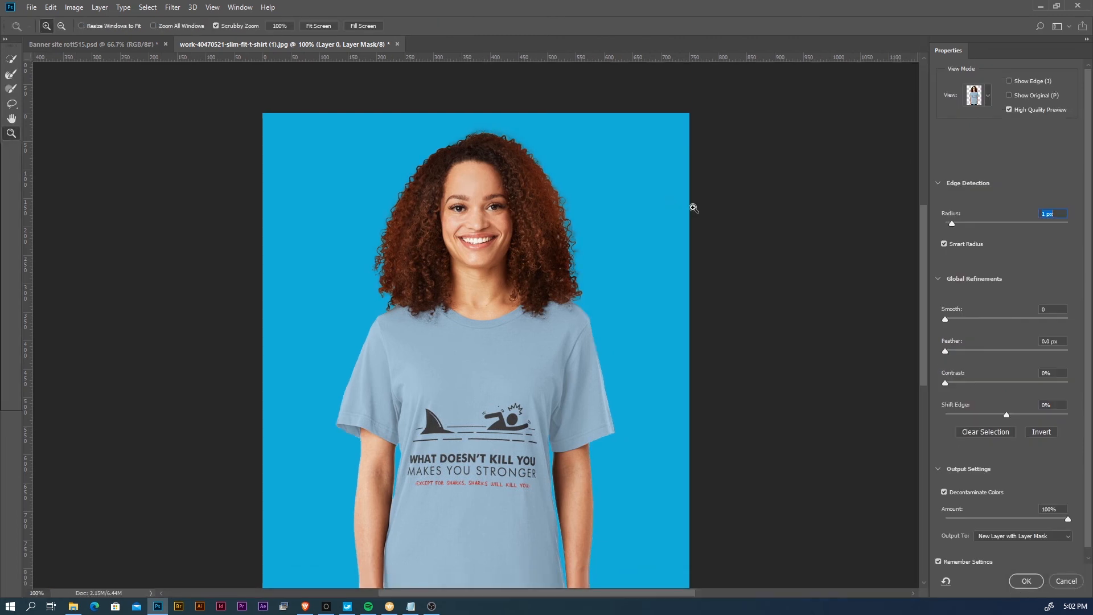
pyautogui.moveTo(955, 220); pyautogui.dragTo(937, 221)
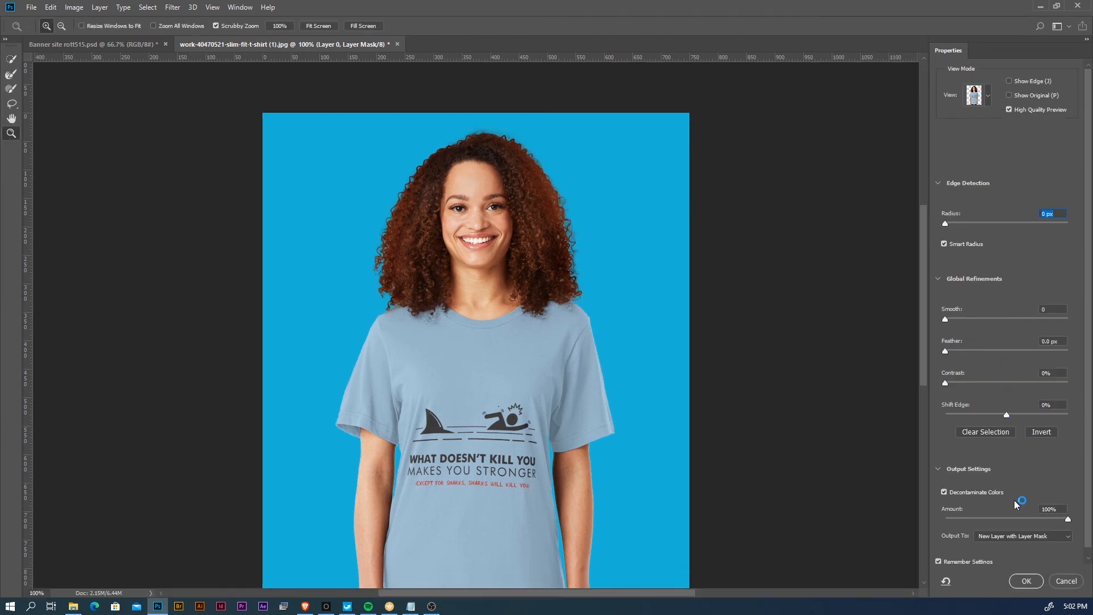
pyautogui.click(951, 493)
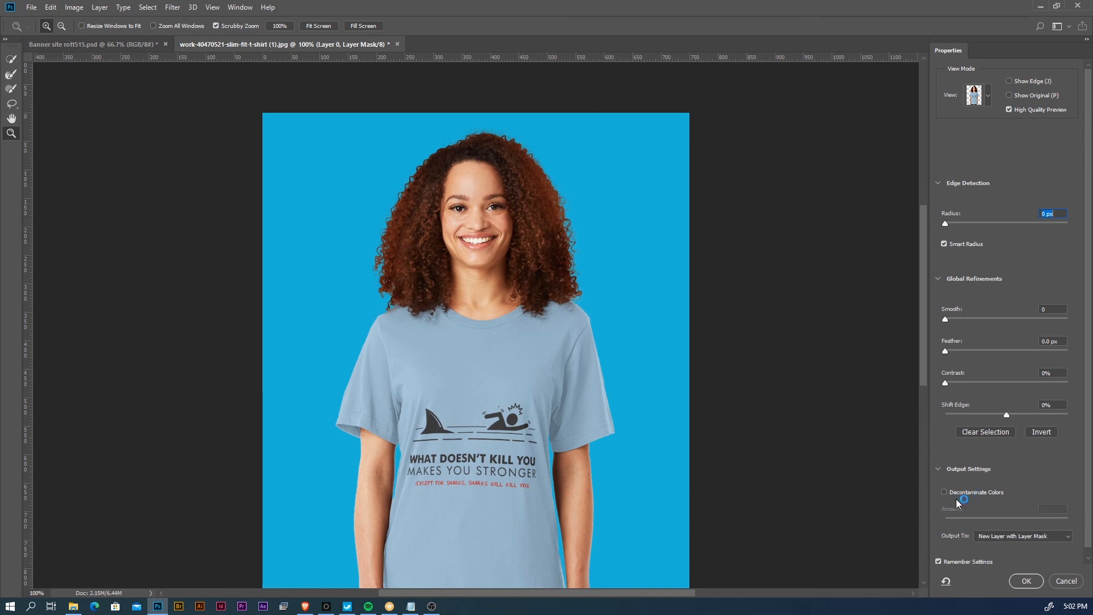
pyautogui.click(944, 491)
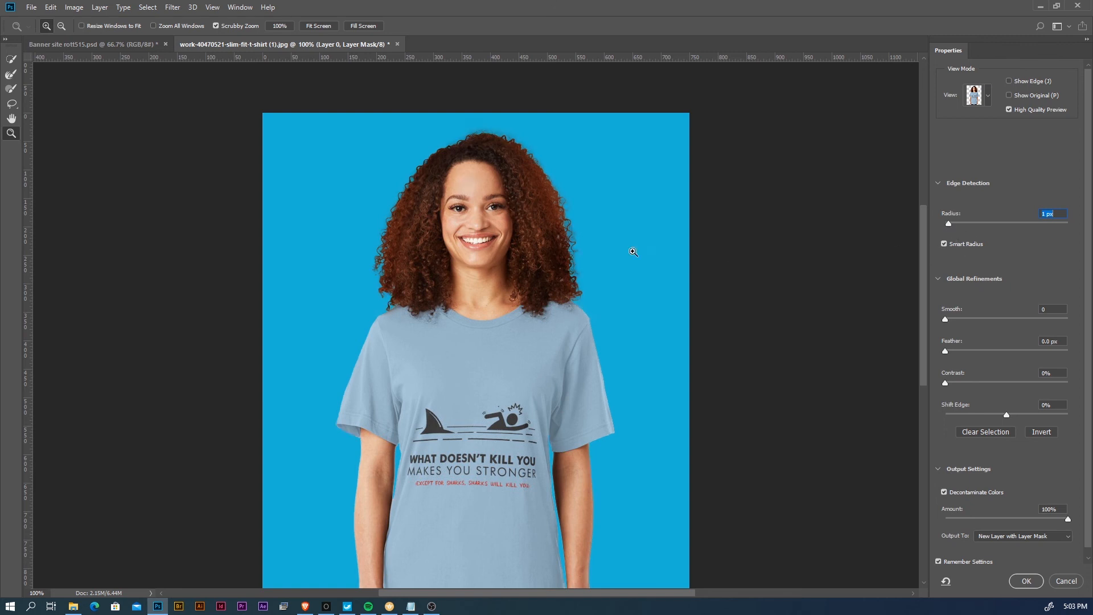
# - Compare the refined arm and shirt edges with the original mask, and output the refinement to a new layer with layer mask
pyautogui.click(474, 360)
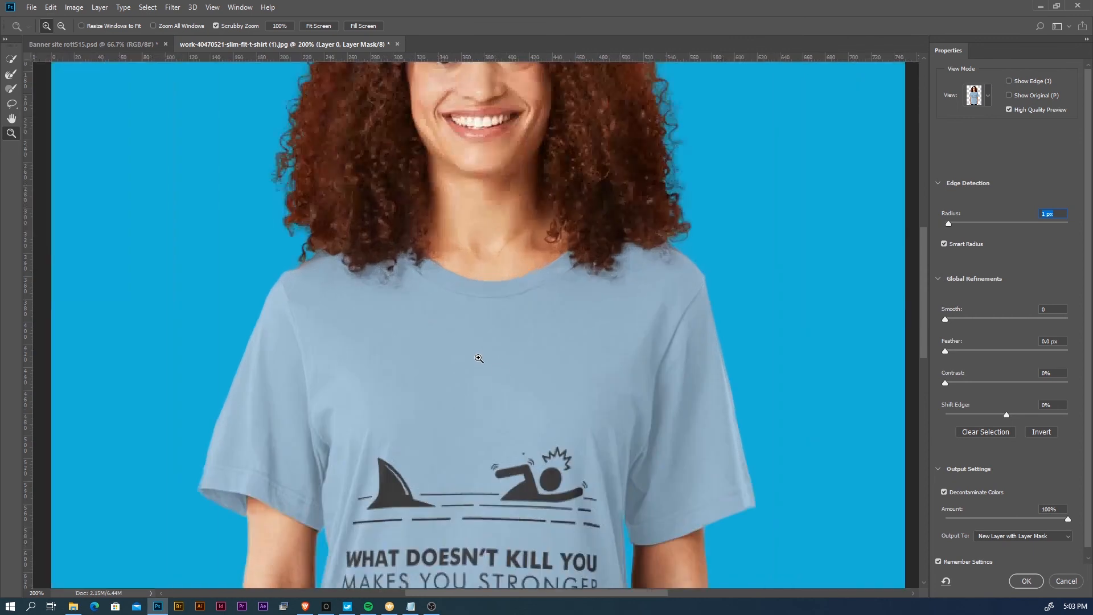
pyautogui.moveTo(409, 469); pyautogui.dragTo(433, 307)
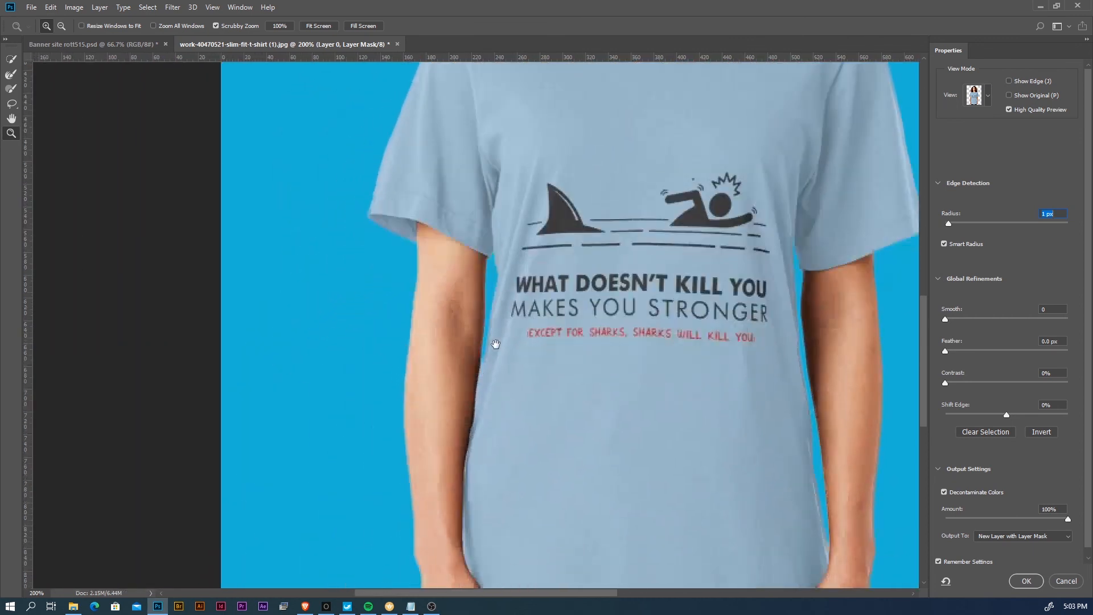
pyautogui.click(1010, 94)
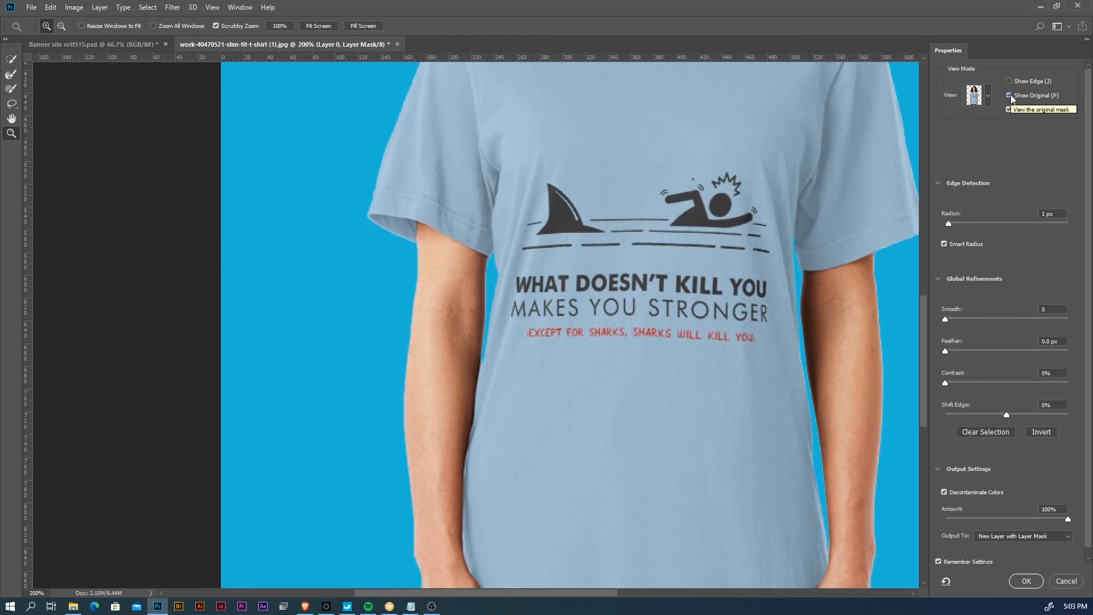
pyautogui.keyDown('alt'); pyautogui.click(644, 290); pyautogui.keyUp('alt')
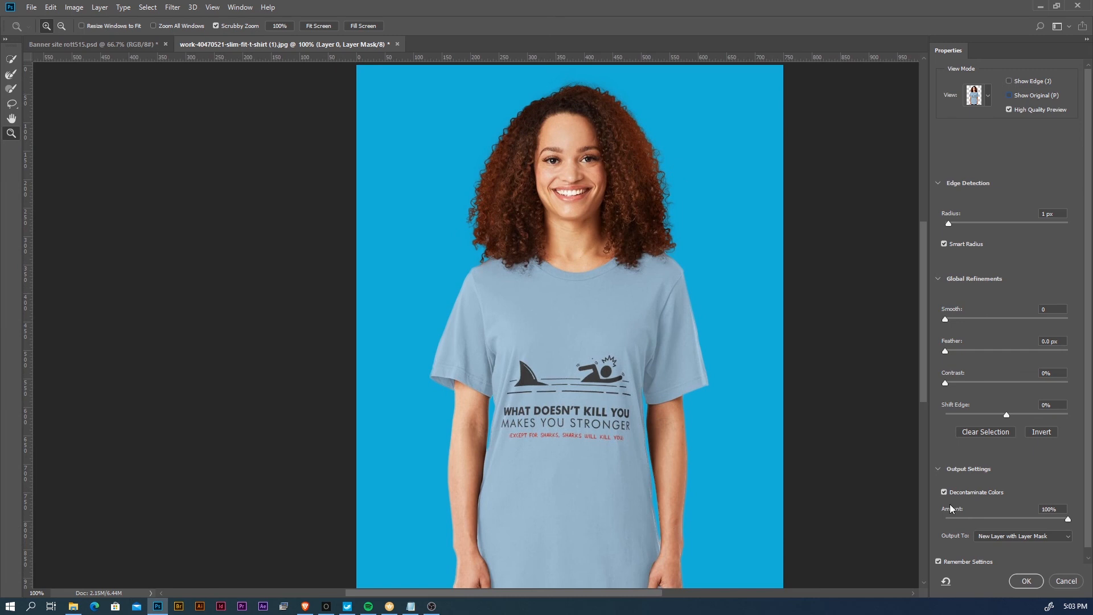
pyautogui.click(1026, 580)
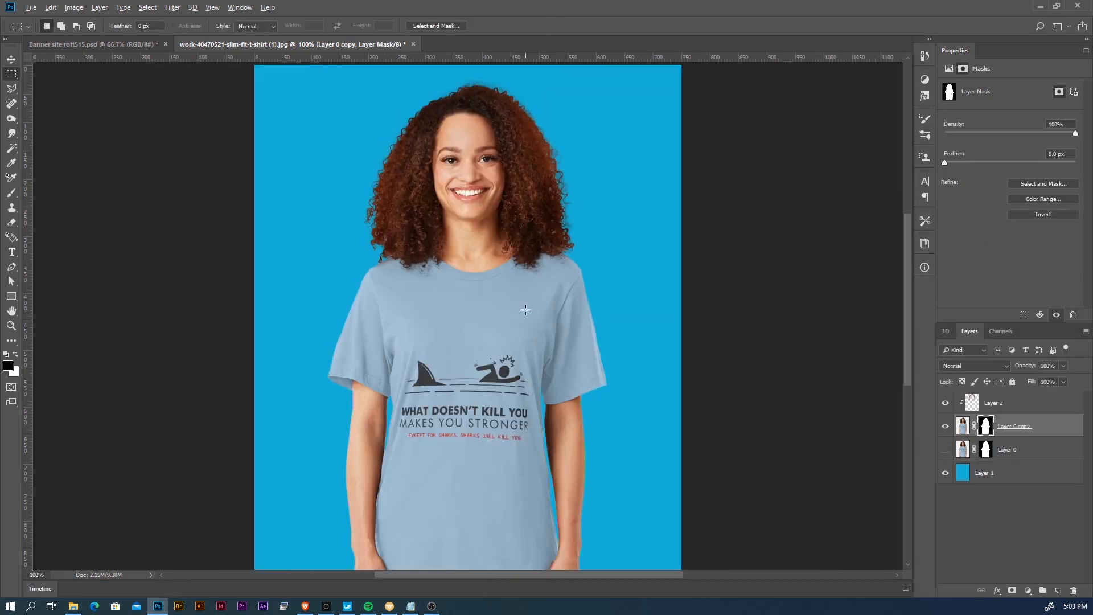
# - Select Layer 2 and hide the blue Layer 1 to show the full figure on transparency
pyautogui.press('z')
pyautogui.keyDown('alt'); pyautogui.click(510, 323); pyautogui.keyUp('alt')
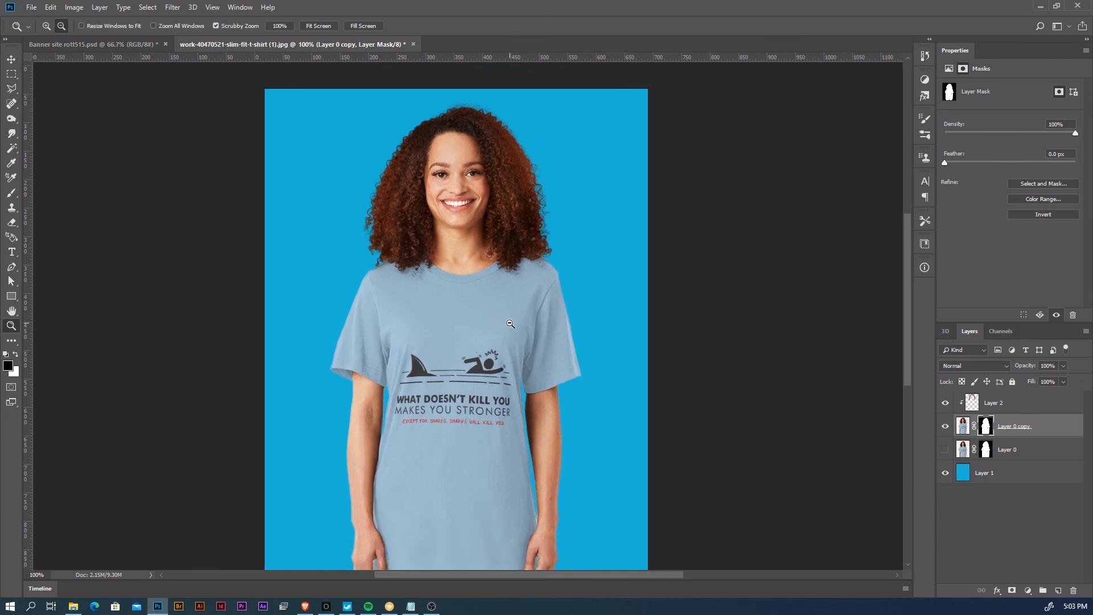
pyautogui.moveTo(478, 323); pyautogui.dragTo(544, 294)
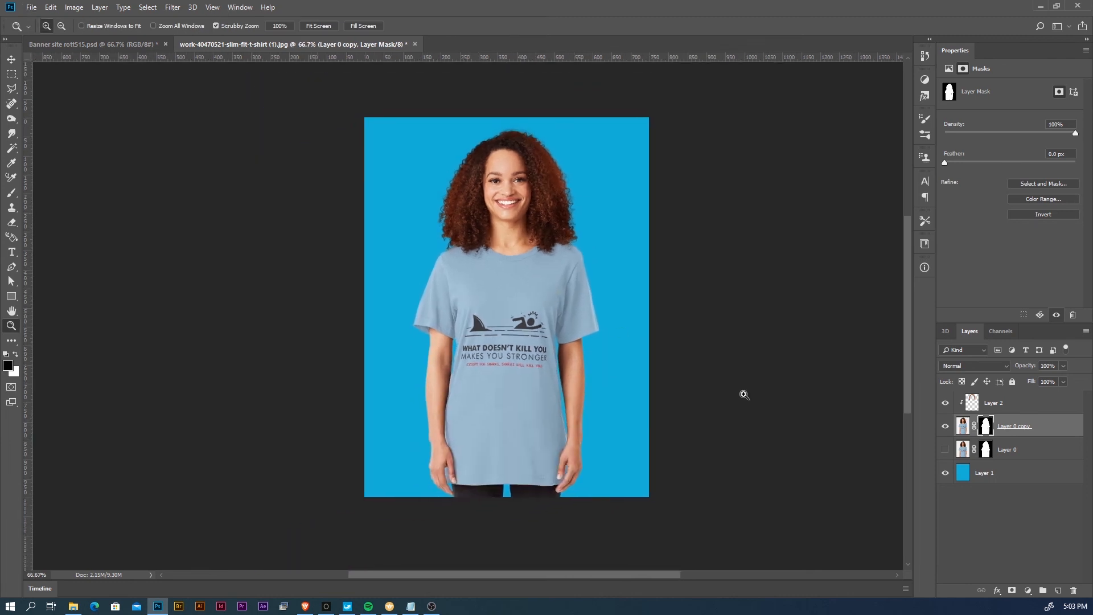
pyautogui.click(1014, 404)
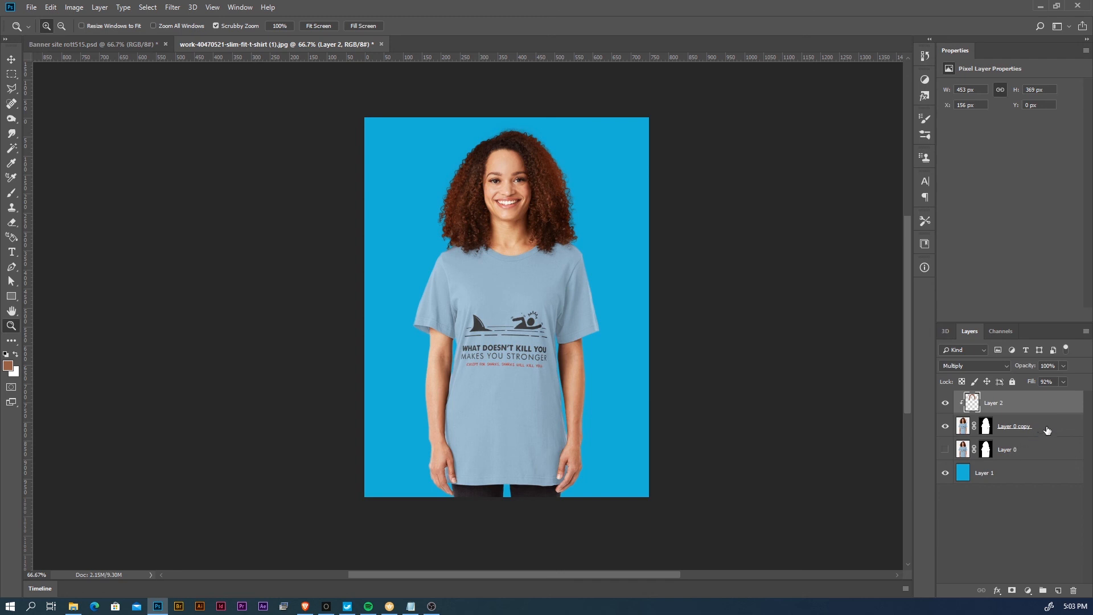
pyautogui.click(946, 473)
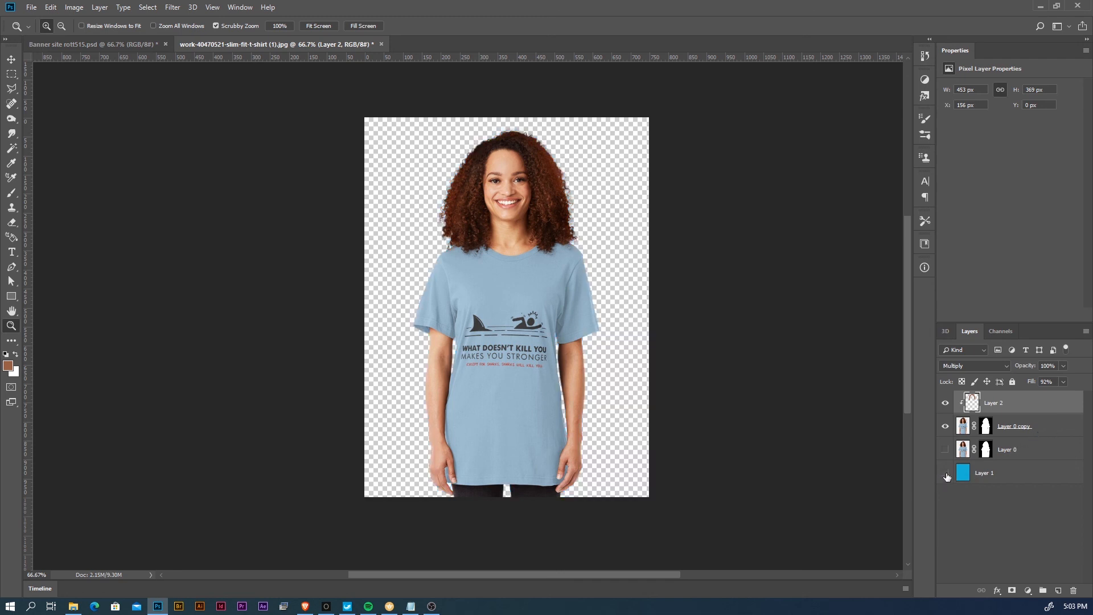
# - Show the blue Layer 1 again behind the cutout and make it the active layer
pyautogui.click(946, 473)
pyautogui.click(984, 472)
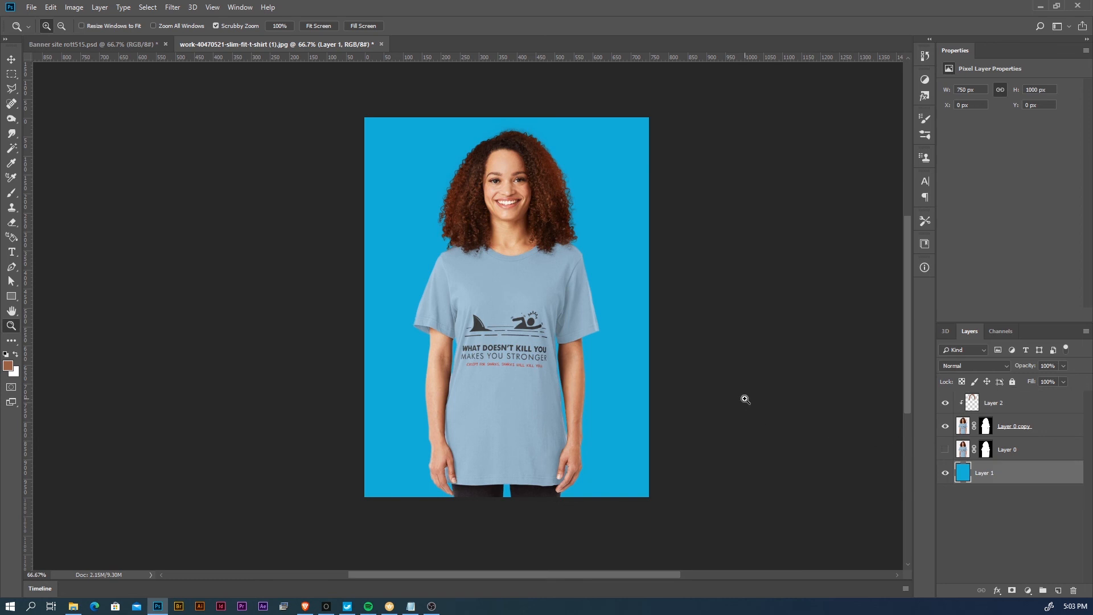
# - Try an orange background on Layer 1 behind the cutout, and undo the color change
pyautogui.hotkey('alt', 'BackSpace')
pyautogui.hscroll(2, 744, 398)
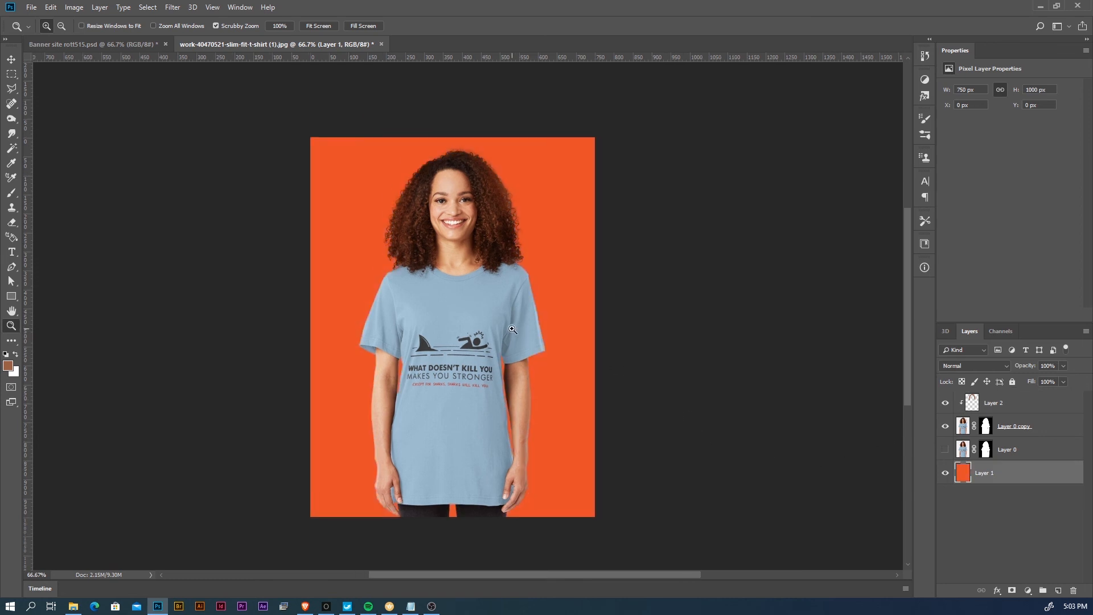
pyautogui.press('v')
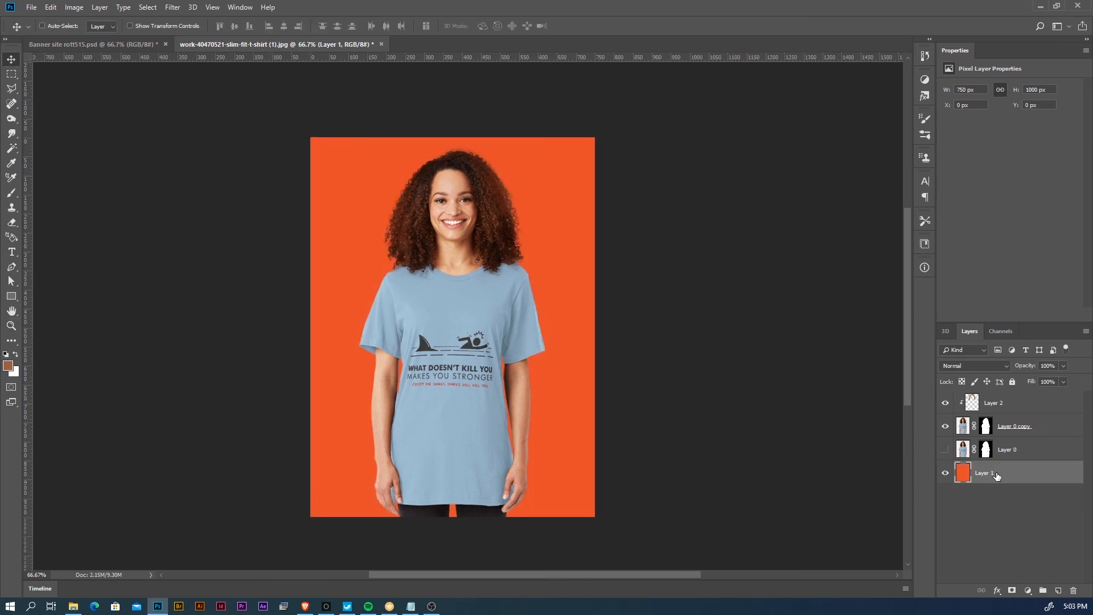
pyautogui.hotkey('ctrl', 'z')
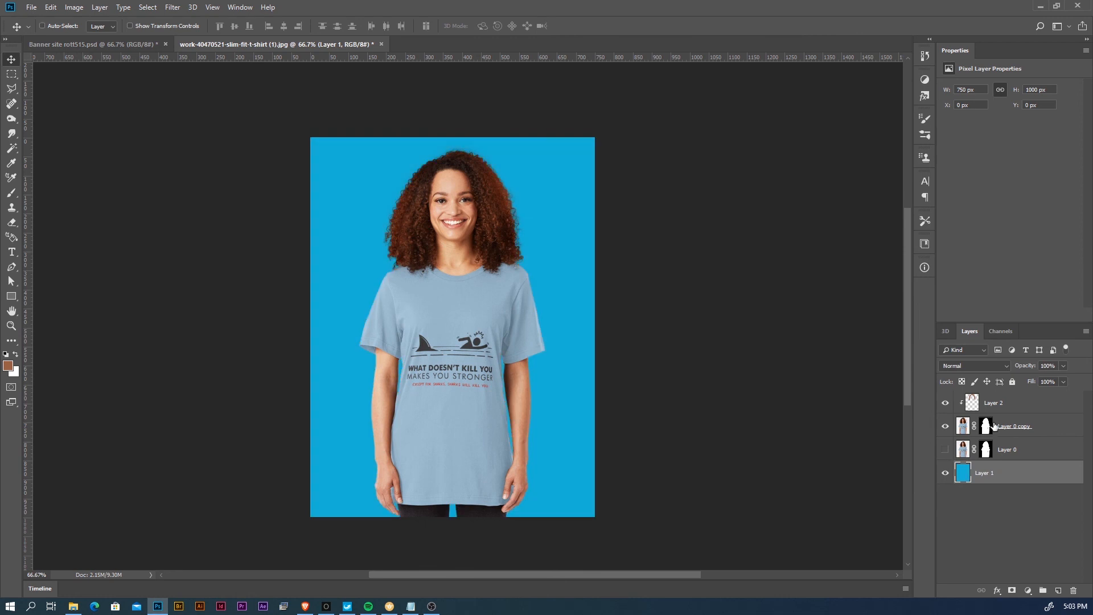
# - Convert Layer 2 and Layer 0 copy together into a single smart object
pyautogui.click(1022, 407)
pyautogui.keyDown('shift'); pyautogui.click(1047, 429); pyautogui.keyUp('shift')
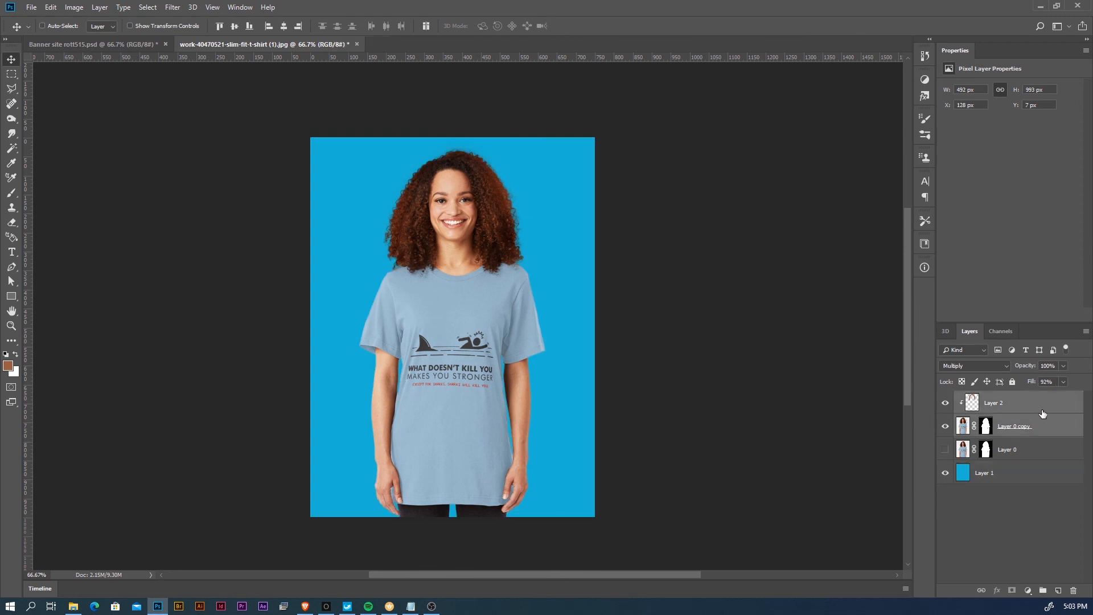
pyautogui.rightClick(1044, 402)
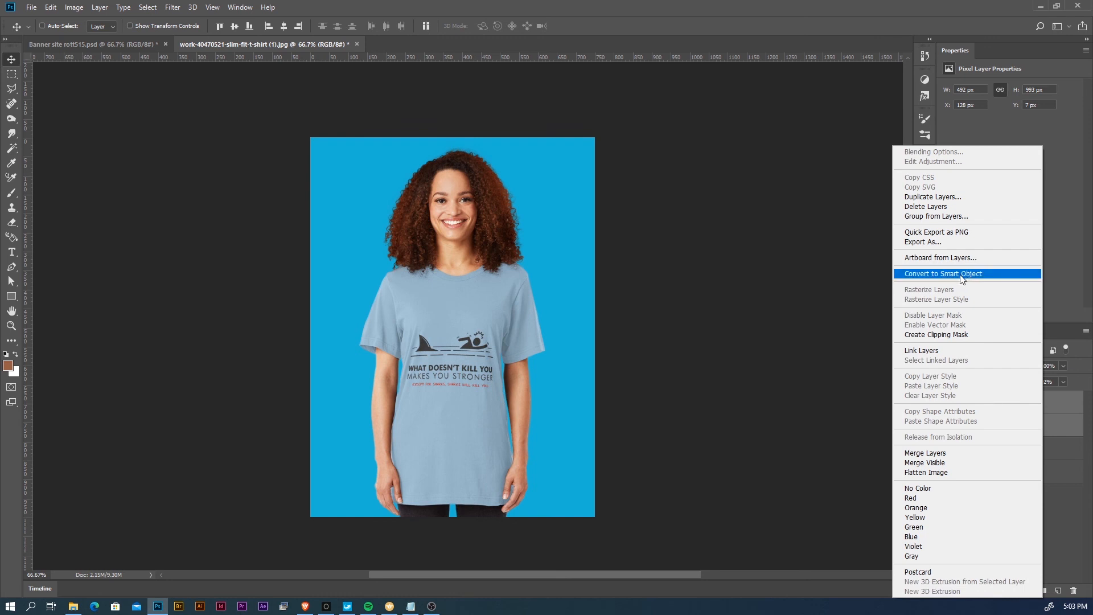
pyautogui.click(975, 275)
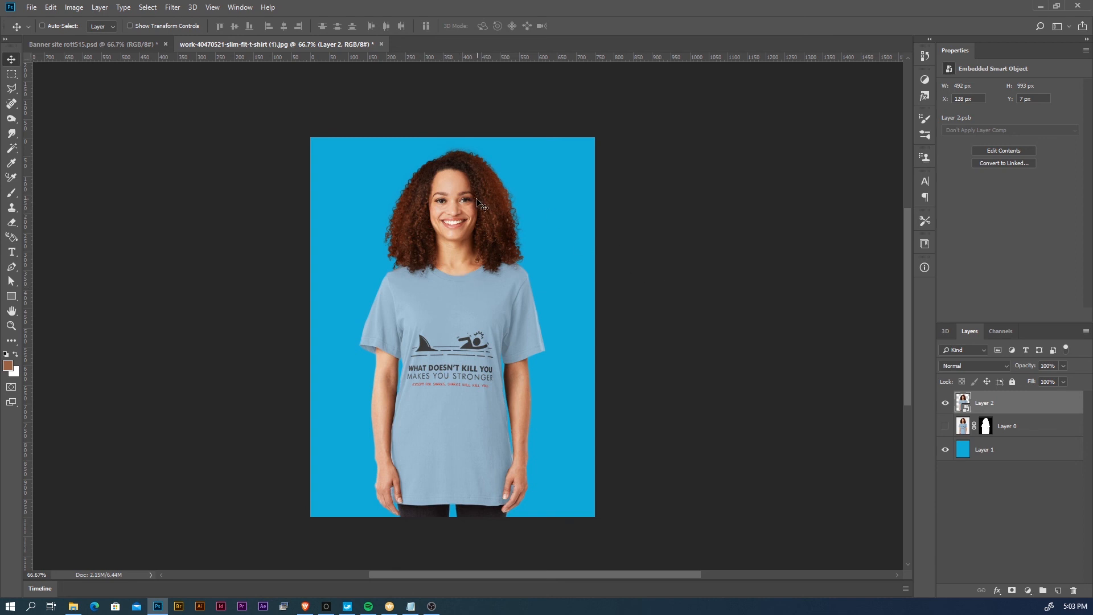
# - Bring the woman's smart object into the Banner site rott515.psd artboard behind the man, and delete this duplicate
pyautogui.moveTo(446, 266); pyautogui.dragTo(844, 317)
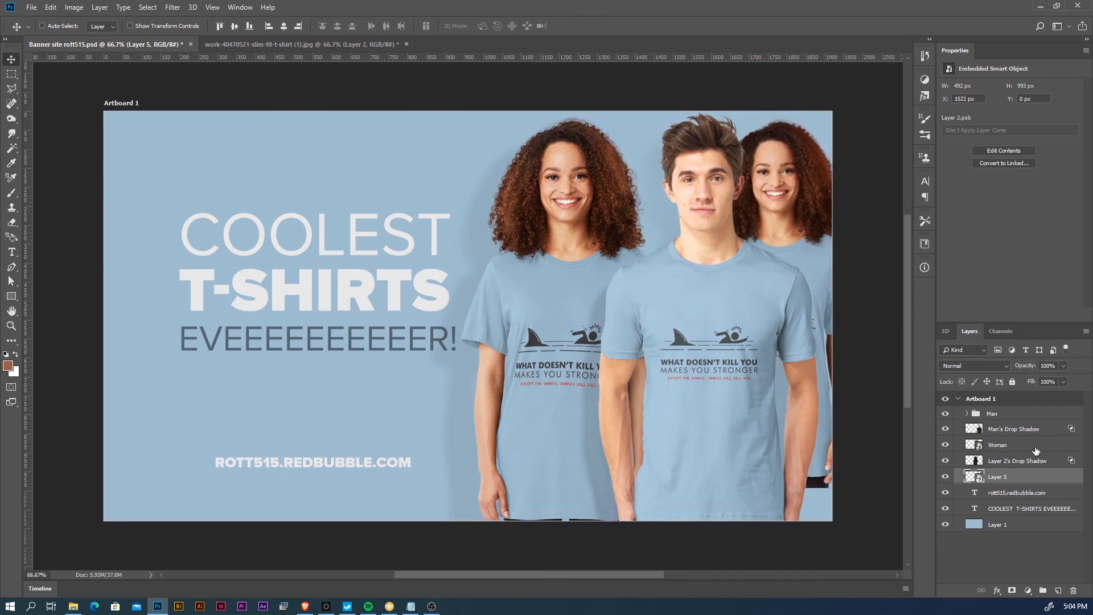
pyautogui.press('Delete')
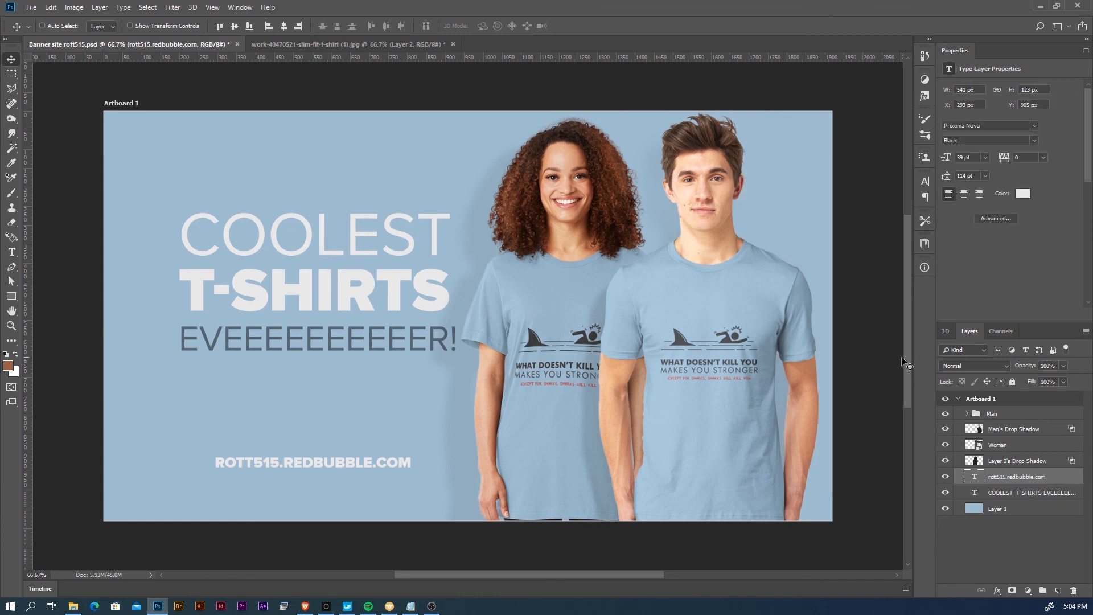